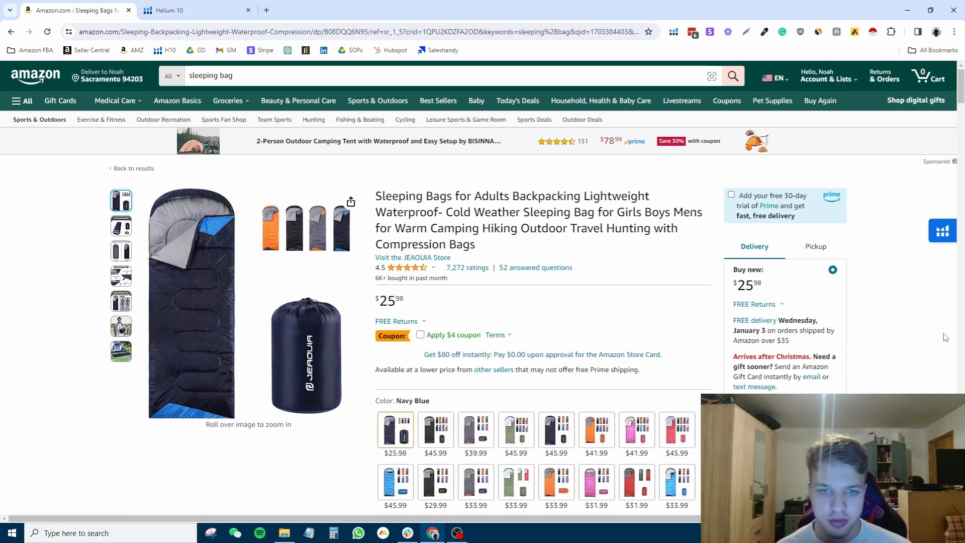
# Step: Switch to Helium 10 and open the Scribbles listing optimizer at its empty phrase list
pyautogui.click(196, 10)
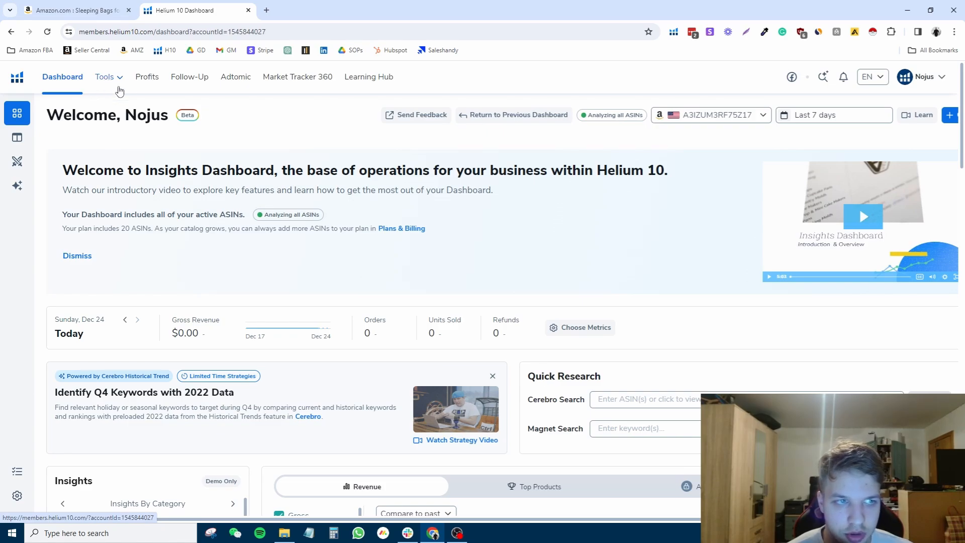
pyautogui.click(108, 77)
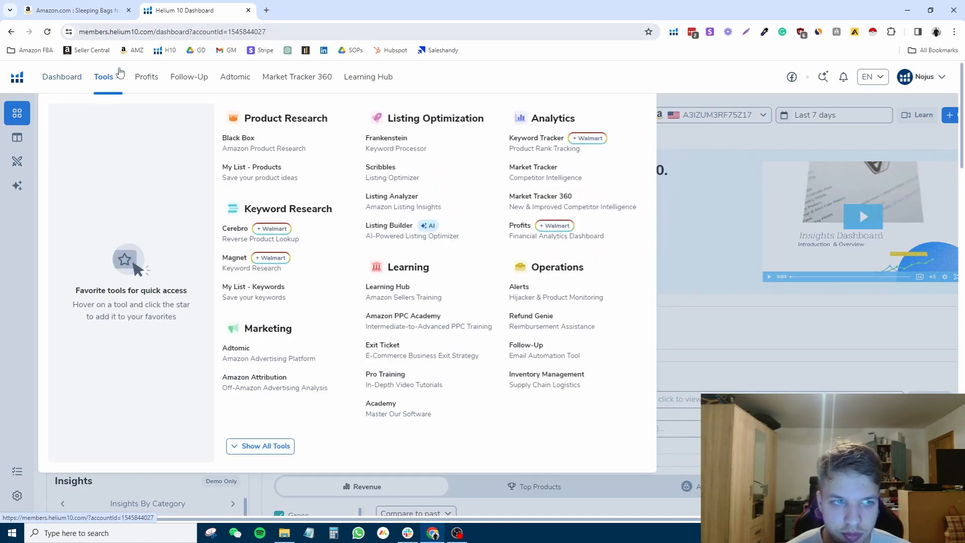
pyautogui.click(373, 174)
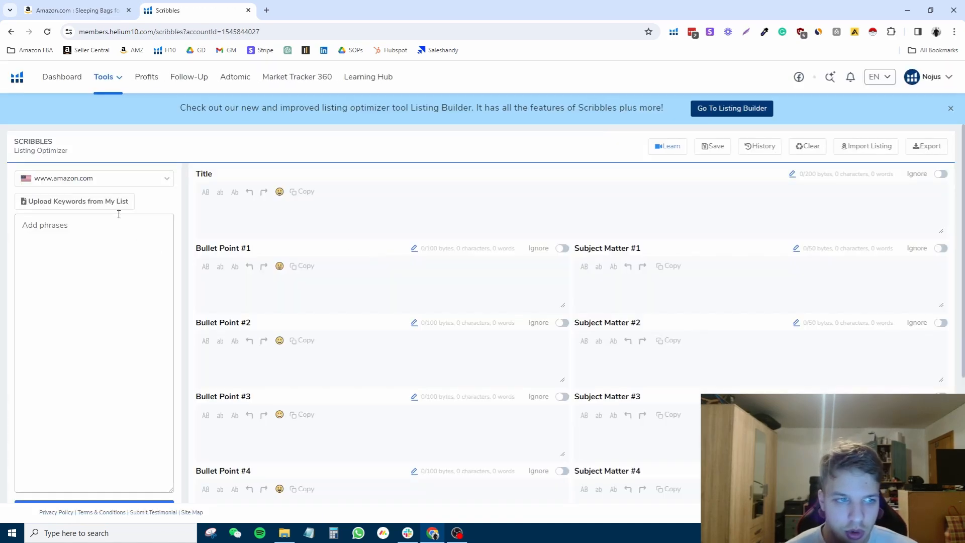
pyautogui.click(58, 249)
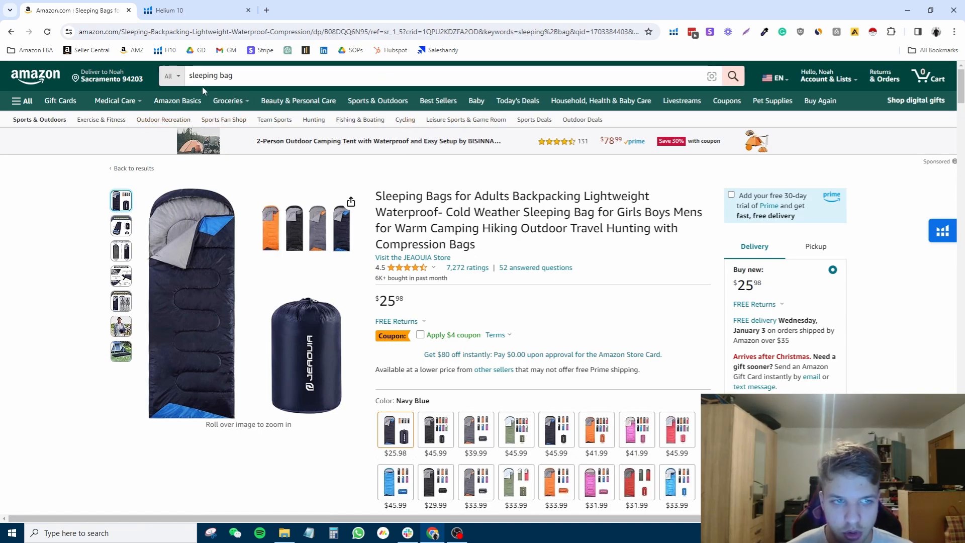
# Step: Search Amazon for "sleeping bag", browse the results and open the Helium 10 extension's tool list
pyautogui.click(732, 79)
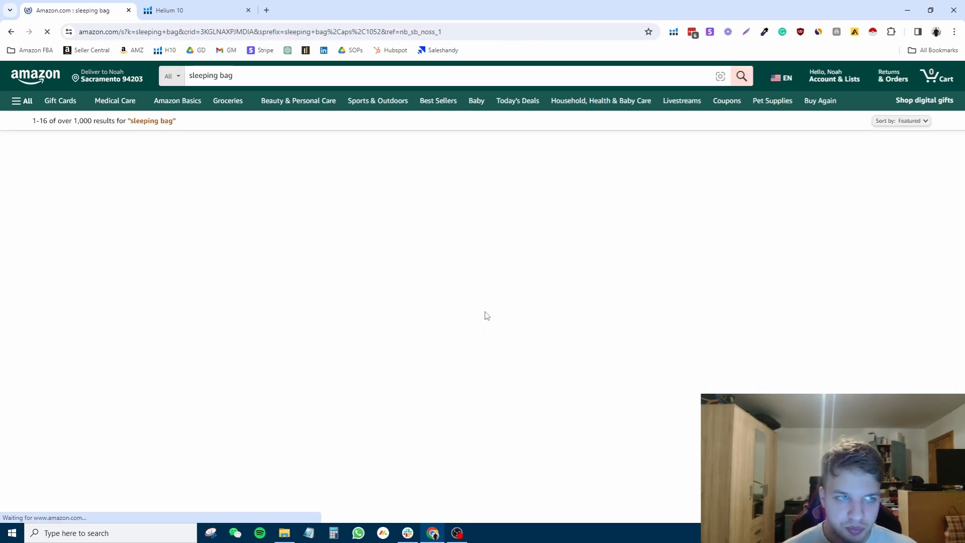
pyautogui.scroll(-15, 406, 252)
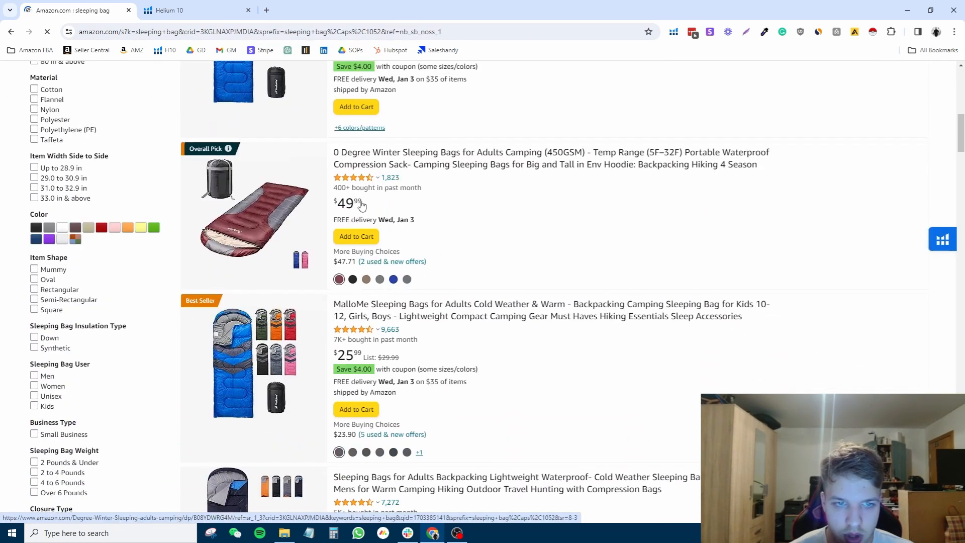
pyautogui.scroll(3, 462, 313)
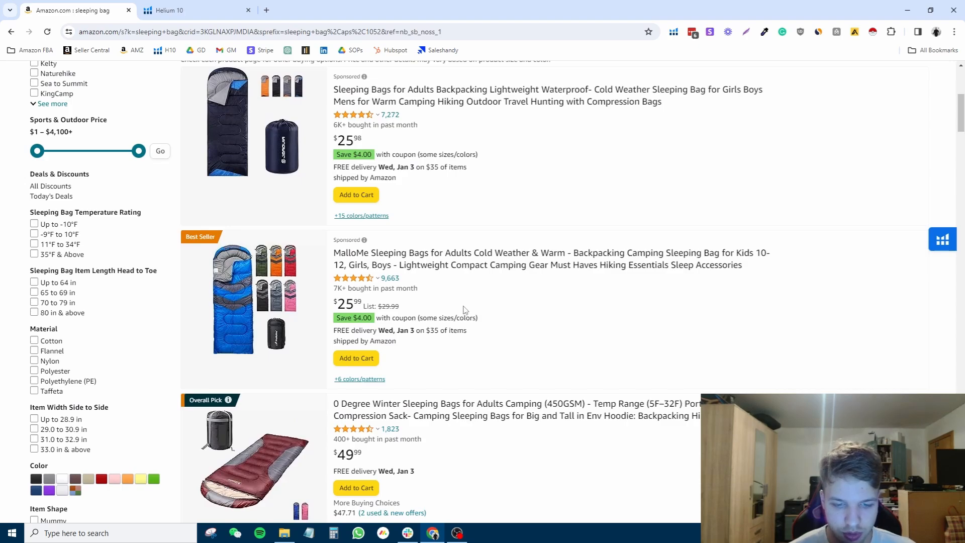
pyautogui.click(674, 34)
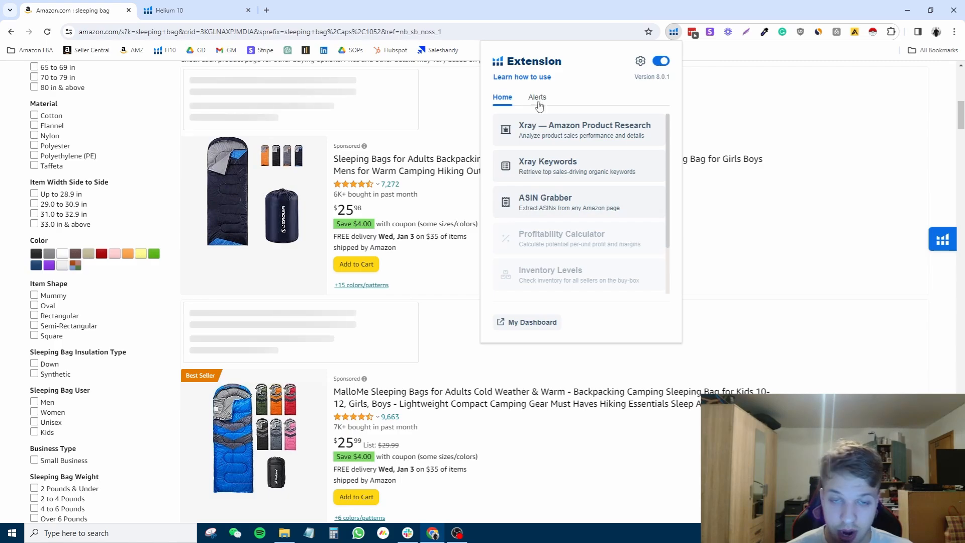
# Step: Search Google for "helium 10 chrome extension" and open the extension's Chrome Web Store page
pyautogui.click(266, 10)
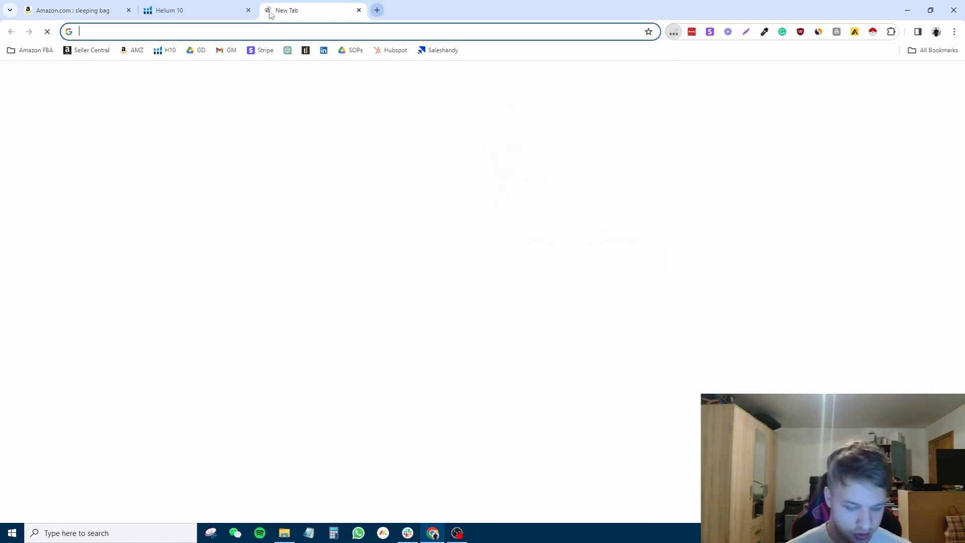
pyautogui.write('helium ')
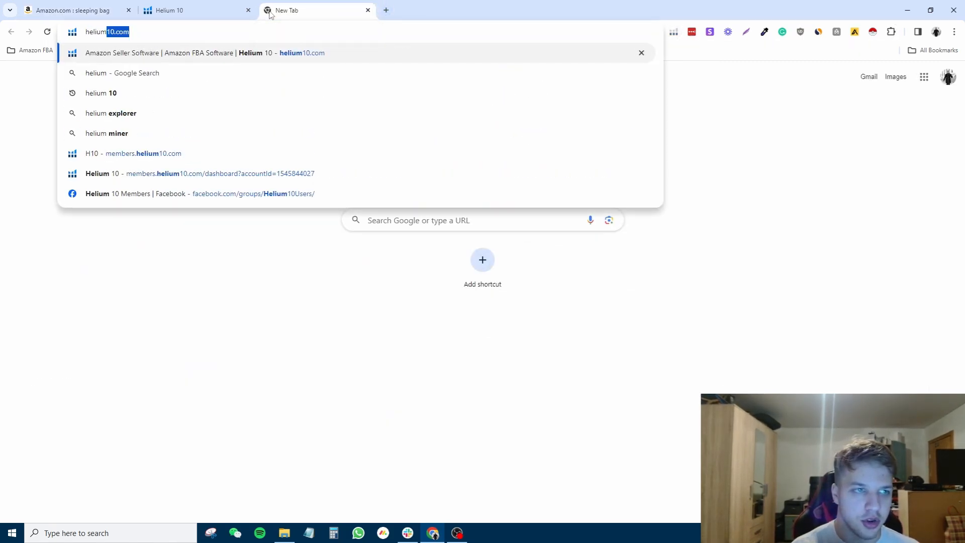
pyautogui.write('10 chrome ex')
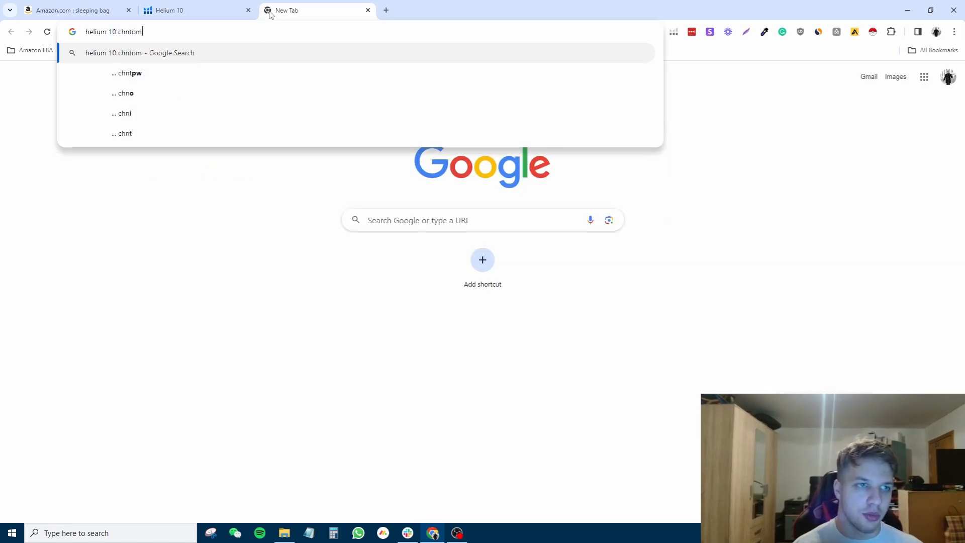
pyautogui.press('Return')
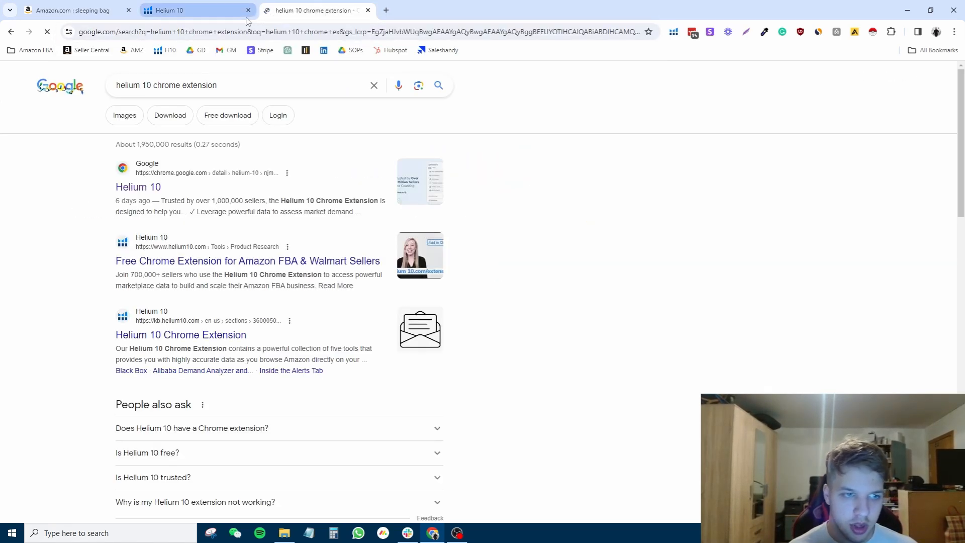
pyautogui.click(133, 188)
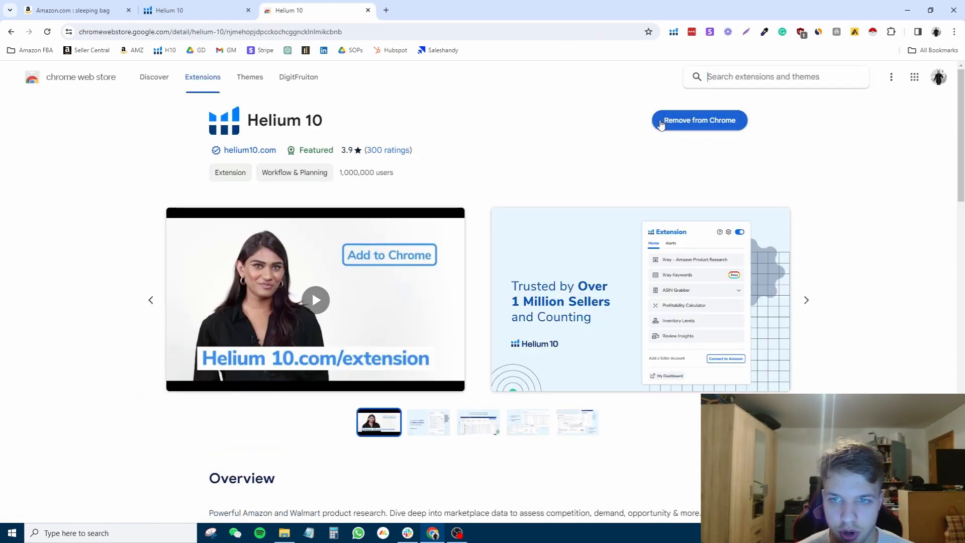
# Step: Return to the Amazon sleeping bag results, run Xray product research on them and hide sponsored products from the results
pyautogui.click(217, 9)
pyautogui.click(92, 9)
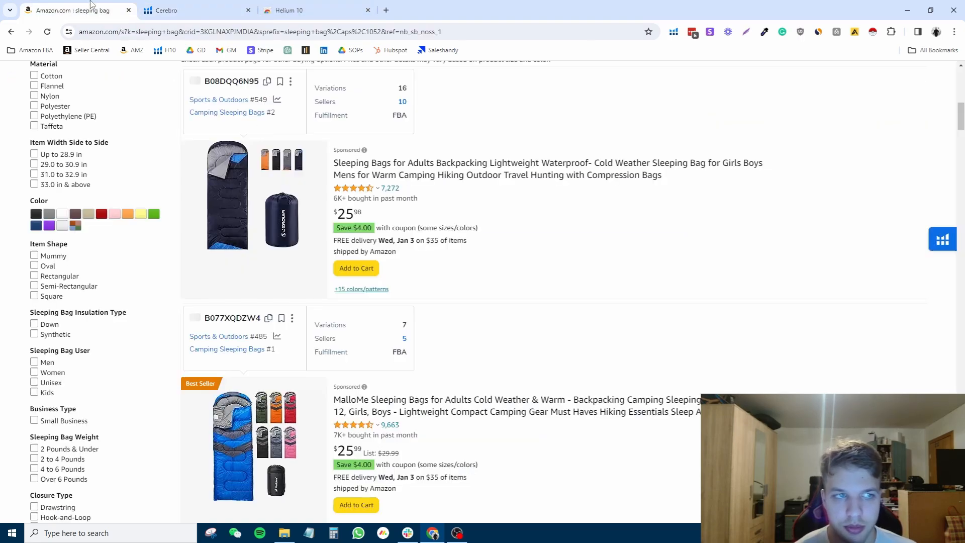
pyautogui.scroll(2, 693, 112)
pyautogui.scroll(5, 693, 112)
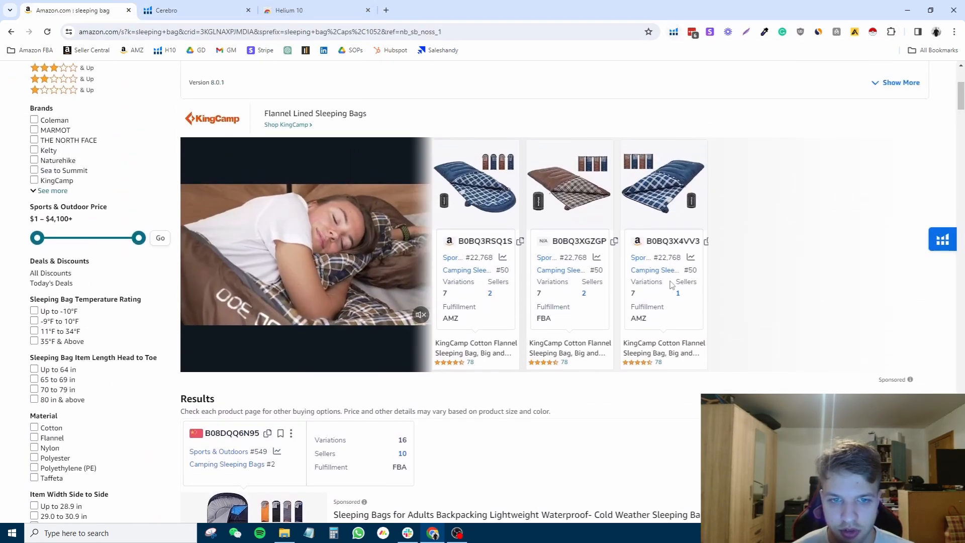
pyautogui.scroll(-8, 688, 91)
pyautogui.click(673, 32)
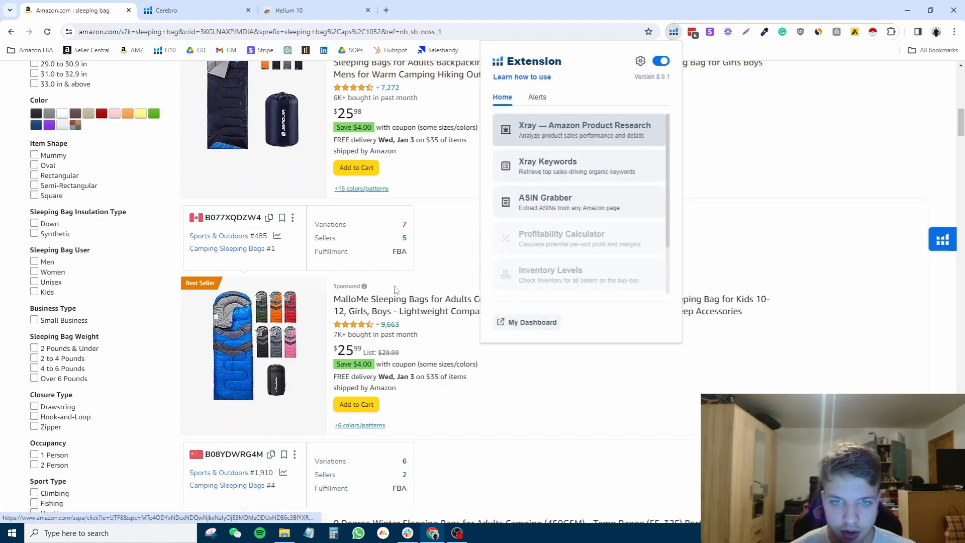
pyautogui.click(525, 134)
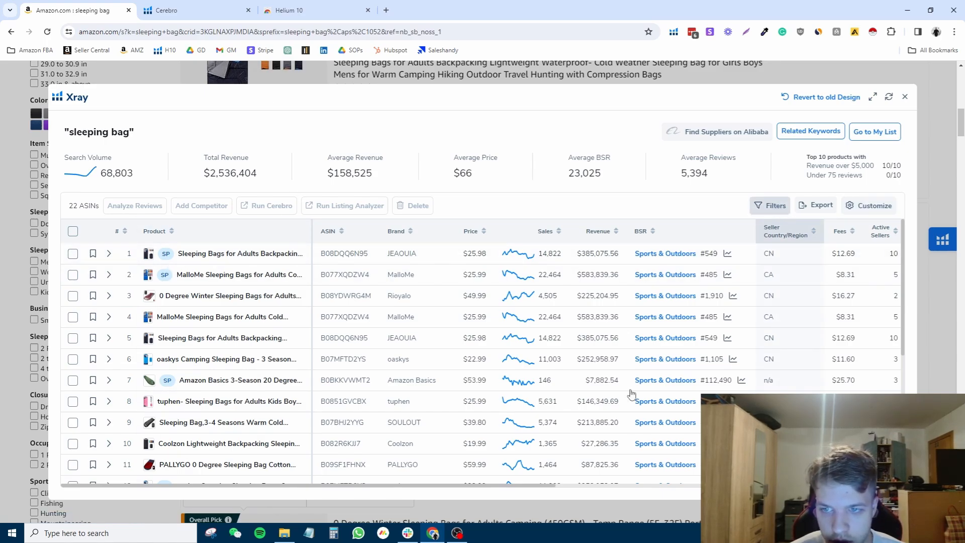
pyautogui.click(770, 206)
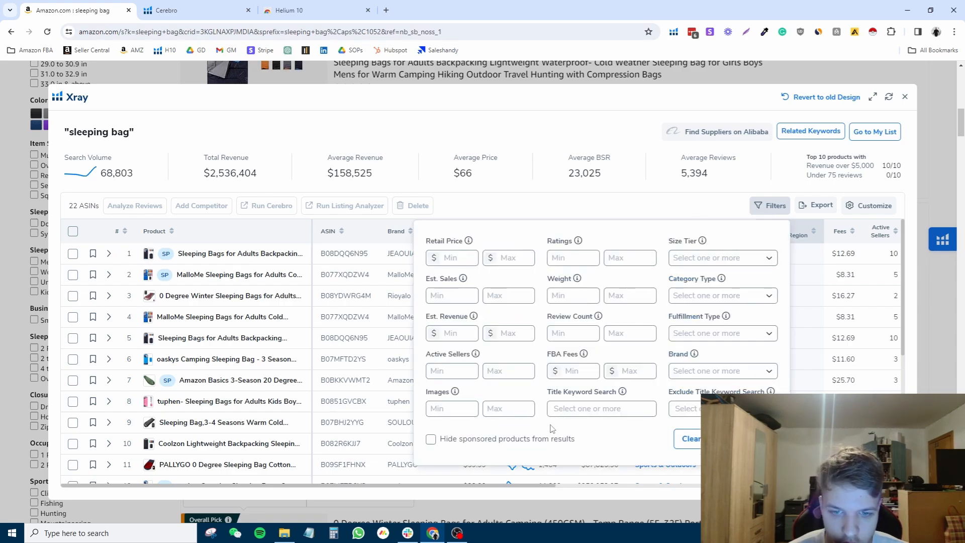
pyautogui.click(455, 440)
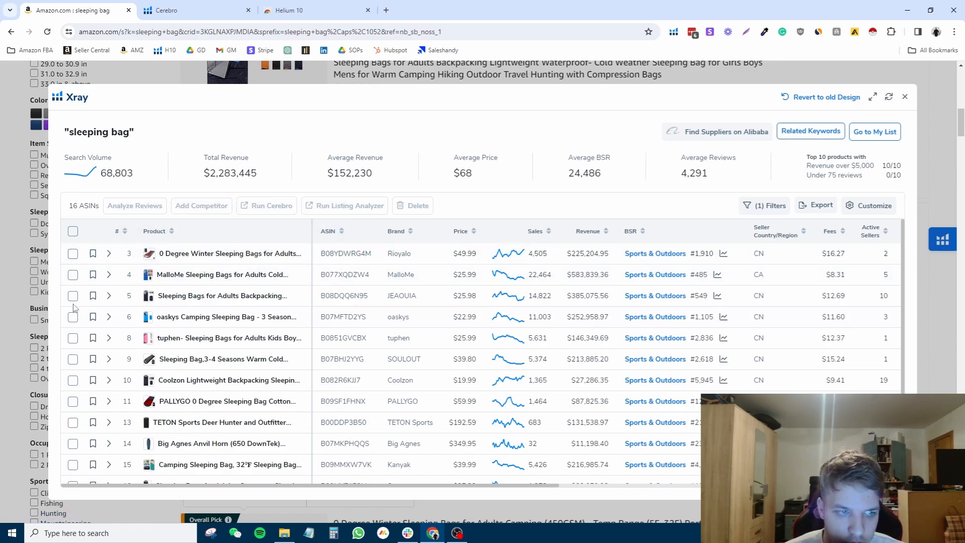
# Step: Select the first seven products in the Xray results, rows 3 to 10
pyautogui.click(73, 253)
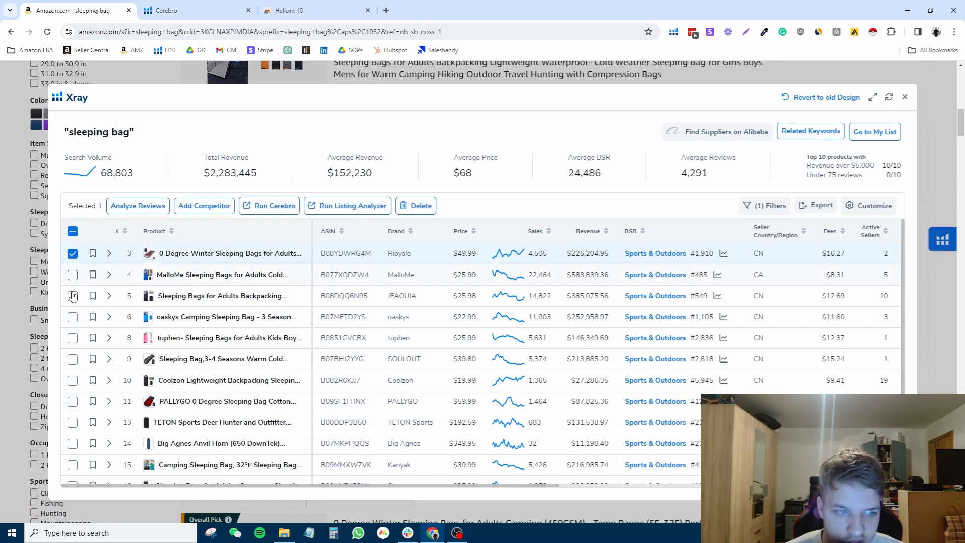
pyautogui.click(73, 274)
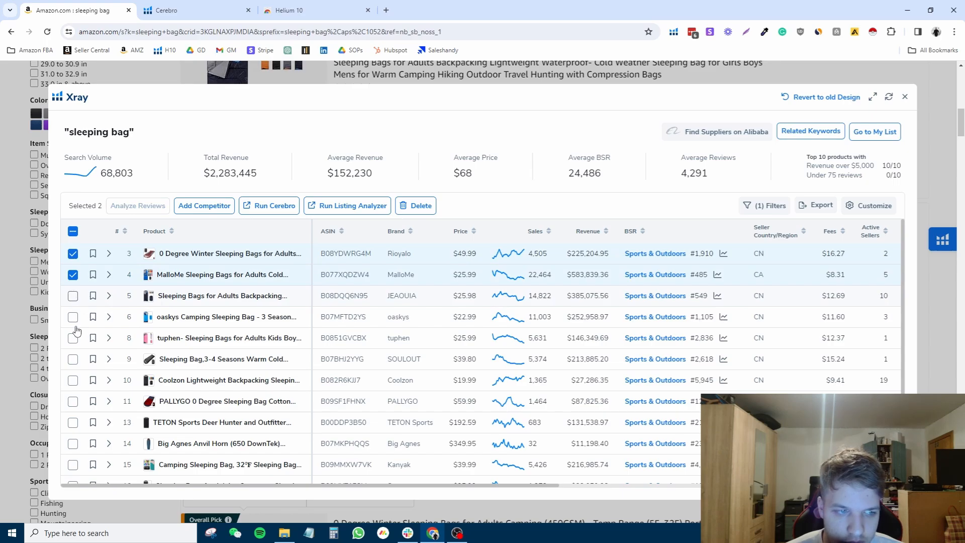
pyautogui.click(73, 296)
pyautogui.click(73, 316)
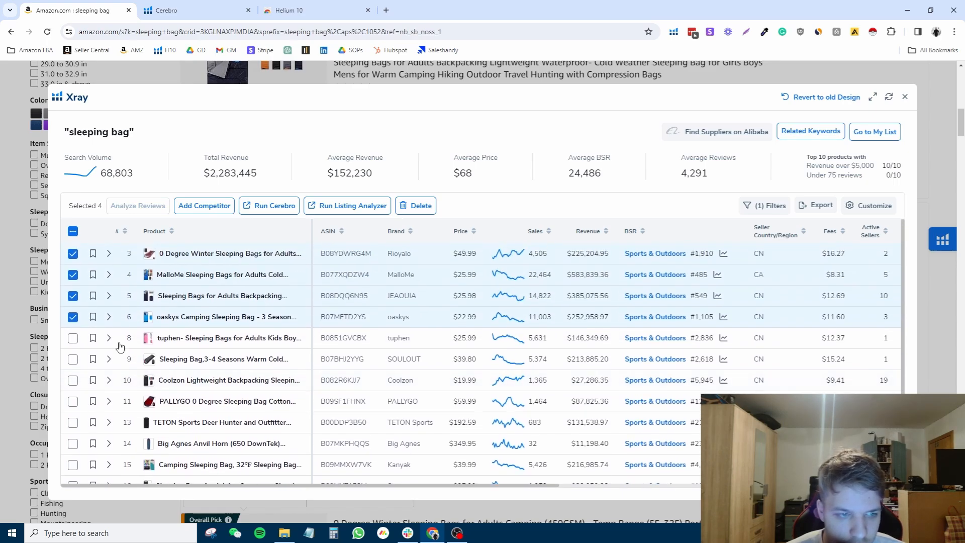
pyautogui.click(73, 338)
pyautogui.click(73, 358)
pyautogui.click(72, 380)
# Step: Add the PALLYGO, TETON Sports Deer Hunter and Big Agnes products to the selection and run Cerebro on all ten
pyautogui.scroll(-1, 84, 391)
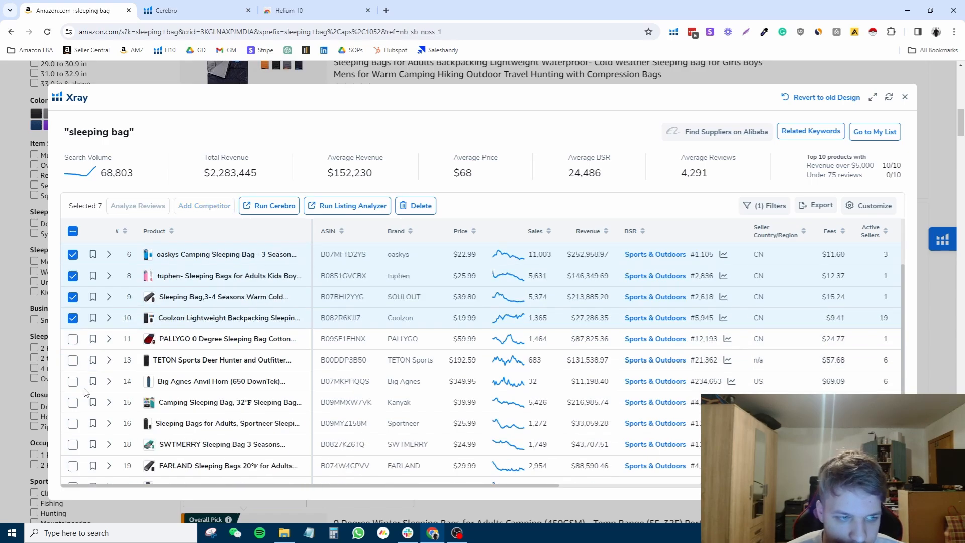
pyautogui.scroll(-1, 84, 391)
pyautogui.click(72, 304)
pyautogui.click(73, 325)
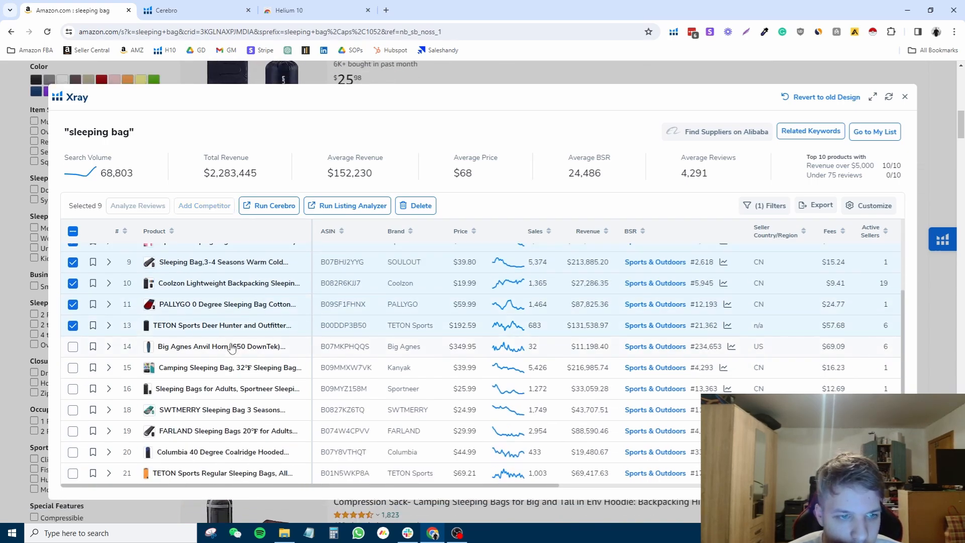
pyautogui.scroll(2, 191, 344)
pyautogui.scroll(-1, 147, 340)
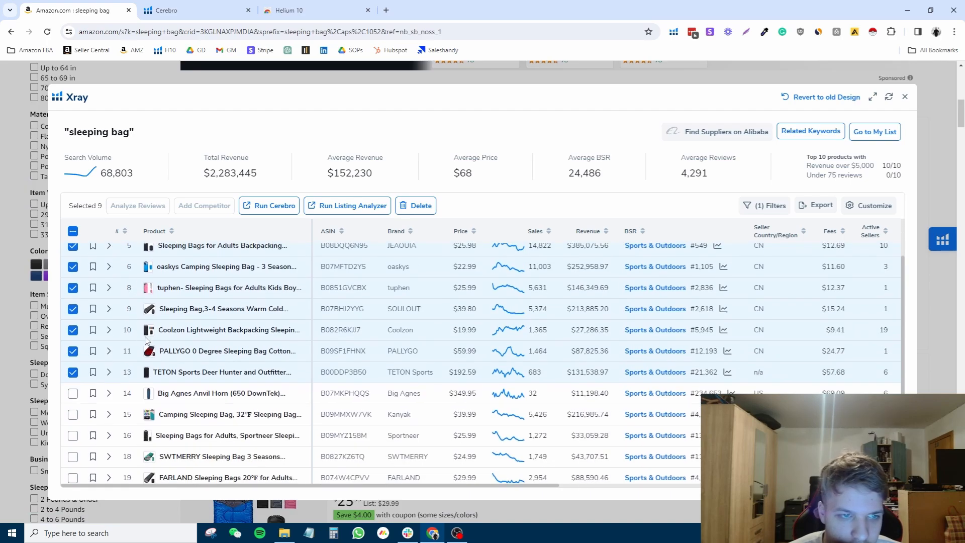
pyautogui.scroll(1, 146, 340)
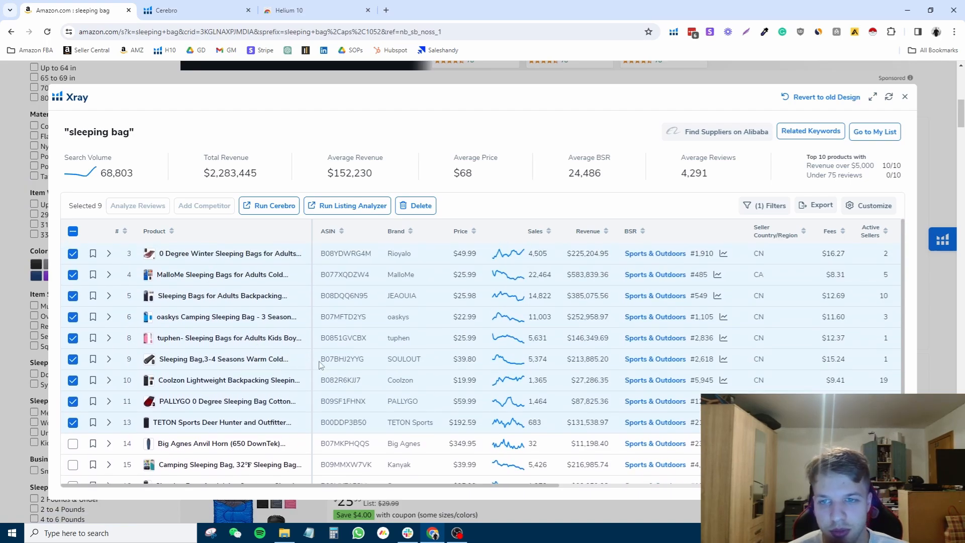
pyautogui.scroll(-1, 146, 385)
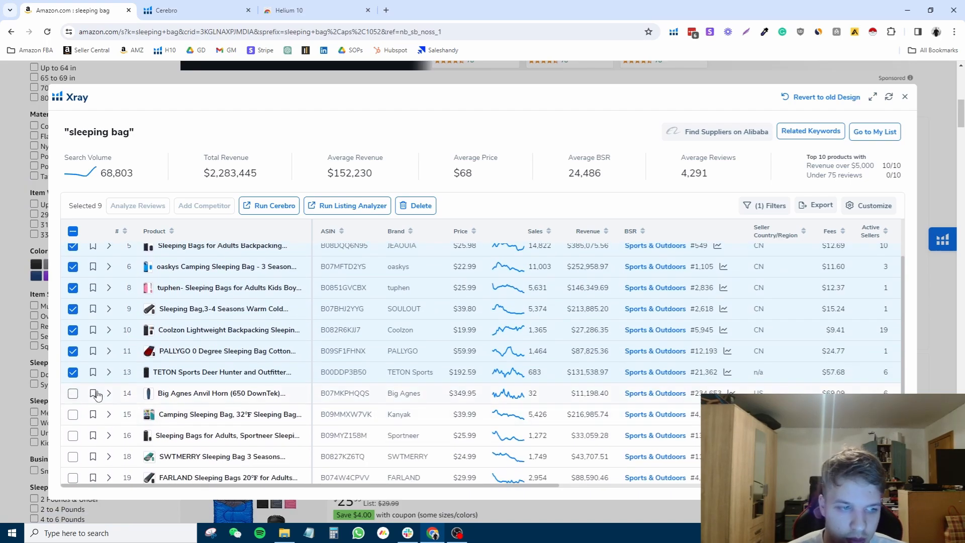
pyautogui.scroll(1, 98, 396)
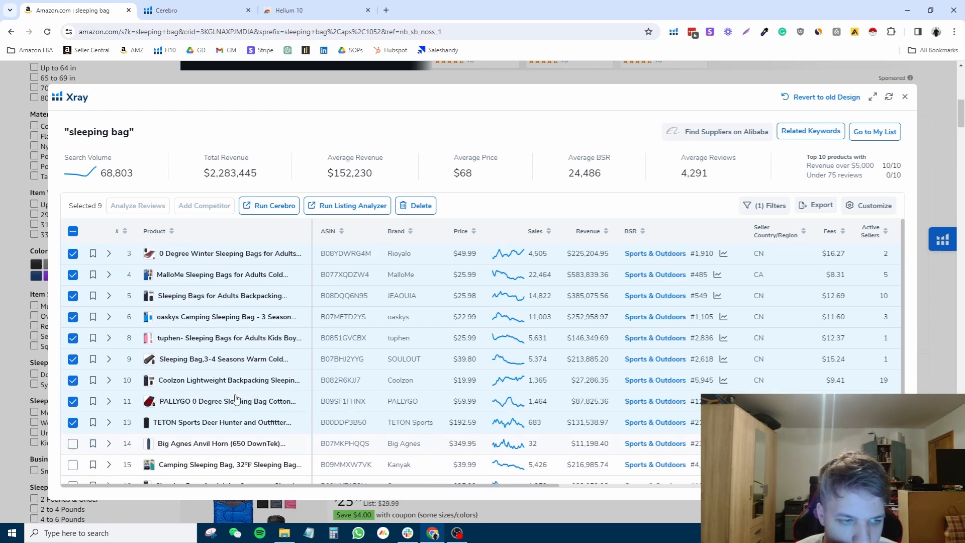
pyautogui.click(73, 443)
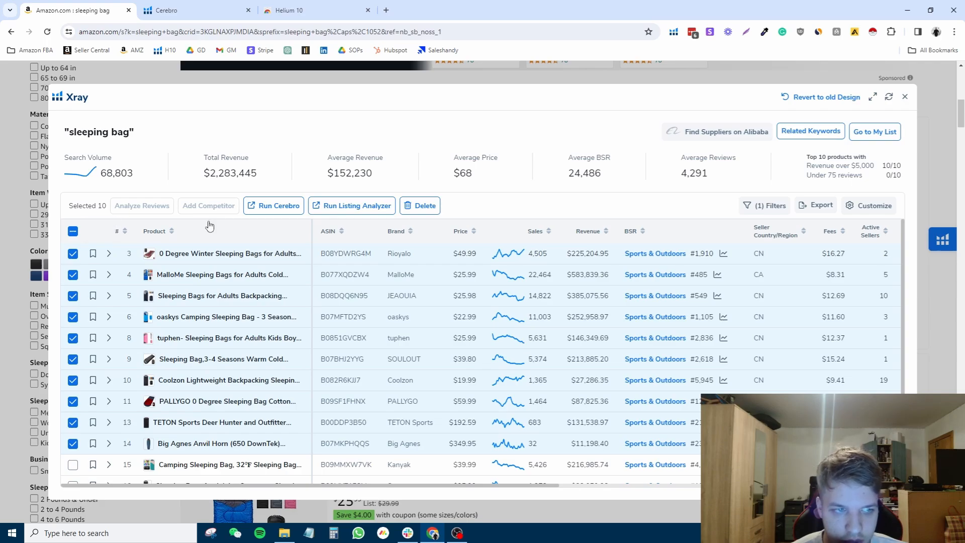
pyautogui.click(281, 212)
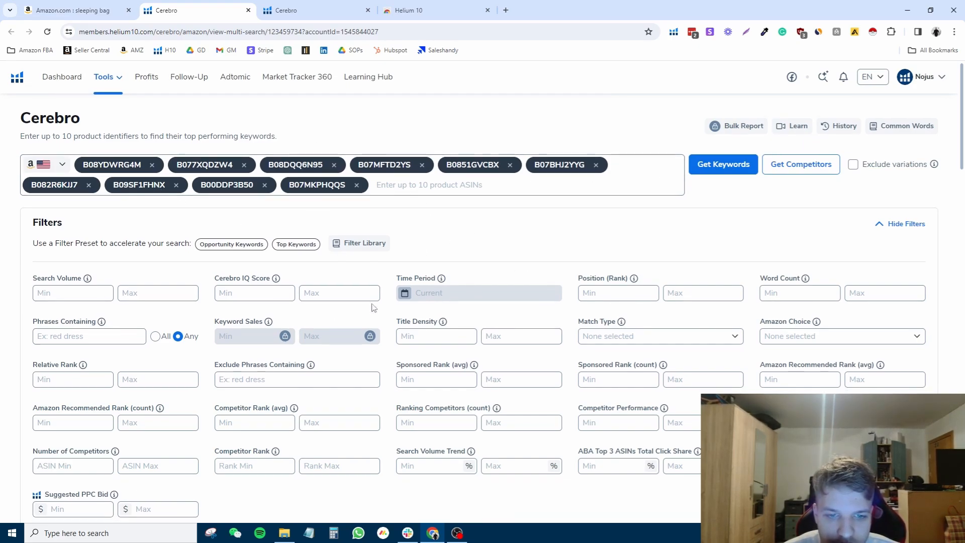
# Step: Set the minimum Ranking Competitors (count) filter in Cerebro to 5
pyautogui.scroll(-4, 312, 207)
pyautogui.scroll(3, 371, 391)
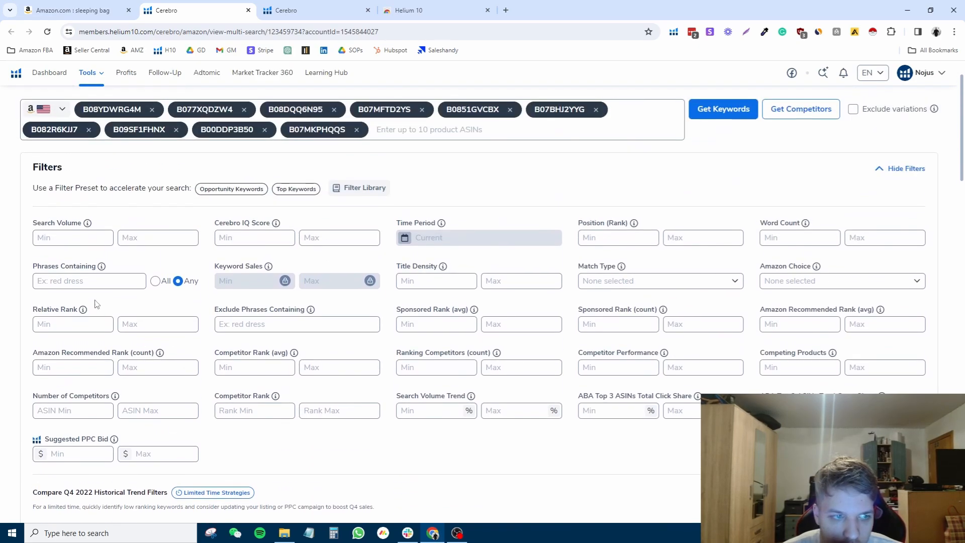
pyautogui.scroll(-2, 267, 283)
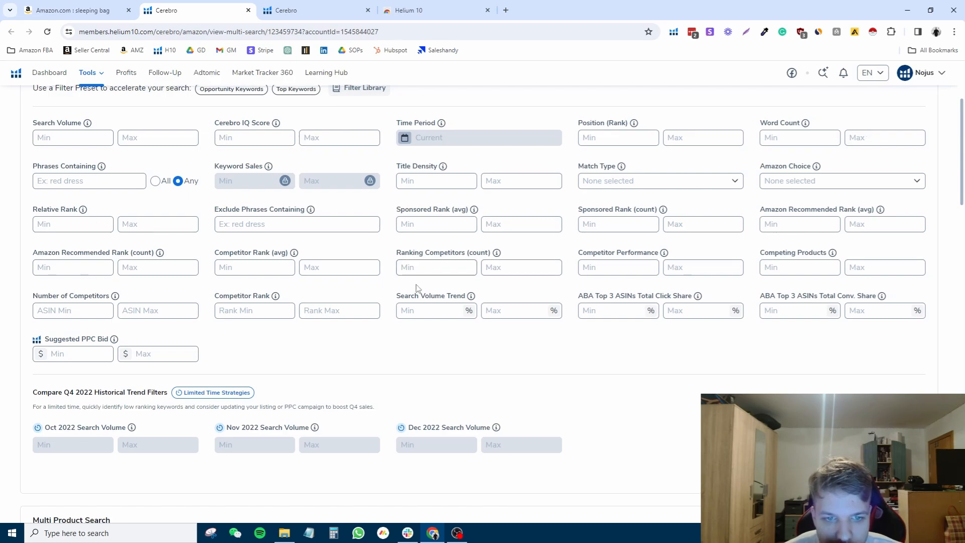
pyautogui.scroll(3, 419, 263)
pyautogui.scroll(-2, 418, 321)
pyautogui.click(417, 318)
pyautogui.write('5')
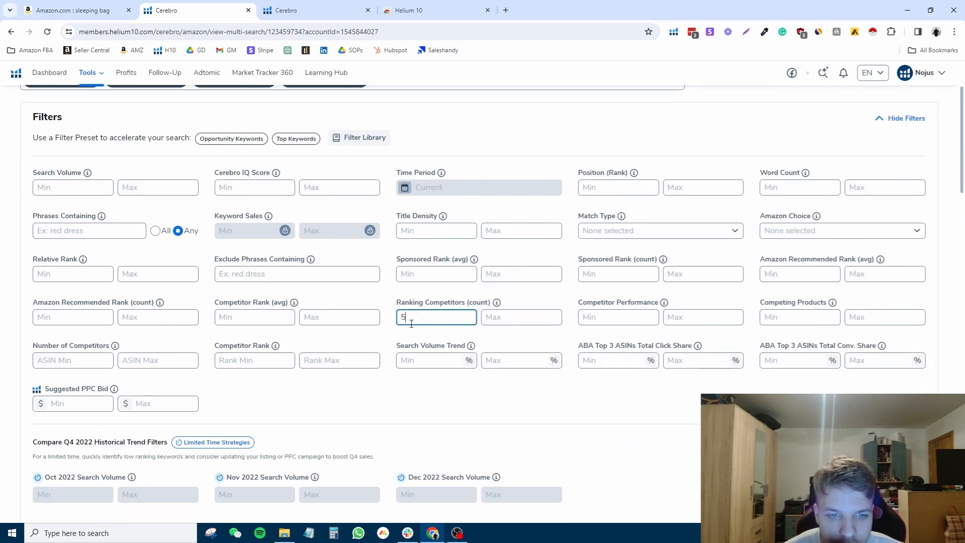
# Step: Set the Competitor Rank (avg) filter to a range from 1 to 50
pyautogui.click(232, 317)
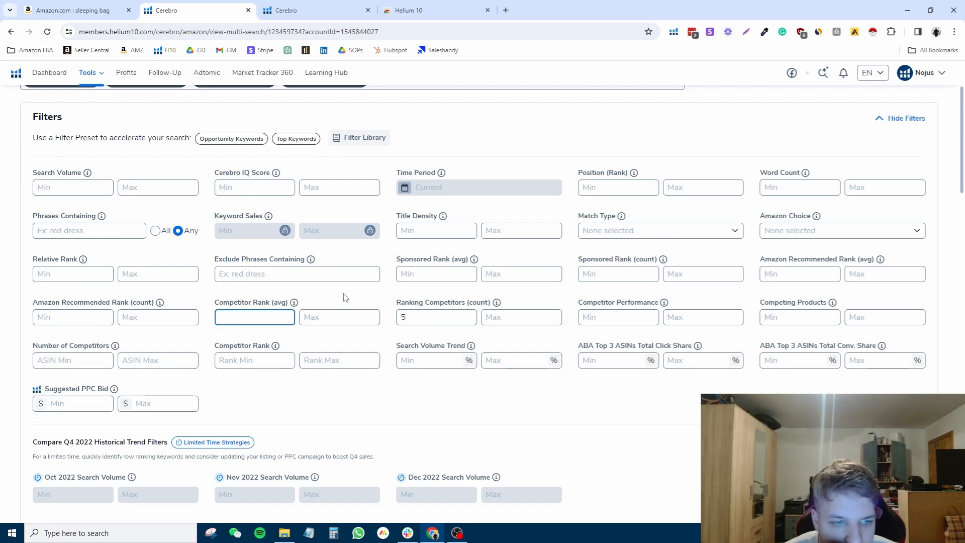
pyautogui.write('1')
pyautogui.press('Tab')
pyautogui.write('50')
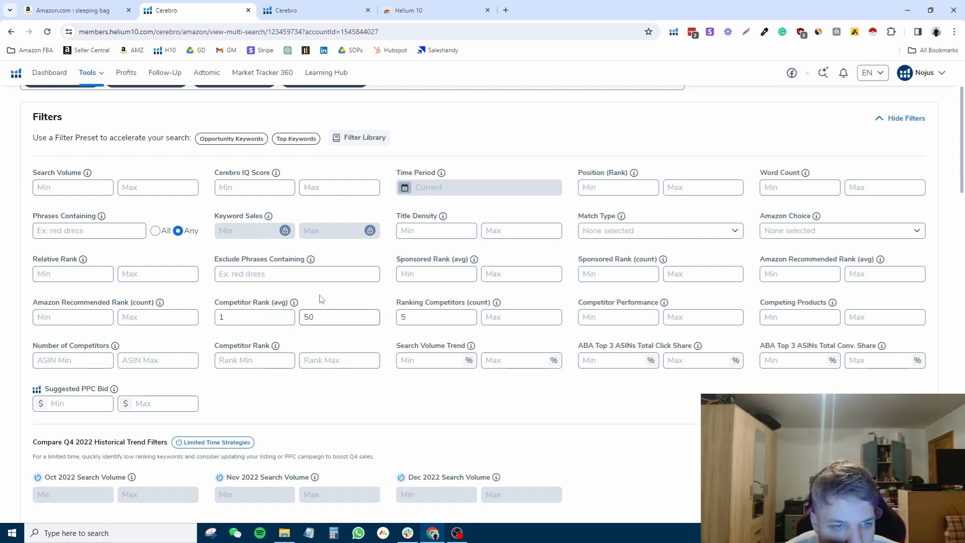
# Step: Apply the Competitor Rank (avg) and Ranking Competitors (count) filters to the Cerebro keyword results
pyautogui.scroll(-6, 299, 421)
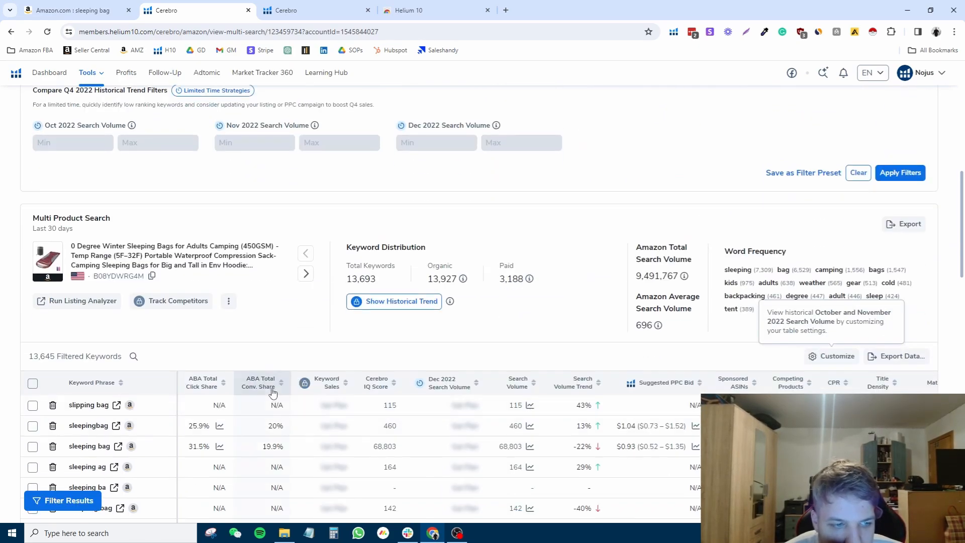
pyautogui.scroll(7, 300, 421)
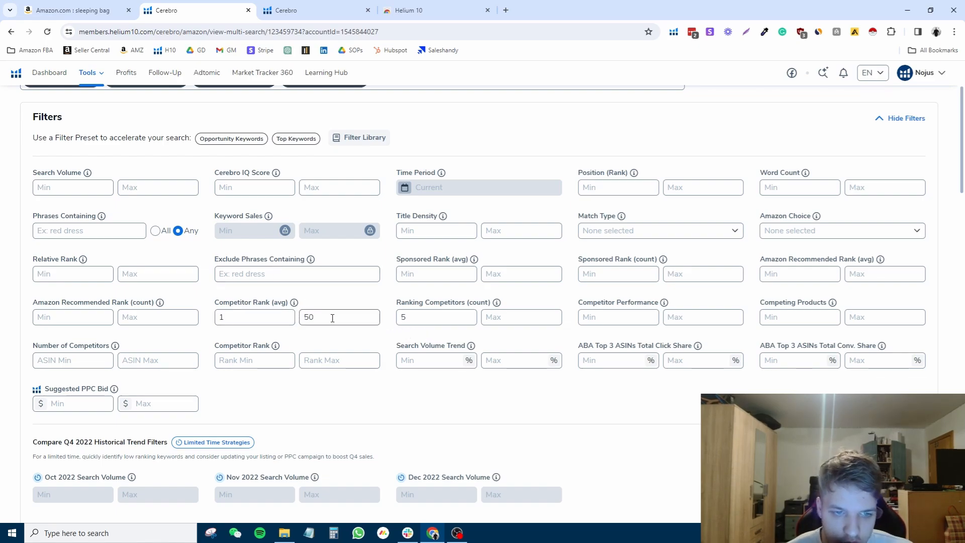
pyautogui.scroll(-1, 393, 333)
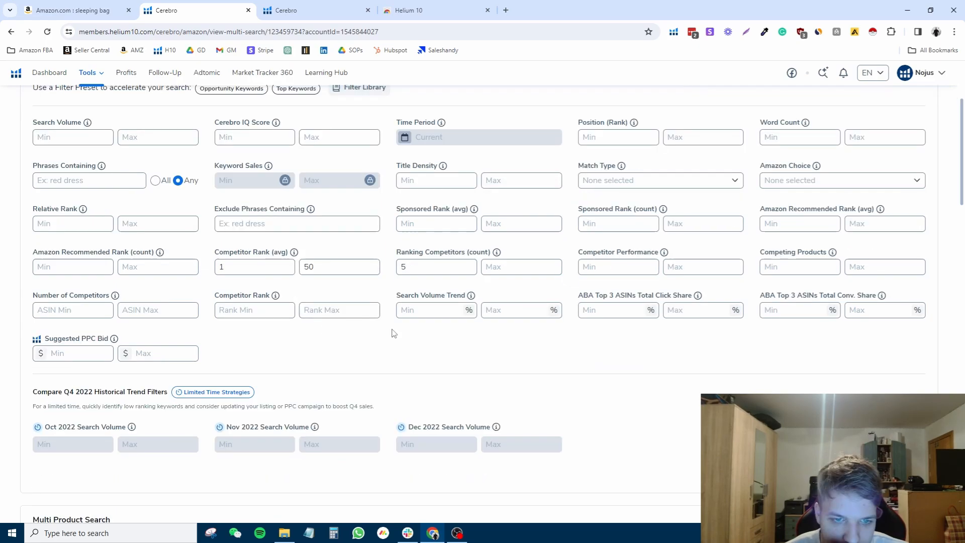
pyautogui.scroll(1, 394, 333)
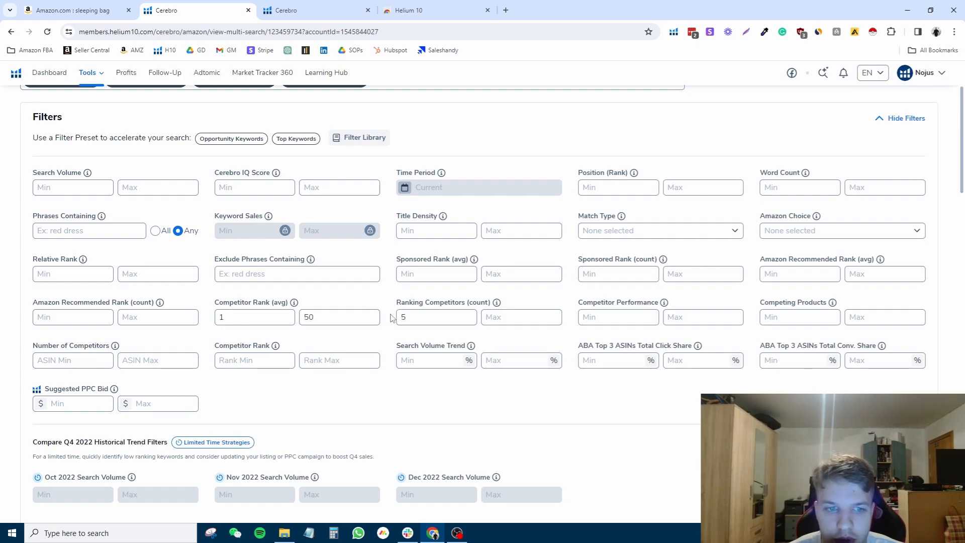
pyautogui.scroll(-2, 384, 317)
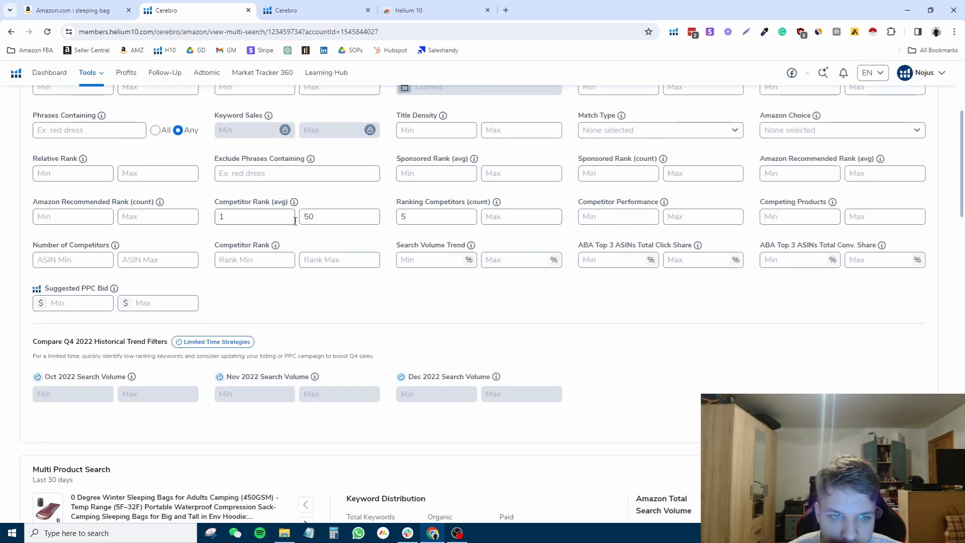
pyautogui.scroll(2, 295, 221)
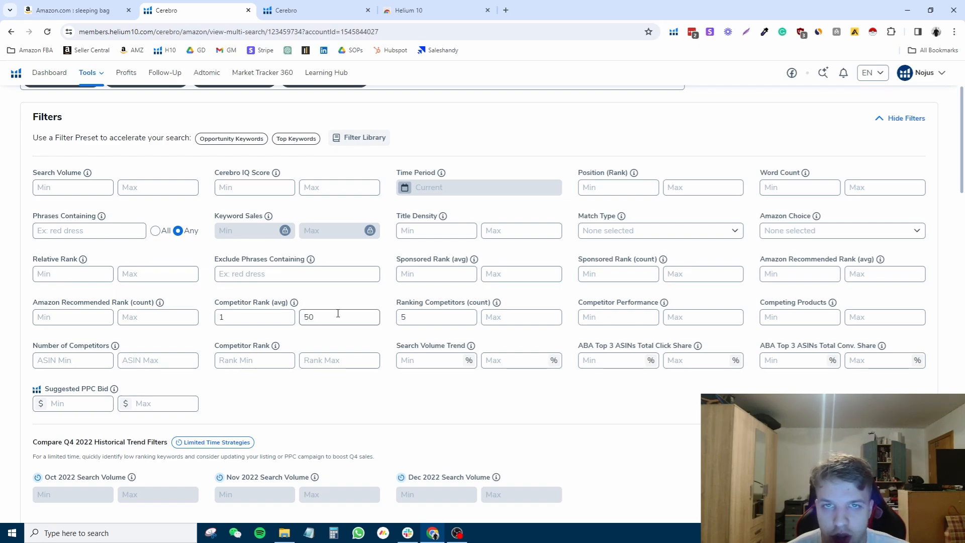
pyautogui.scroll(-5, 713, 362)
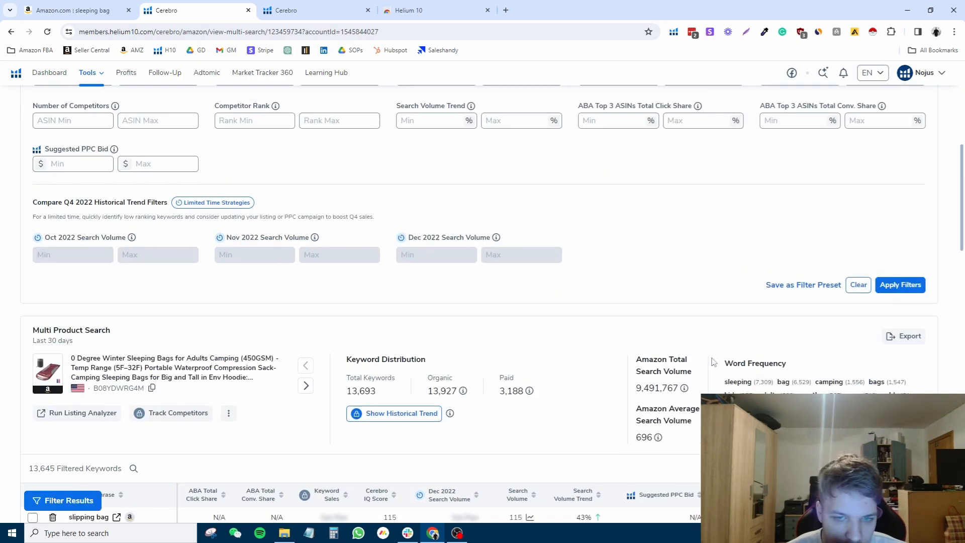
pyautogui.scroll(3, 714, 362)
pyautogui.click(900, 425)
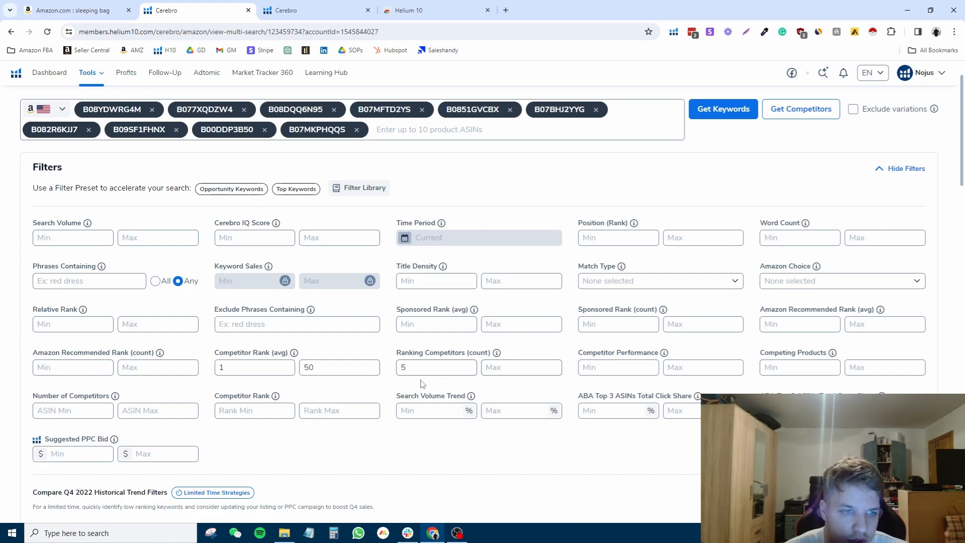
# Step: Examine the filtered keyword count and the keyword table in the Cerebro results
pyautogui.scroll(-10, 415, 384)
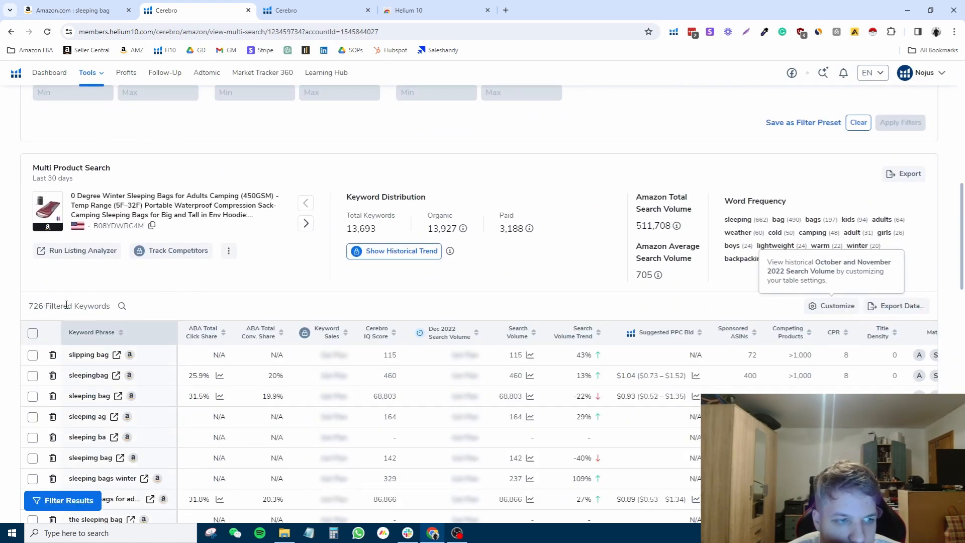
pyautogui.scroll(8, 263, 377)
pyautogui.scroll(-5, 402, 371)
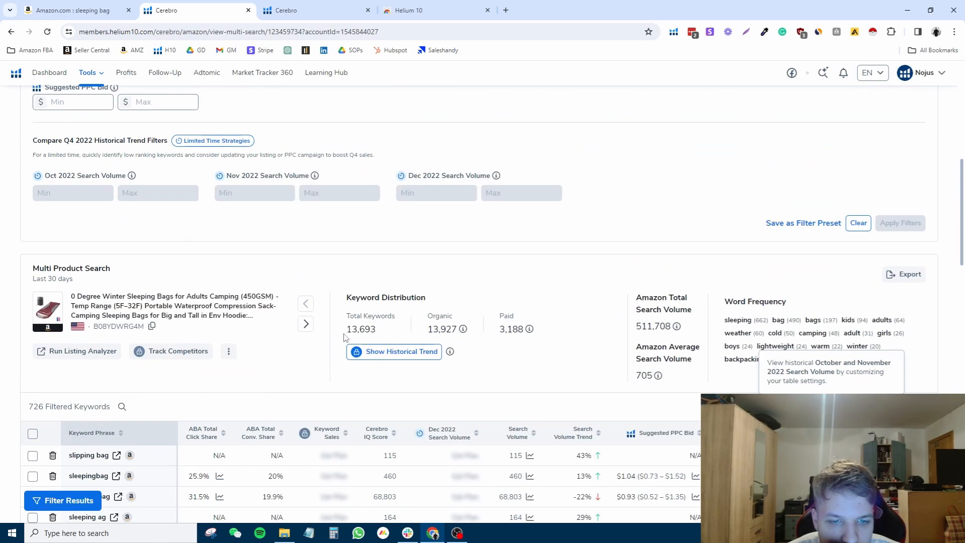
pyautogui.scroll(-5, 390, 333)
pyautogui.scroll(10, 119, 280)
pyautogui.scroll(-10, 377, 300)
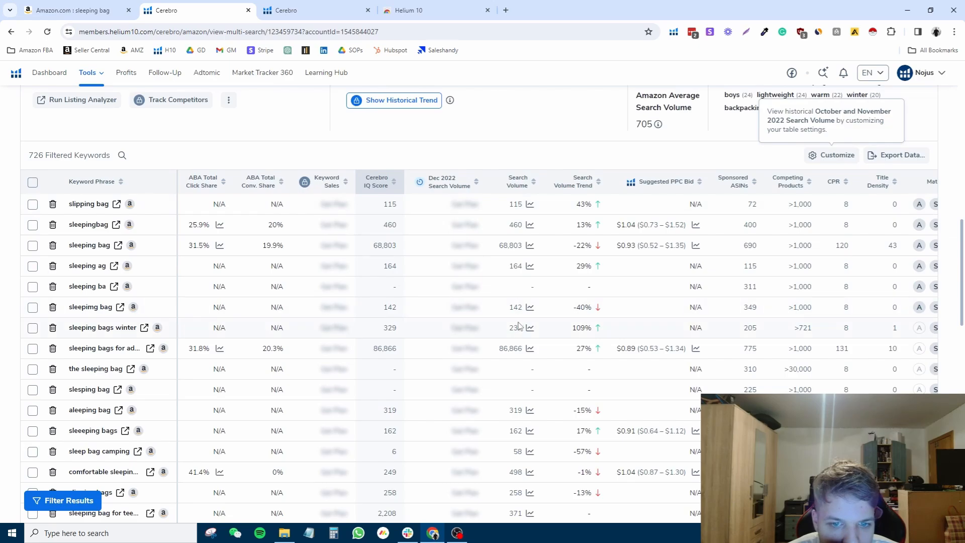
# Step: Set the minimum Search Volume filter to 500 and apply it to the keyword results
pyautogui.scroll(15, 310, 321)
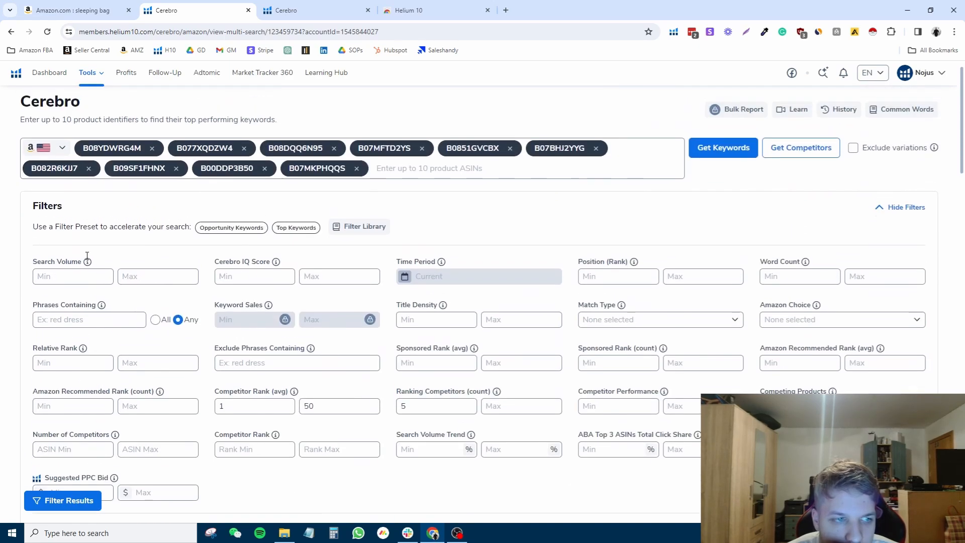
pyautogui.click(37, 283)
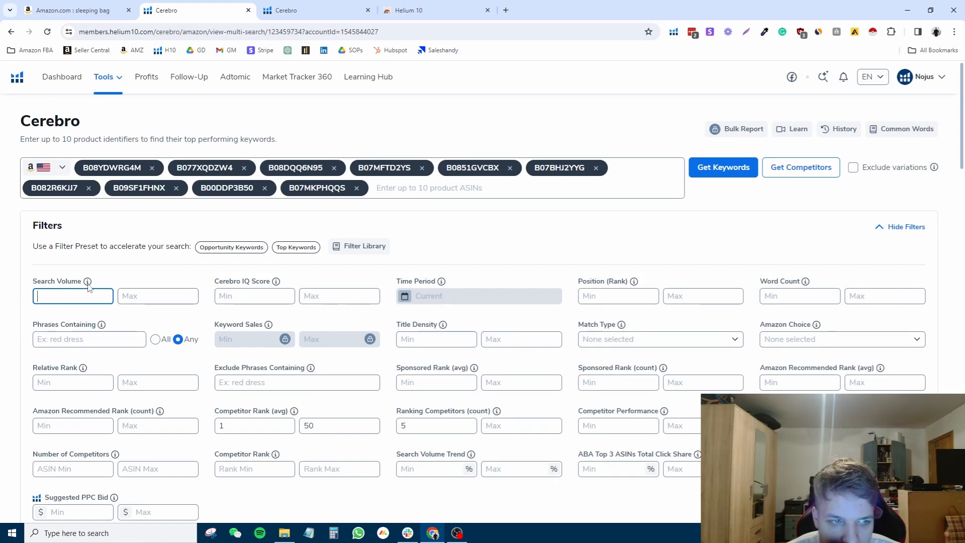
pyautogui.moveTo(87, 287)
pyautogui.write('500')
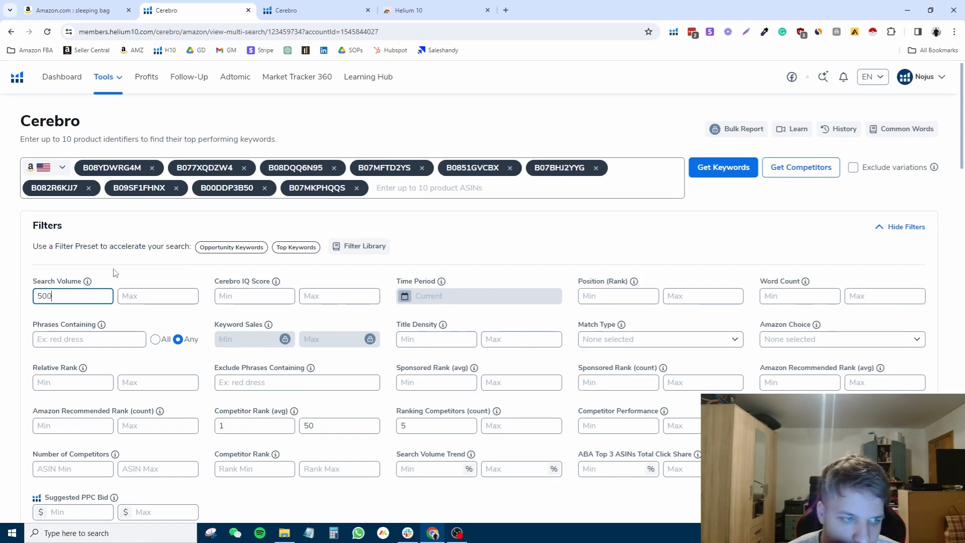
pyautogui.click(145, 283)
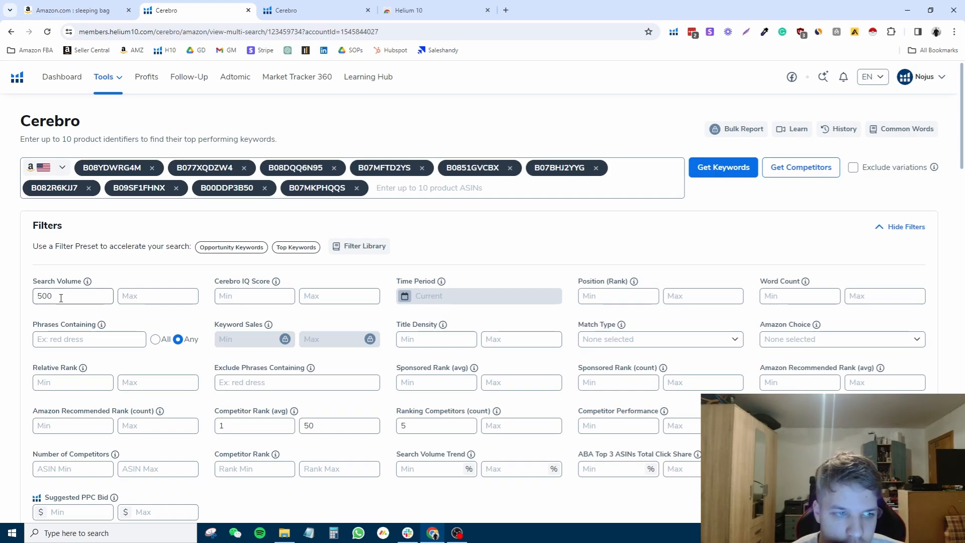
pyautogui.click(105, 297)
pyautogui.scroll(-5, 105, 300)
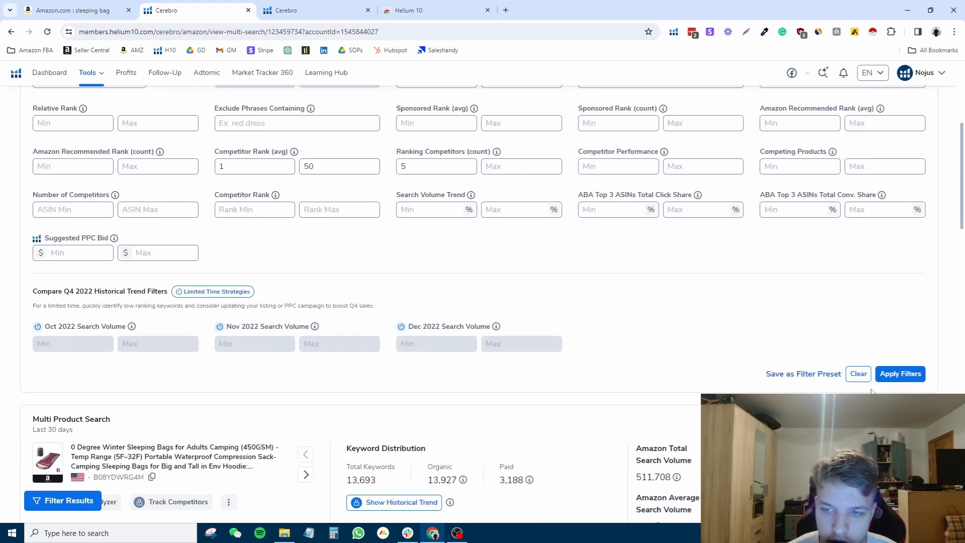
pyautogui.scroll(-4, 926, 390)
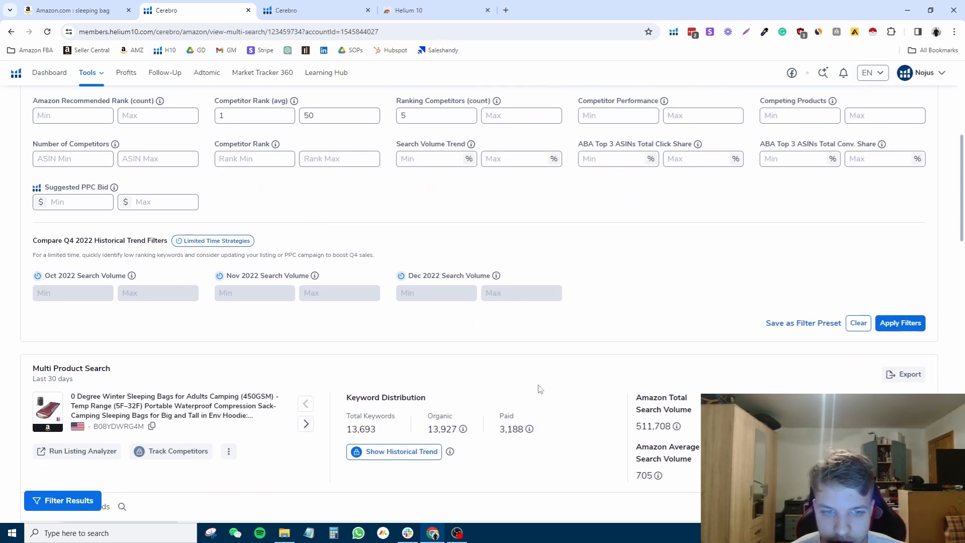
pyautogui.click(903, 179)
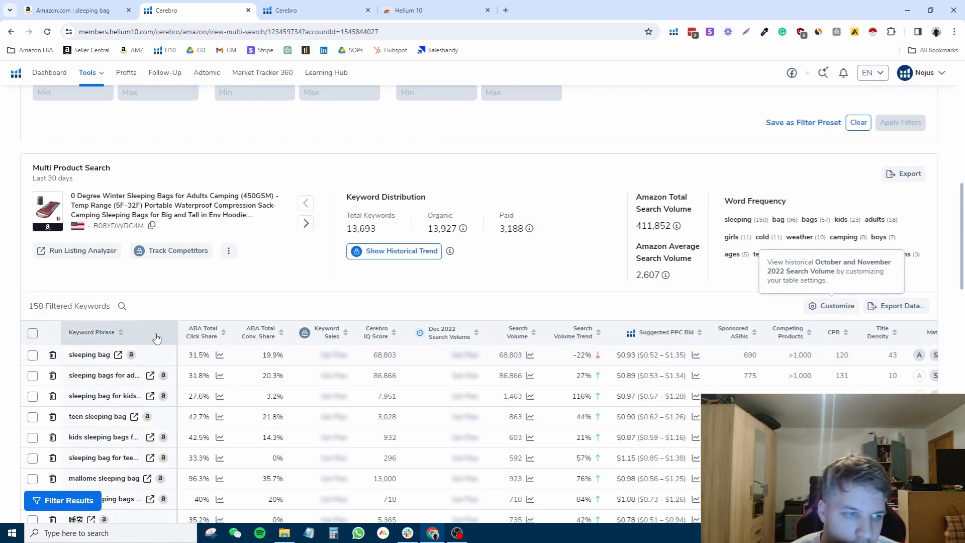
# Step: Export the filtered Cerebro keywords as a CSV file and open it in Excel
pyautogui.scroll(-5, 157, 338)
pyautogui.scroll(4, 265, 363)
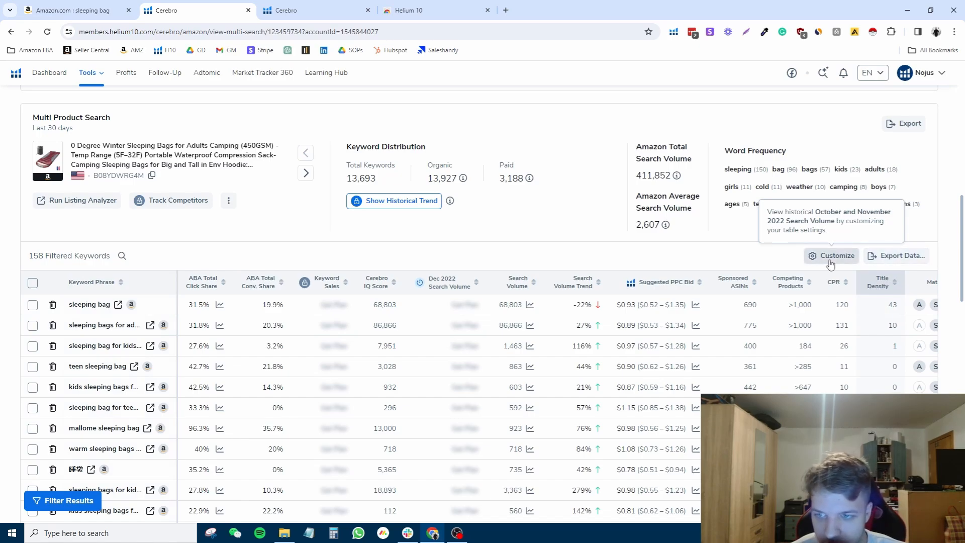
pyautogui.click(903, 259)
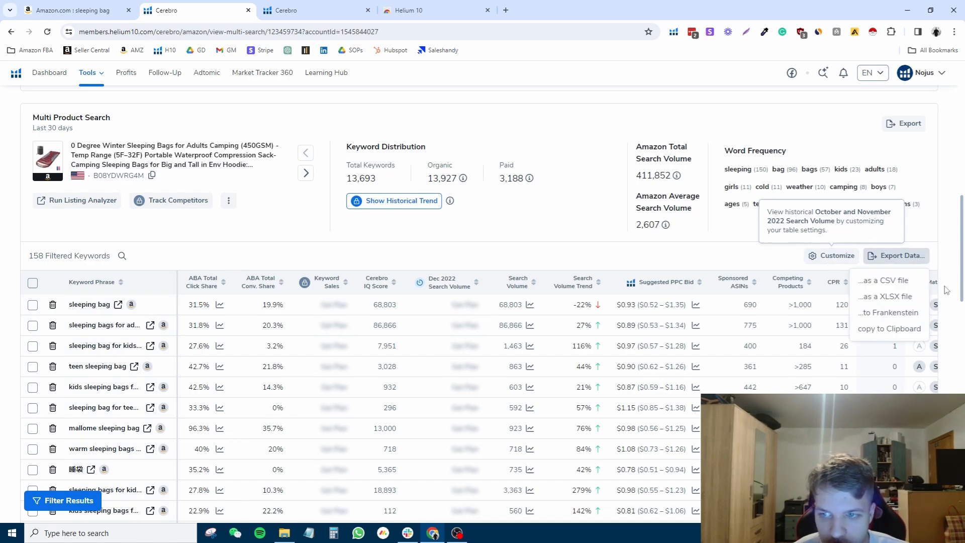
pyautogui.click(884, 281)
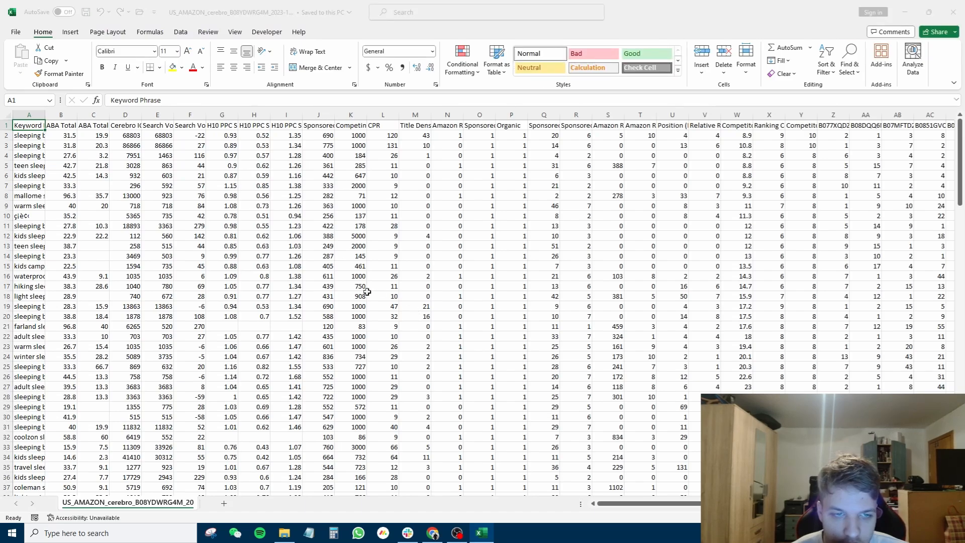
pyautogui.click(582, 362)
# Step: Copy all keyword phrases in column A from cell A2 down to the last filled row
pyautogui.click(37, 136)
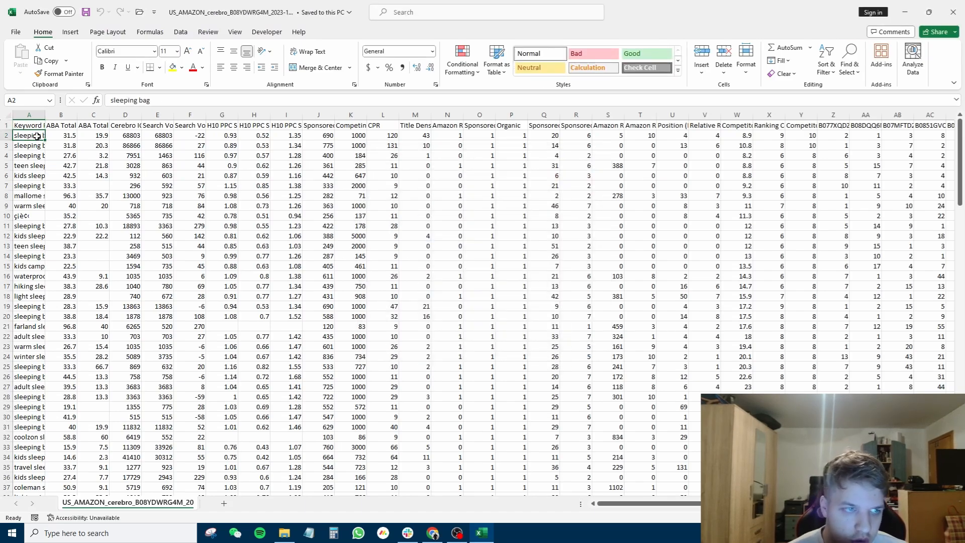
pyautogui.hotkey('ctrl', 'shift', 'Down')
pyautogui.hotkey('ctrl', 'c')
# Step: Go back to the start of the sheet and widen the Keyword Phrase column
pyautogui.scroll(7, 144, 305)
pyautogui.click(855, 355)
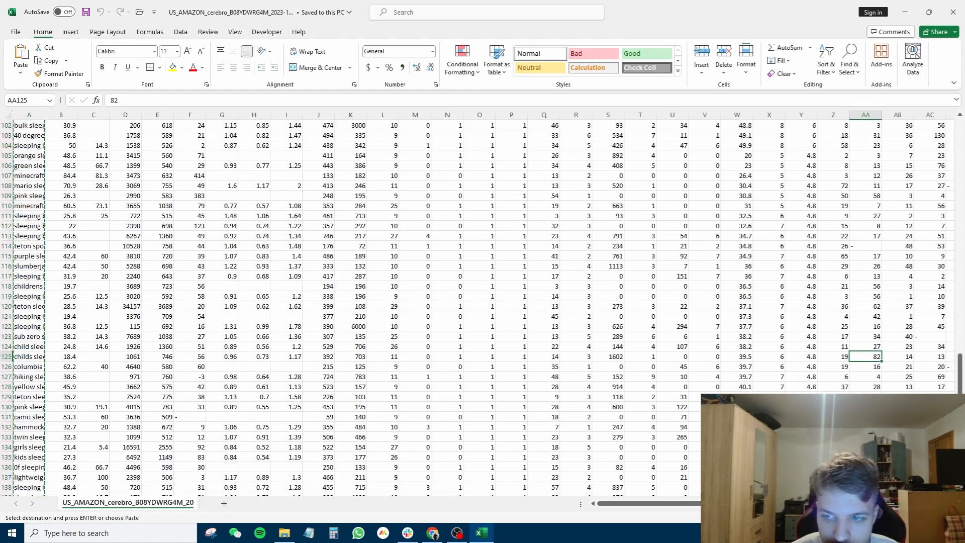
pyautogui.moveTo(960, 372); pyautogui.dragTo(959, 83)
pyautogui.click(28, 126)
pyautogui.click(28, 133)
pyautogui.hotkey('ctrl', 'shift', 'Right')
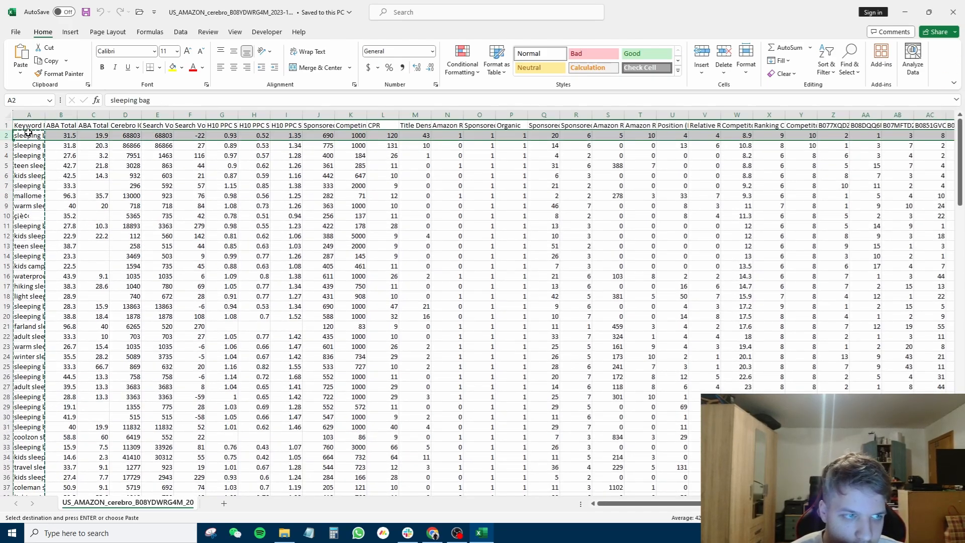
pyautogui.click(29, 134)
pyautogui.moveTo(45, 115); pyautogui.dragTo(60, 165)
pyautogui.click(63, 185)
# Step: Select the keyword phrases from cell A2 down to the last keyword in row 159
pyautogui.click(49, 135)
pyautogui.click(56, 156)
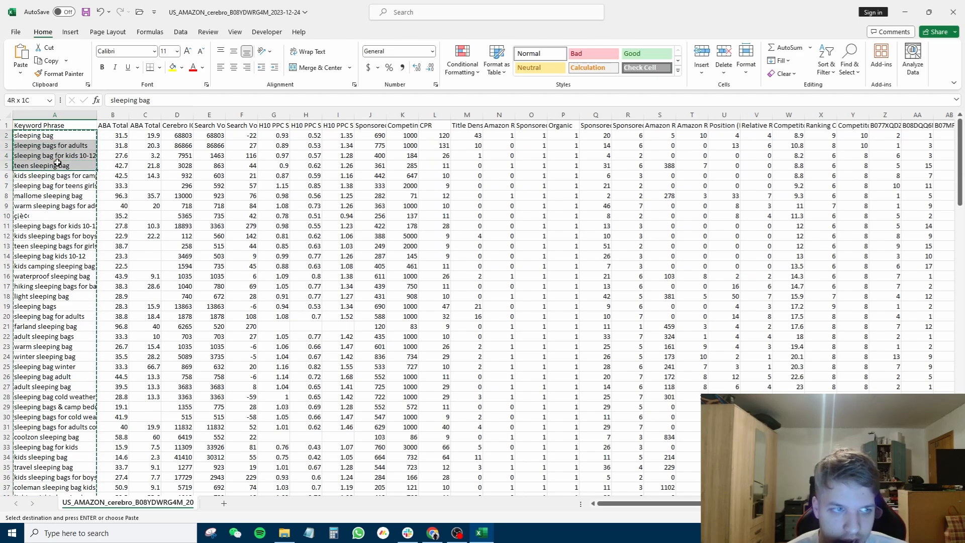
pyautogui.click(66, 132)
pyautogui.click(69, 142)
pyautogui.press('Up')
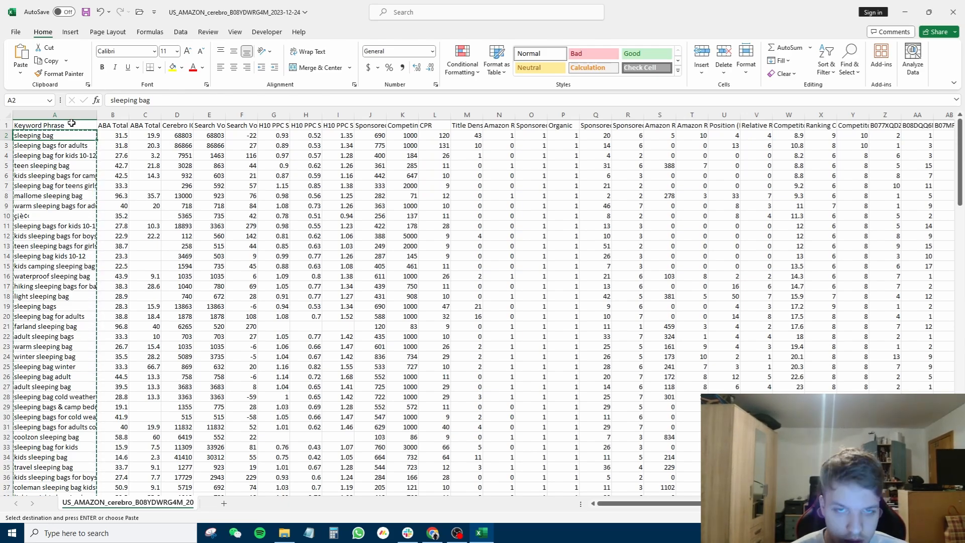
pyautogui.hotkey('ctrl', 'shift', 'Down')
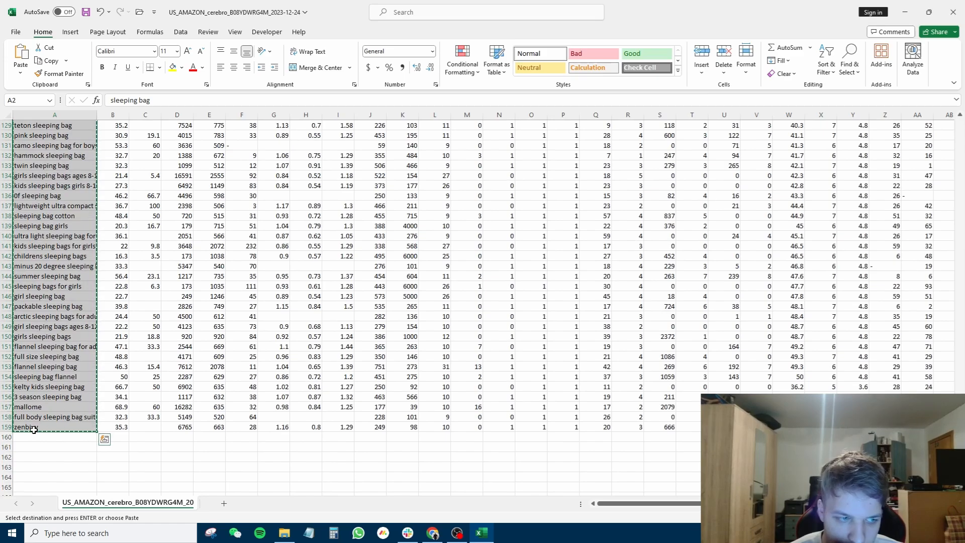
# Step: Switch to the browser and open Helium 10's Scribbles listing optimizer in a new tab
pyautogui.click(433, 533)
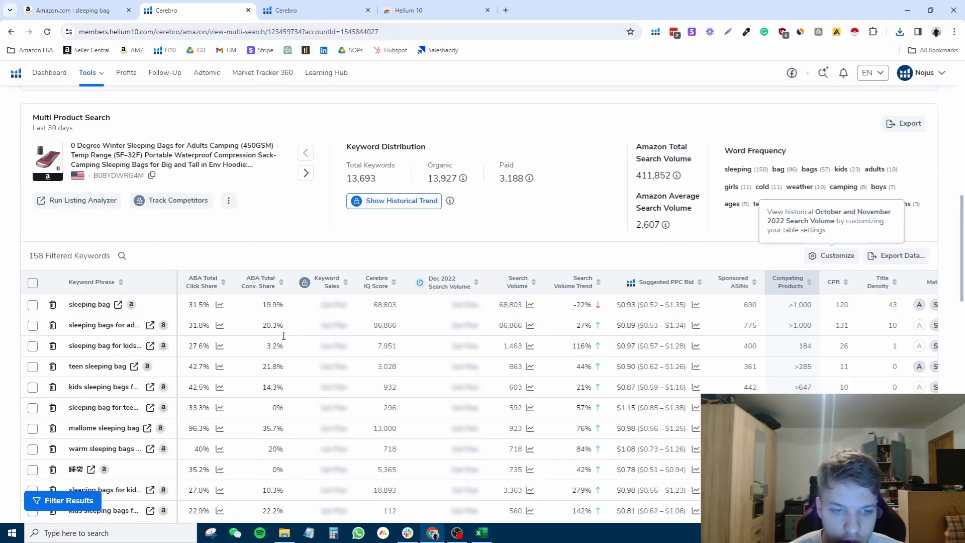
pyautogui.scroll(10, 488, 343)
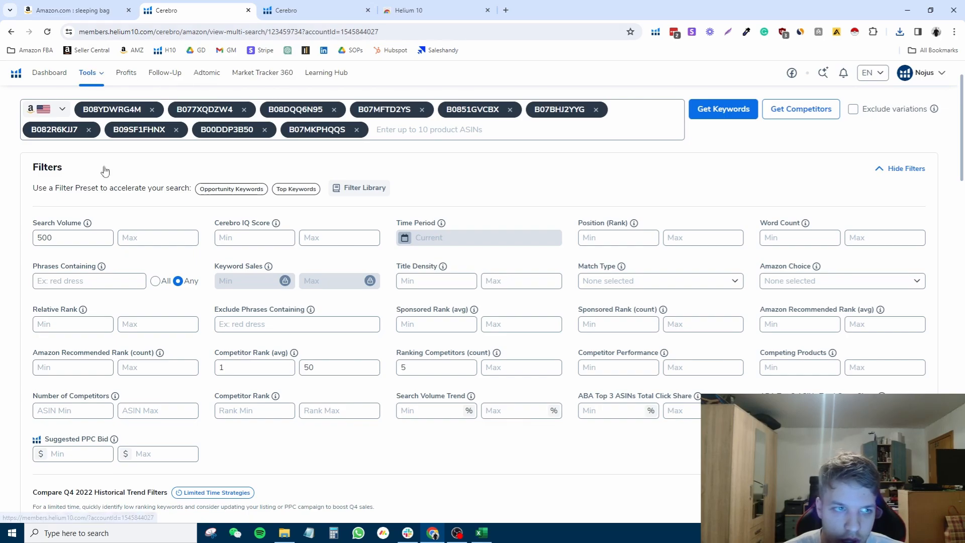
pyautogui.moveTo(88, 73)
pyautogui.rightClick(381, 162)
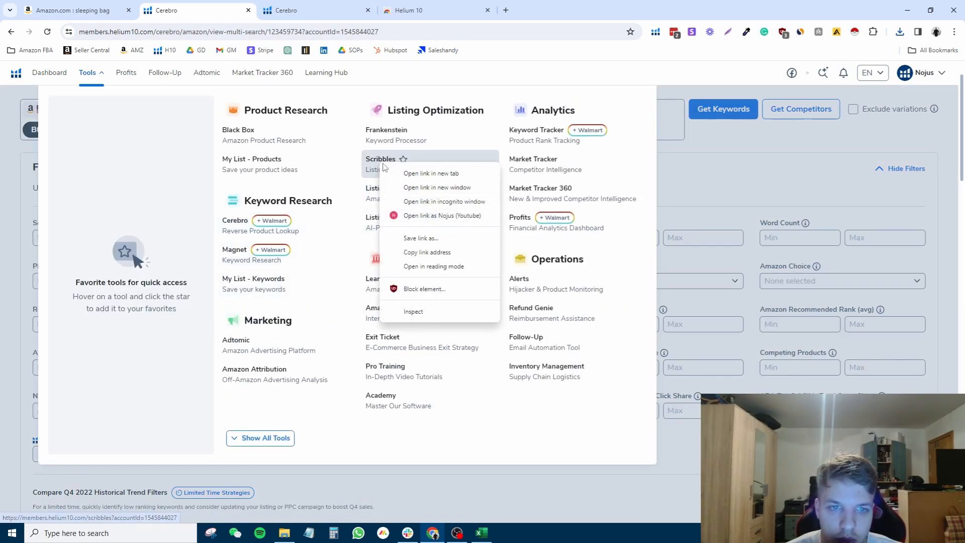
pyautogui.press('Escape')
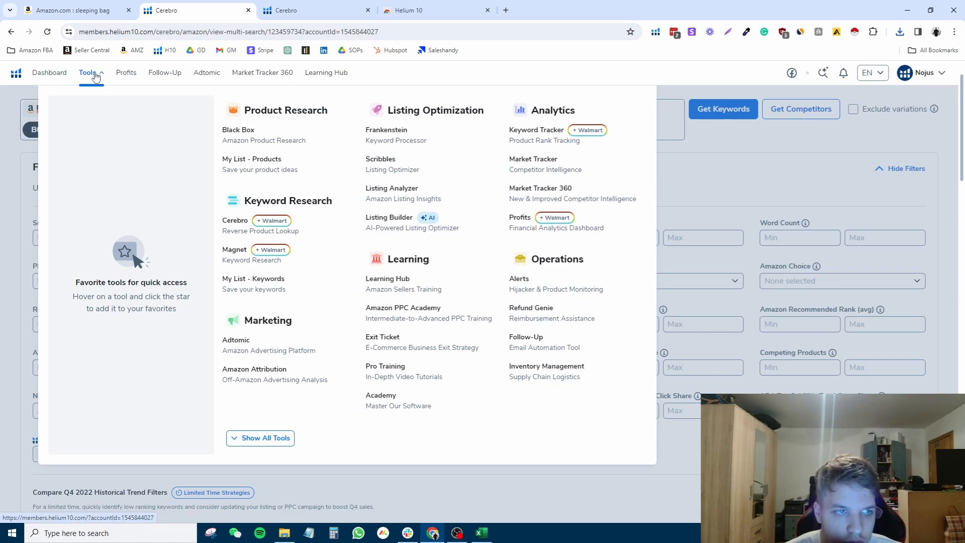
pyautogui.rightClick(383, 164)
pyautogui.click(404, 174)
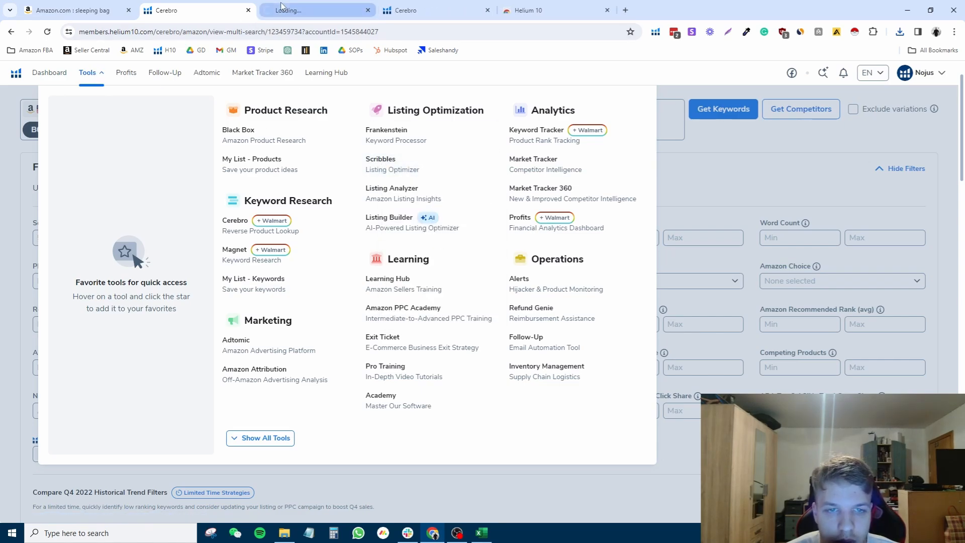
pyautogui.hotkey('ctrl', 'Tab')
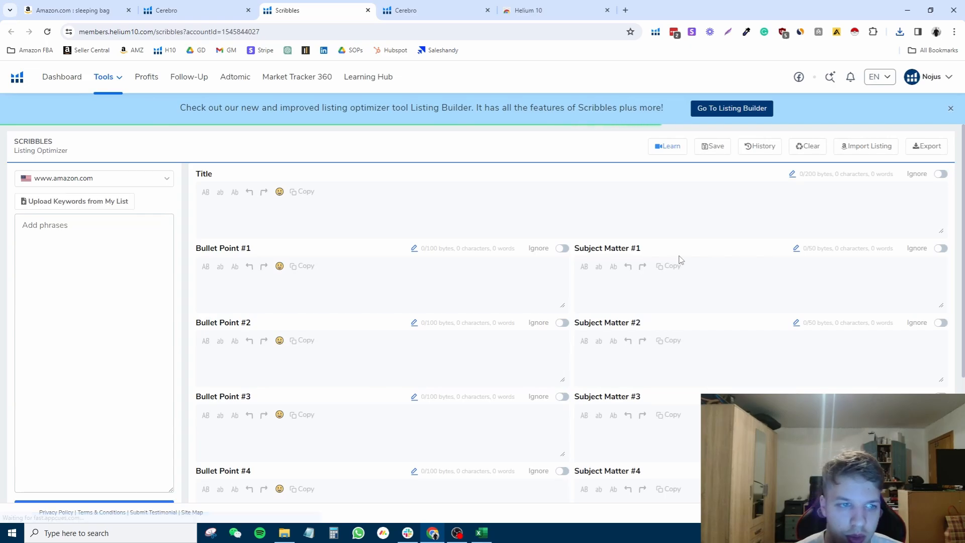
pyautogui.scroll(-1, 110, 231)
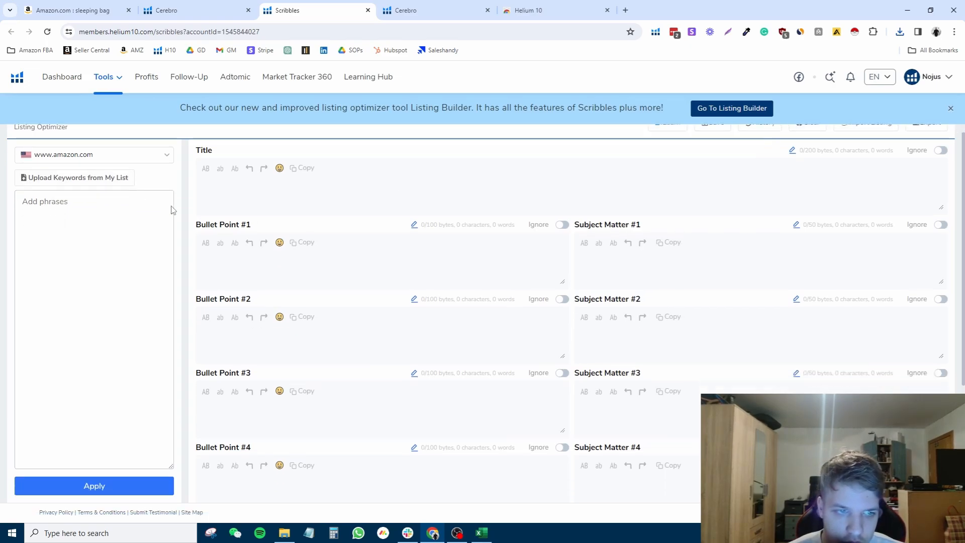
pyautogui.scroll(1, 127, 236)
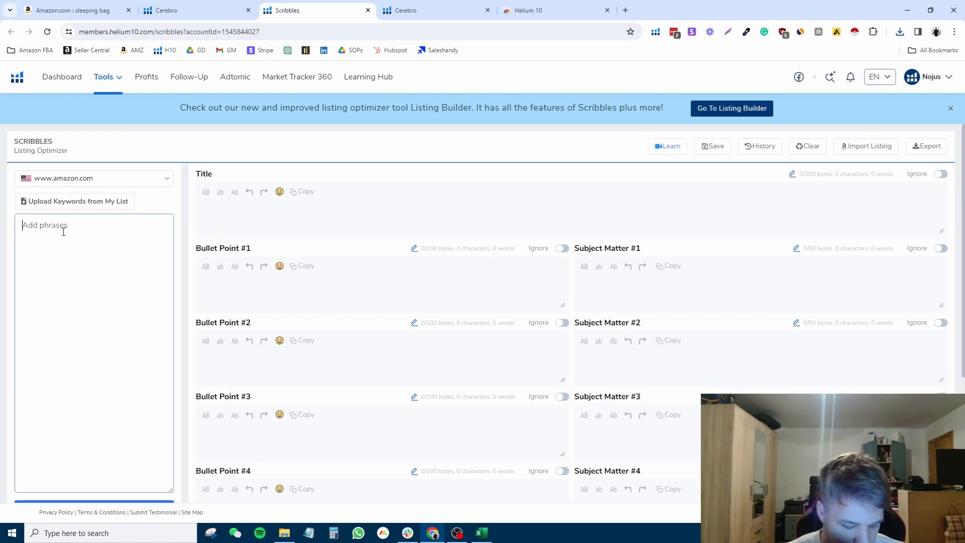
# Step: Paste the copied keyword phrases into the Scribbles phrase box and return to the start of the pasted list
pyautogui.hotkey('ctrl', 'v')
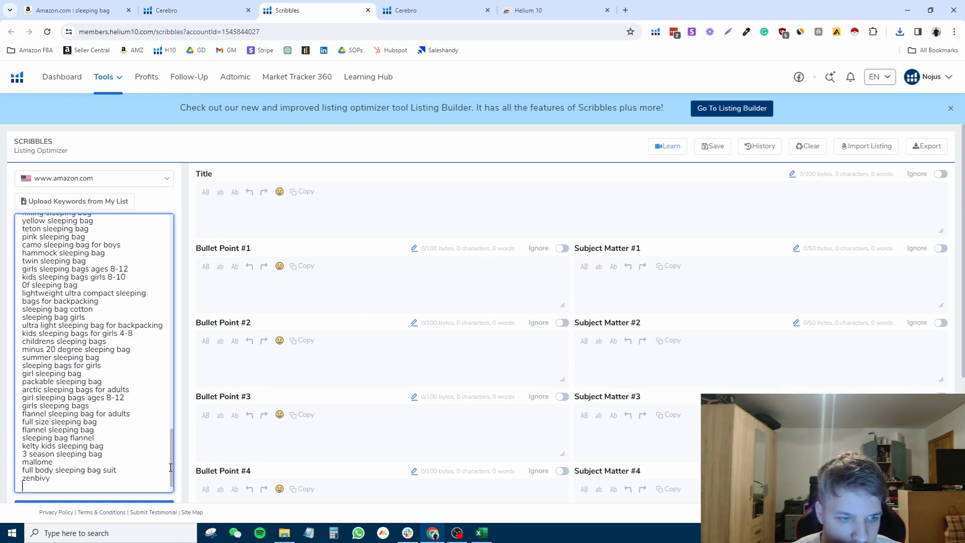
pyautogui.moveTo(171, 468); pyautogui.dragTo(171, 254)
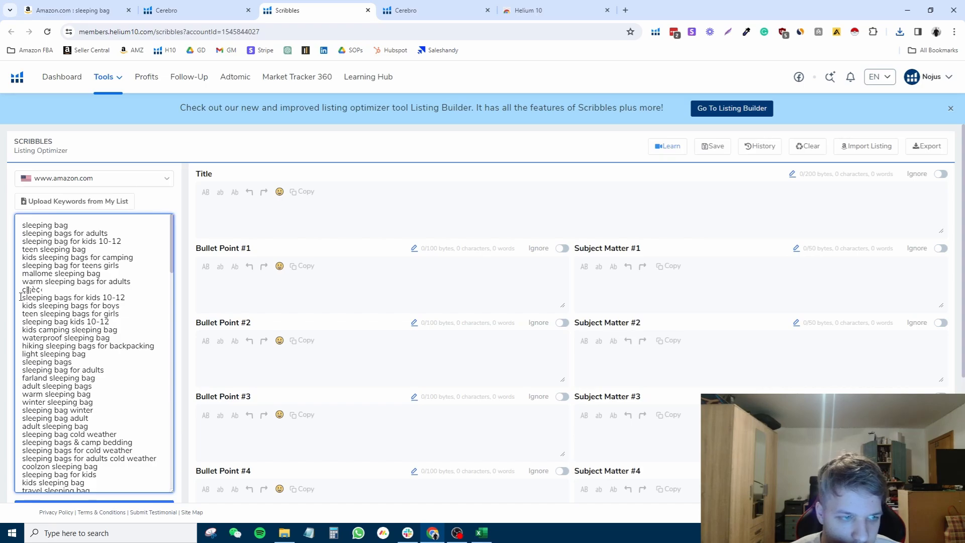
# Step: Switch to the Cerebro export in Excel and look through the start of column A for the garbled keyword phrase
pyautogui.hotkey('alt', 'Tab')
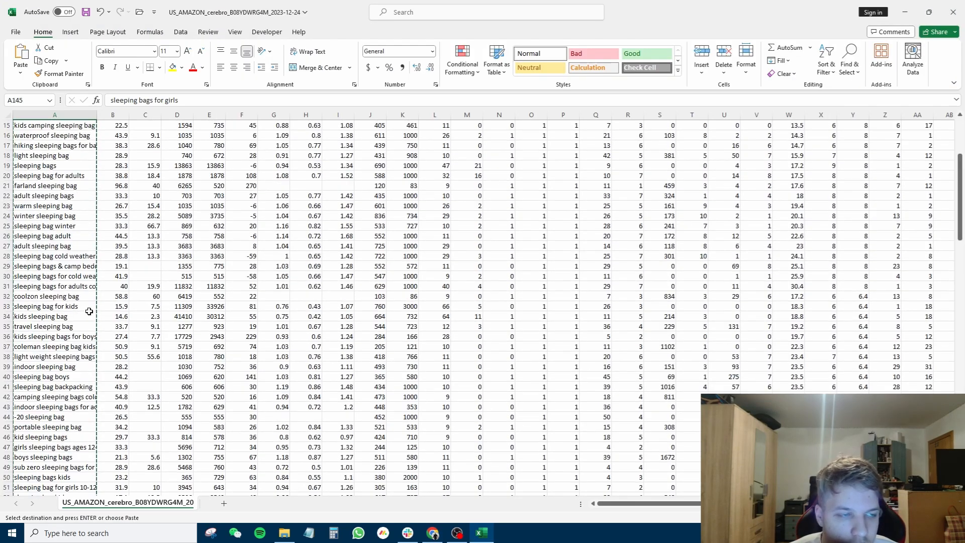
pyautogui.scroll(5, 89, 311)
pyautogui.click(71, 291)
pyautogui.scroll(-4, 71, 292)
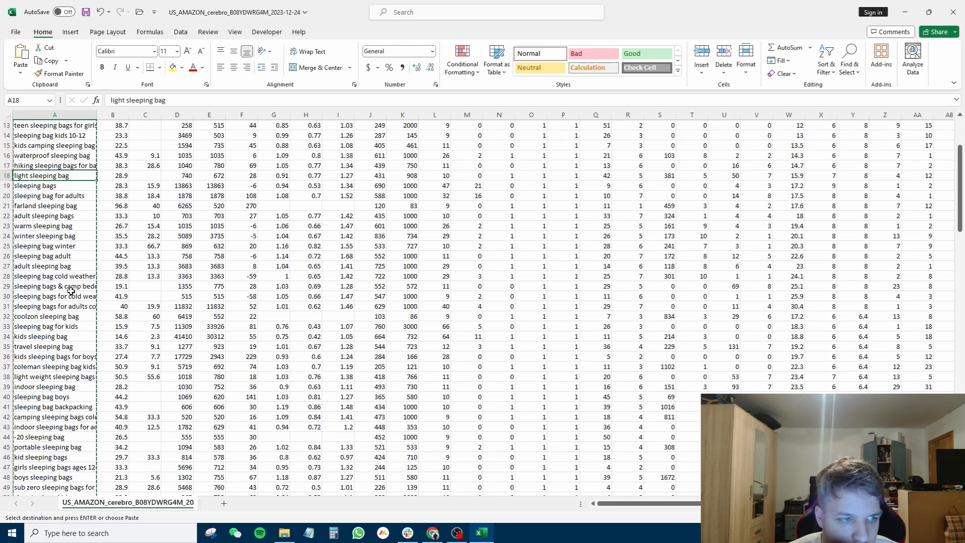
pyautogui.scroll(4, 43, 238)
pyautogui.press('Down')
pyautogui.press('Down')
pyautogui.press('Down')
pyautogui.press('Down')
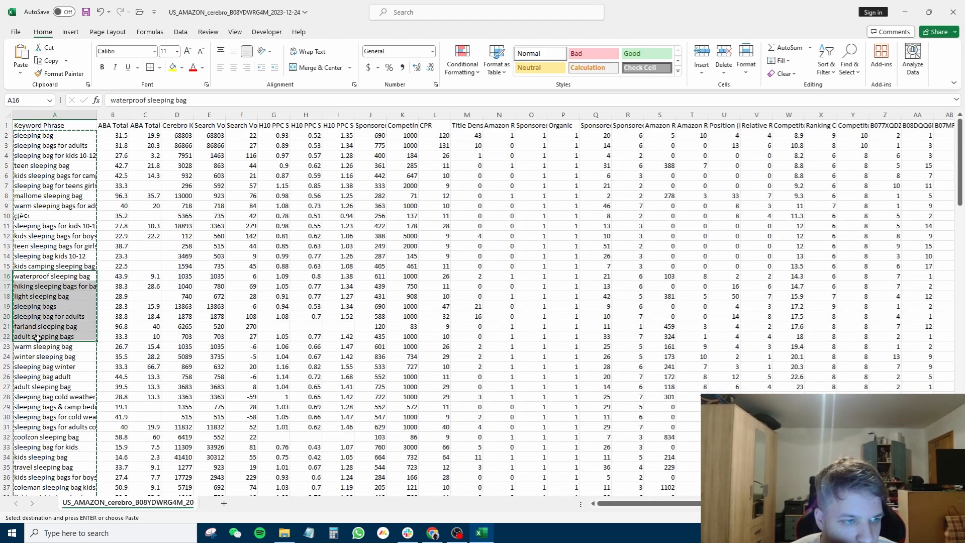
# Step: Delete row 10, which holds the garbled keyword phrase, from the sheet
pyautogui.click(7, 216)
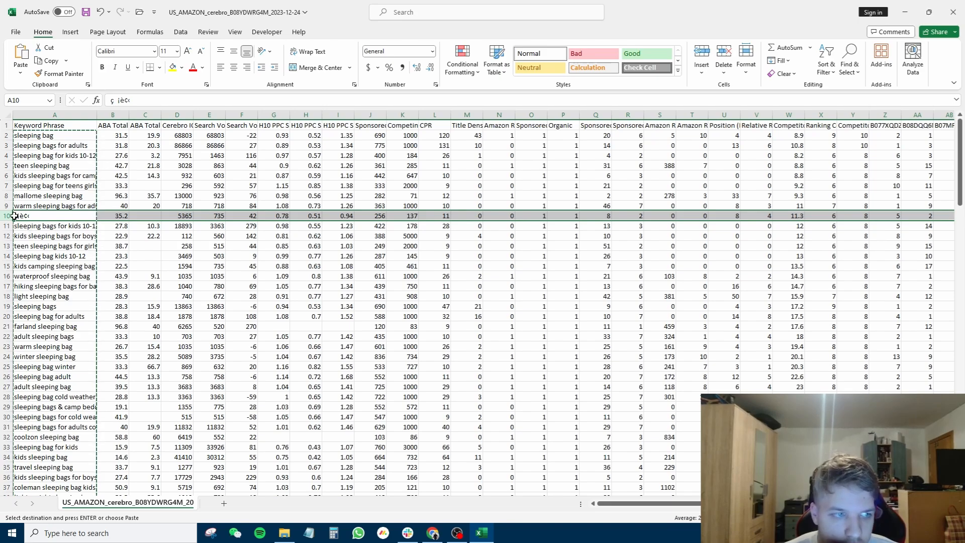
pyautogui.doubleClick(42, 215)
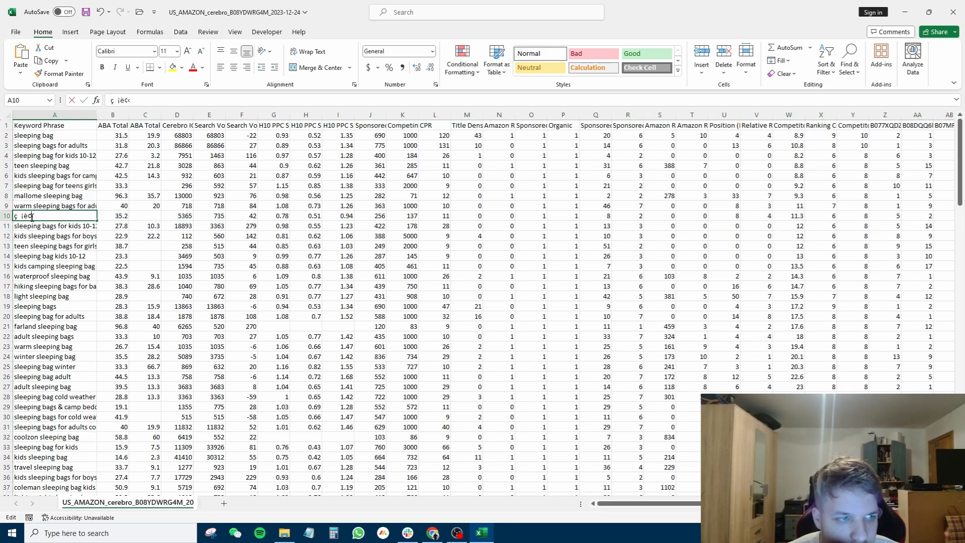
pyautogui.press('Return')
pyautogui.click(21, 215)
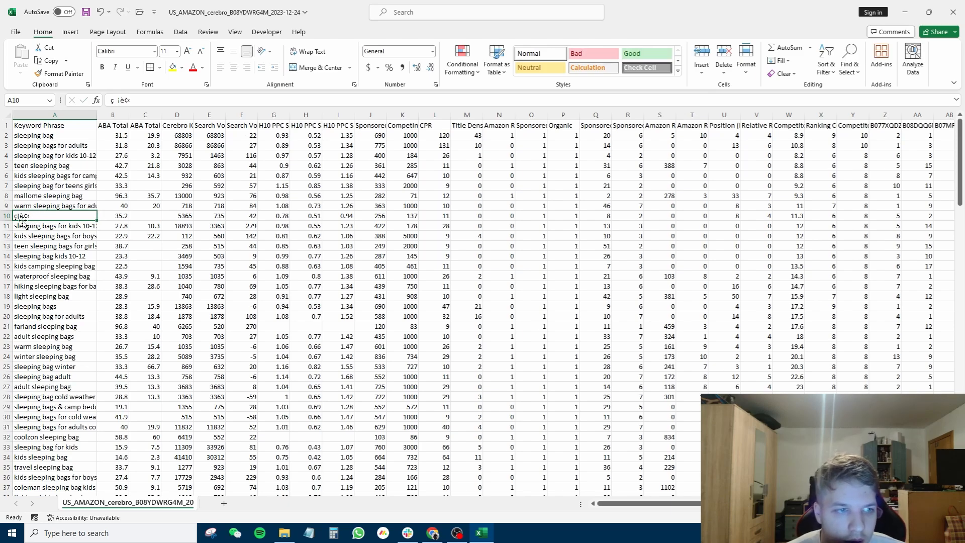
pyautogui.click(6, 216)
pyautogui.rightClick(6, 216)
pyautogui.click(26, 324)
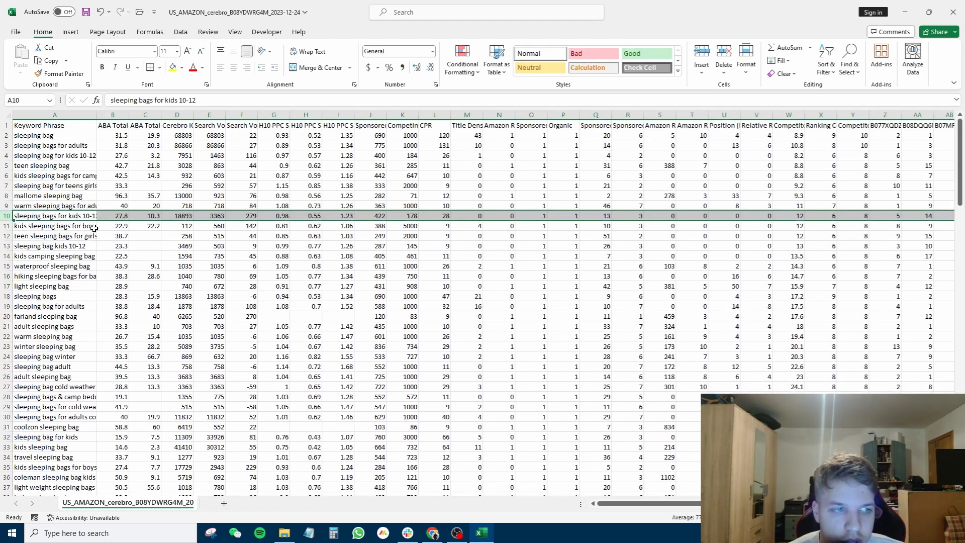
pyautogui.click(54, 216)
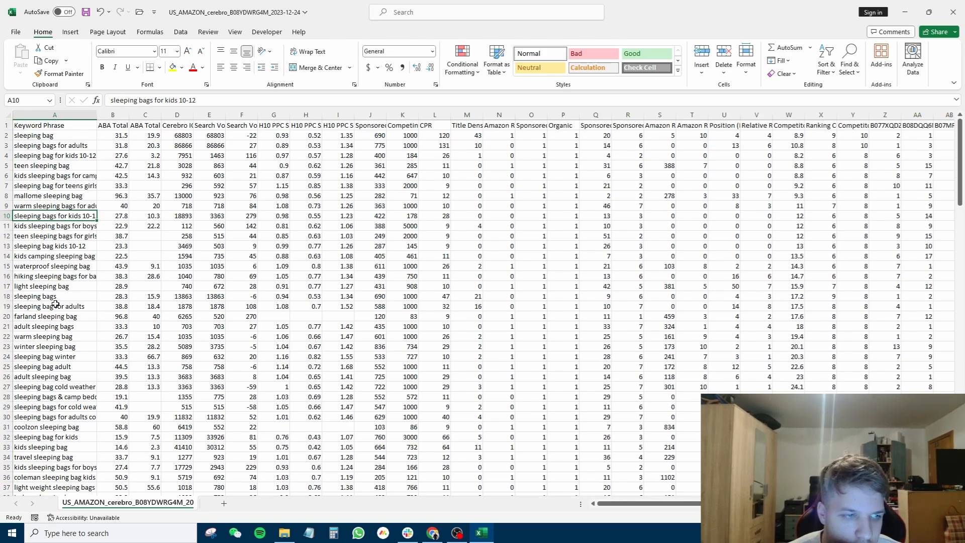
# Step: Look through the keyword phrases in column A for other garbled or irrelevant entries
pyautogui.scroll(-4, 49, 263)
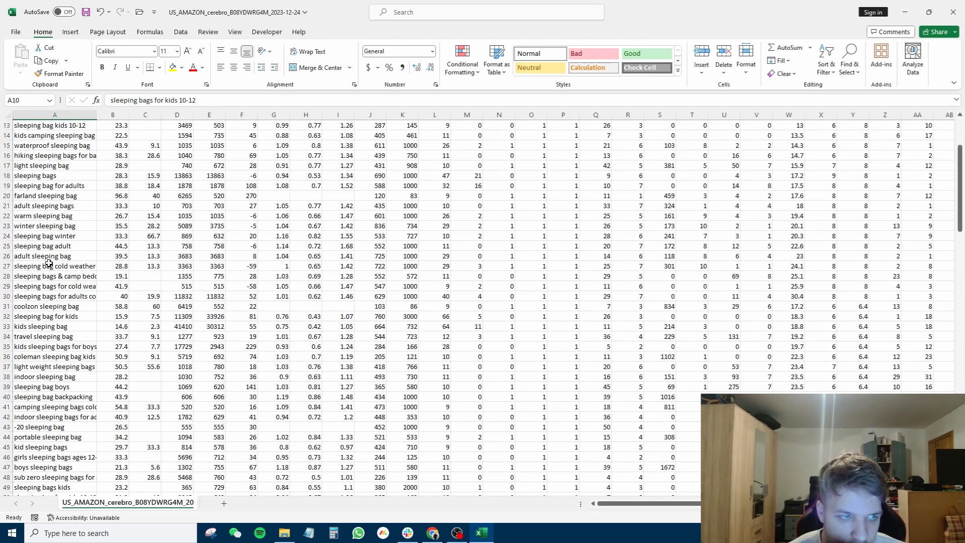
pyautogui.scroll(-5, 38, 214)
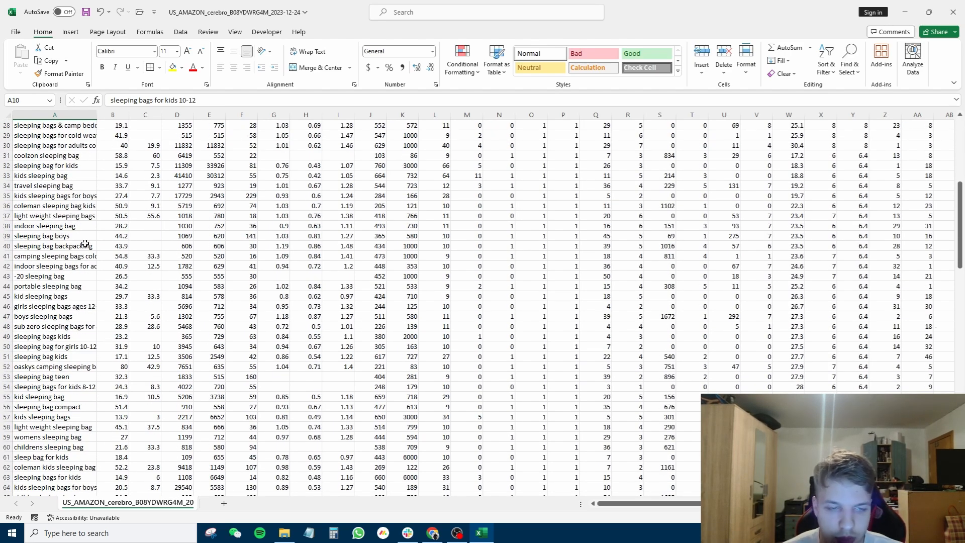
pyautogui.scroll(-4, 76, 257)
pyautogui.scroll(-5, 46, 265)
pyautogui.scroll(-1, 43, 274)
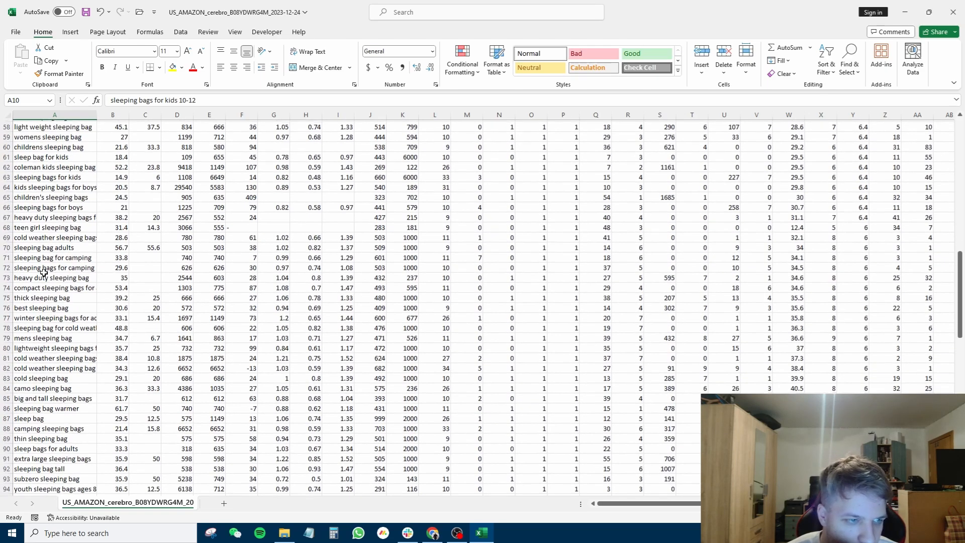
pyautogui.scroll(8, 42, 301)
pyautogui.scroll(3, 43, 308)
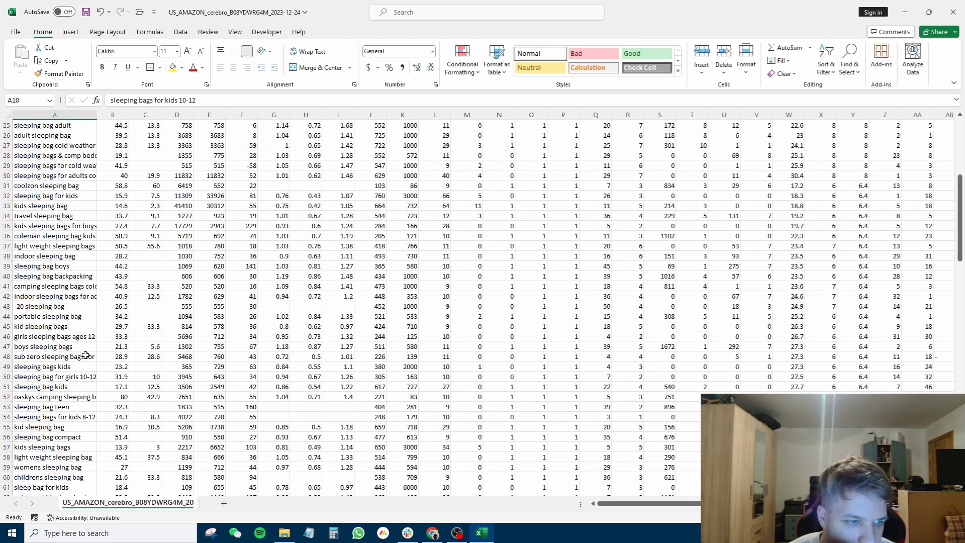
pyautogui.click(74, 337)
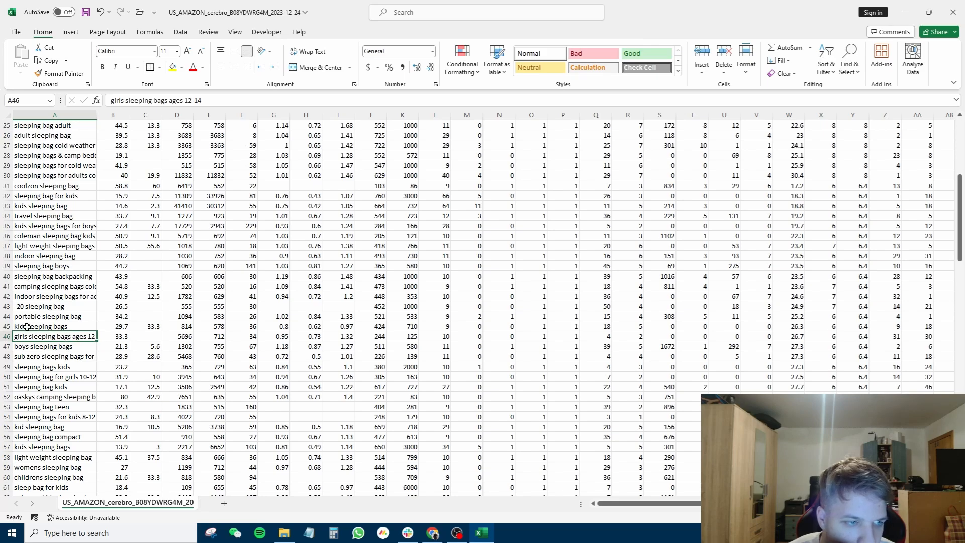
pyautogui.click(34, 296)
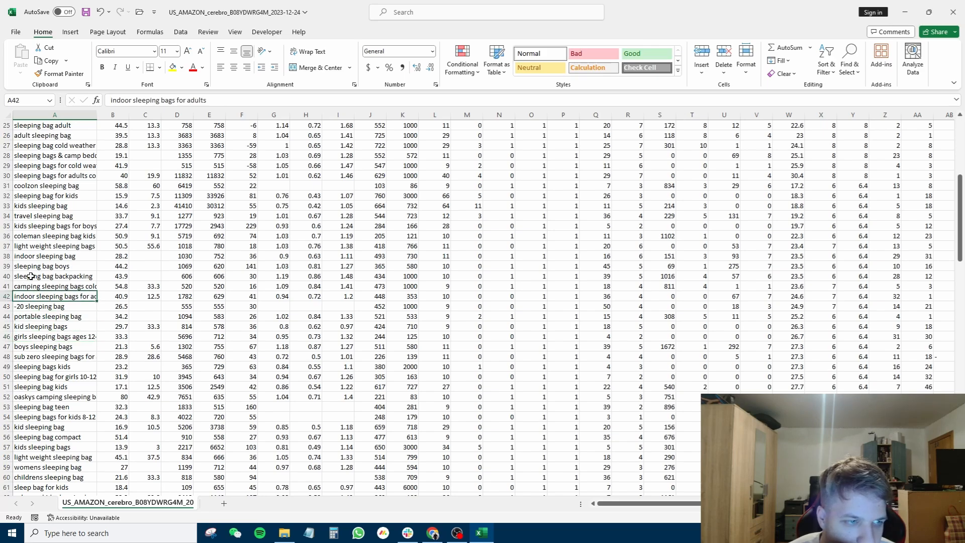
pyautogui.click(32, 246)
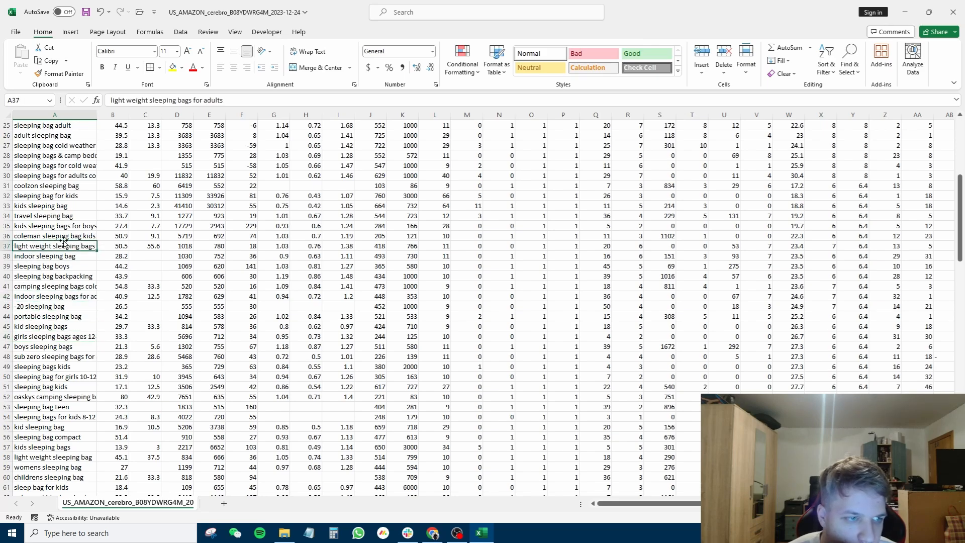
# Step: Fit column A's width to the keyword phrases and review the list down to its last filled row
pyautogui.scroll(5, 64, 243)
pyautogui.doubleClick(97, 115)
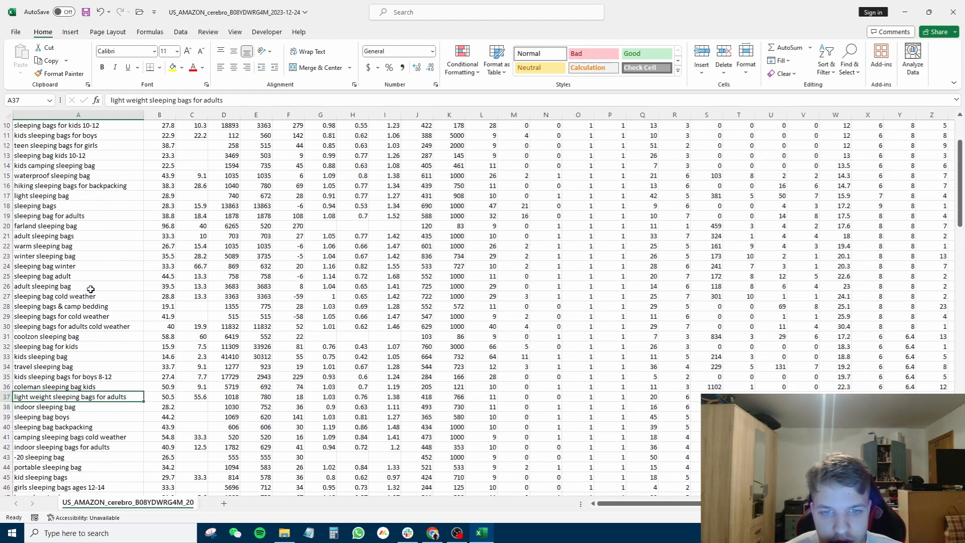
pyautogui.scroll(1, 90, 289)
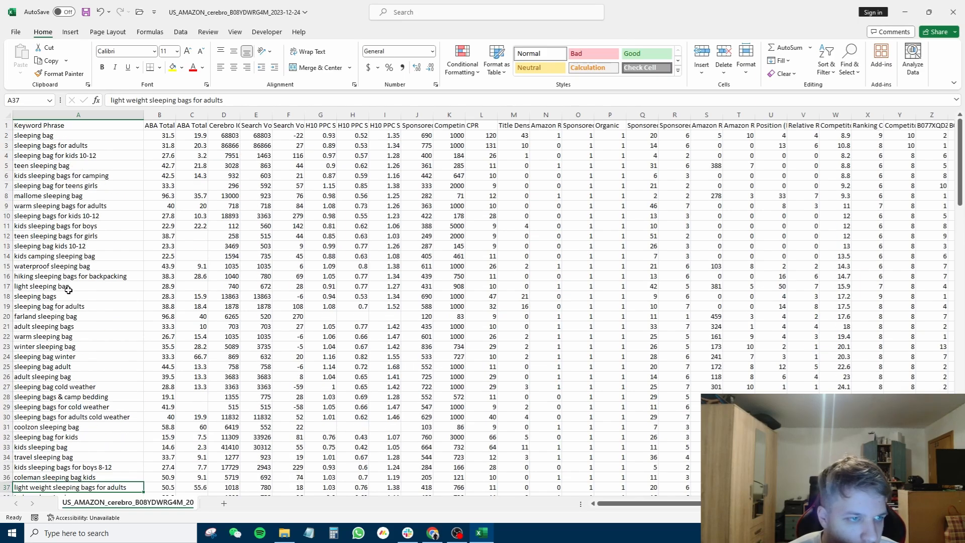
pyautogui.scroll(-14, 68, 294)
pyautogui.scroll(-20, 64, 296)
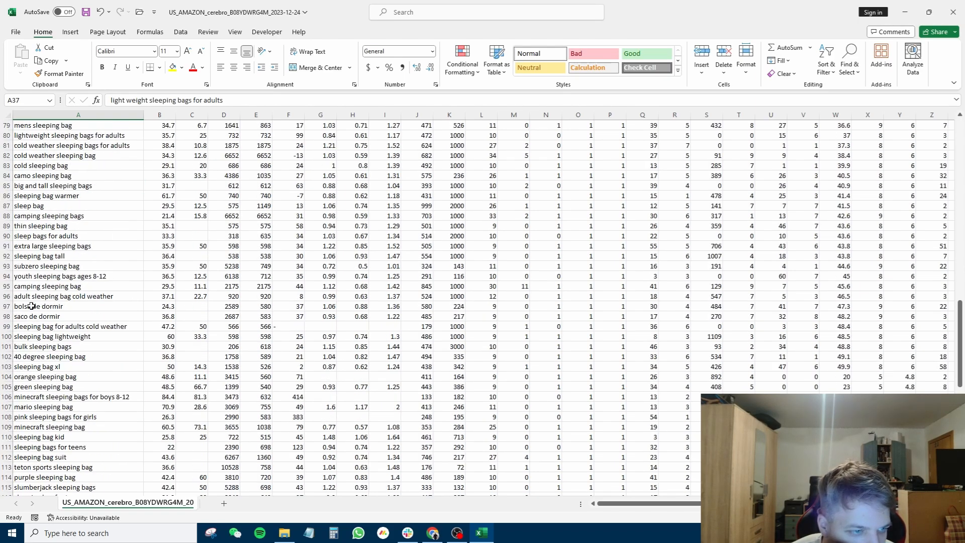
pyautogui.scroll(-6, 47, 321)
pyautogui.click(59, 387)
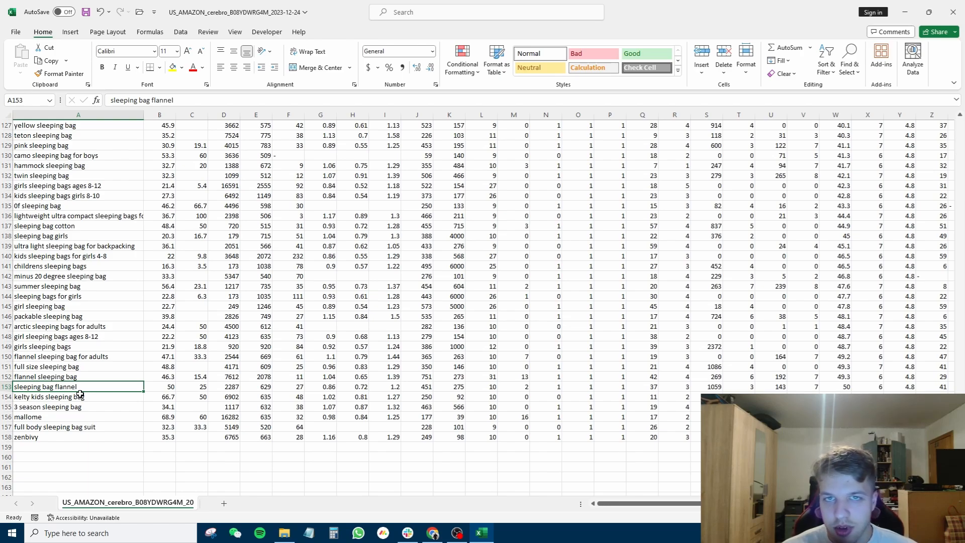
pyautogui.click(50, 407)
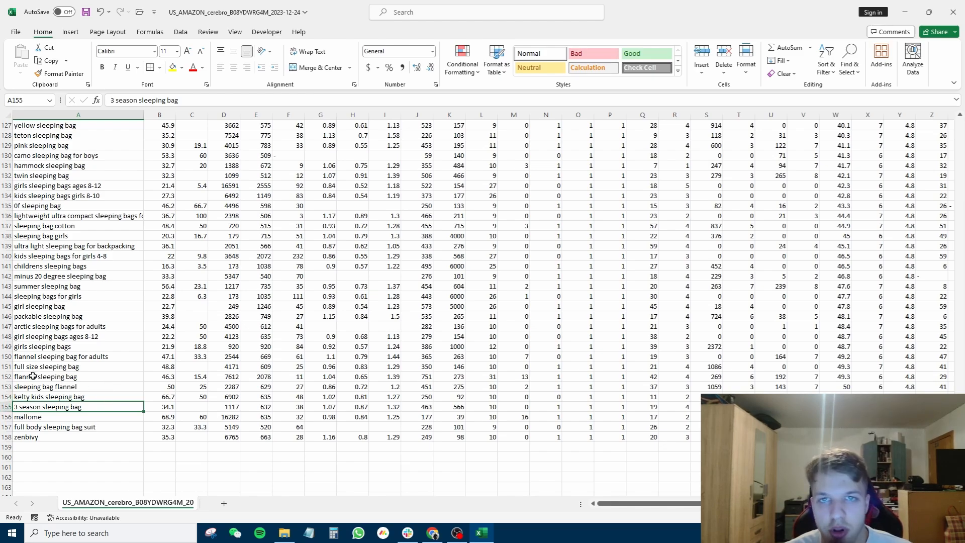
# Step: Select the keyword phrases in column A from the last filled row upward, ending at cell A2
pyautogui.moveTo(25, 437); pyautogui.dragTo(70, 126)
pyautogui.scroll(11, 82, 318)
pyautogui.click(87, 168)
pyautogui.hotkey('ctrl', 'shift', 'Up')
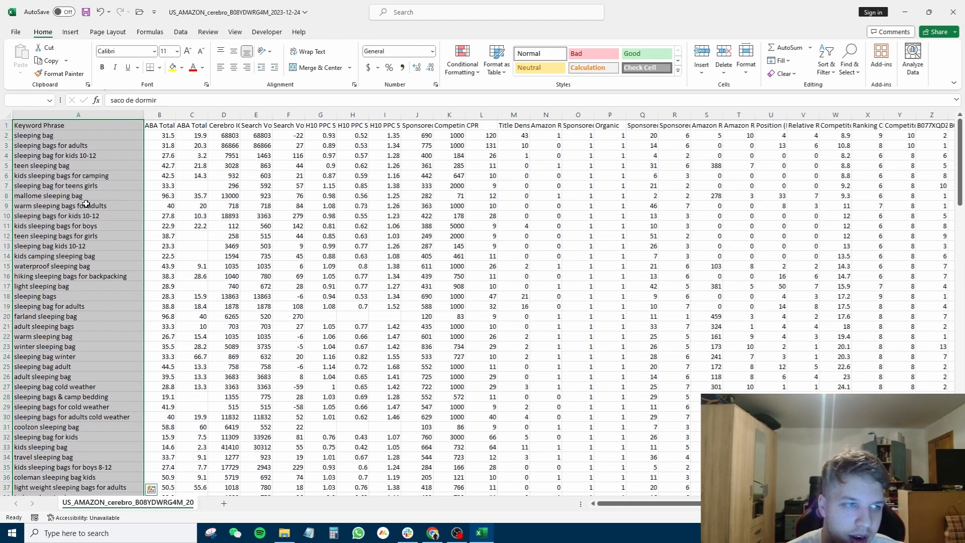
pyautogui.click(47, 135)
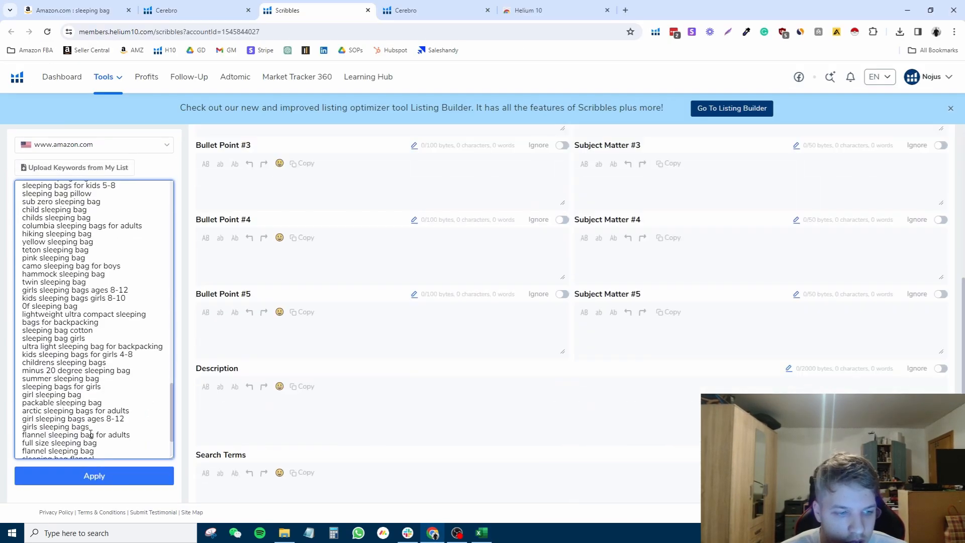
# Step: Switch back to Scribbles in the browser and apply the pasted phrases to build its word and phrase lists
pyautogui.click(94, 476)
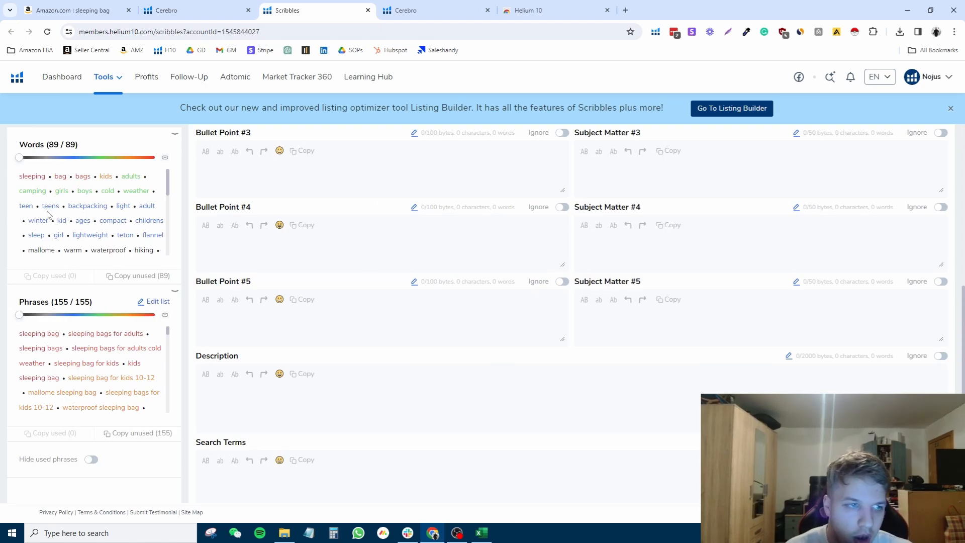
pyautogui.scroll(3, 40, 201)
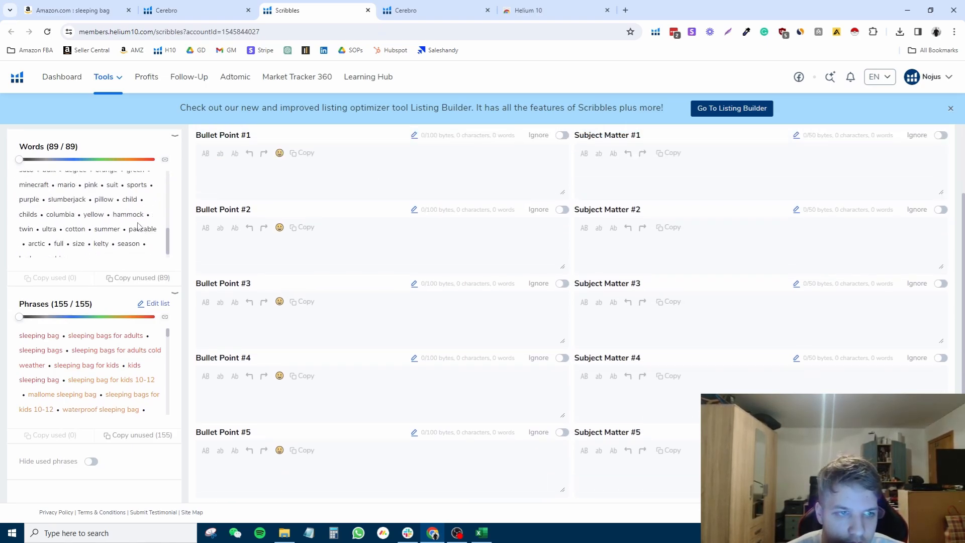
pyautogui.scroll(2, 233, 219)
# Step: Start the listing title with the keyword phrase "Sleeping Bags"
pyautogui.click(235, 200)
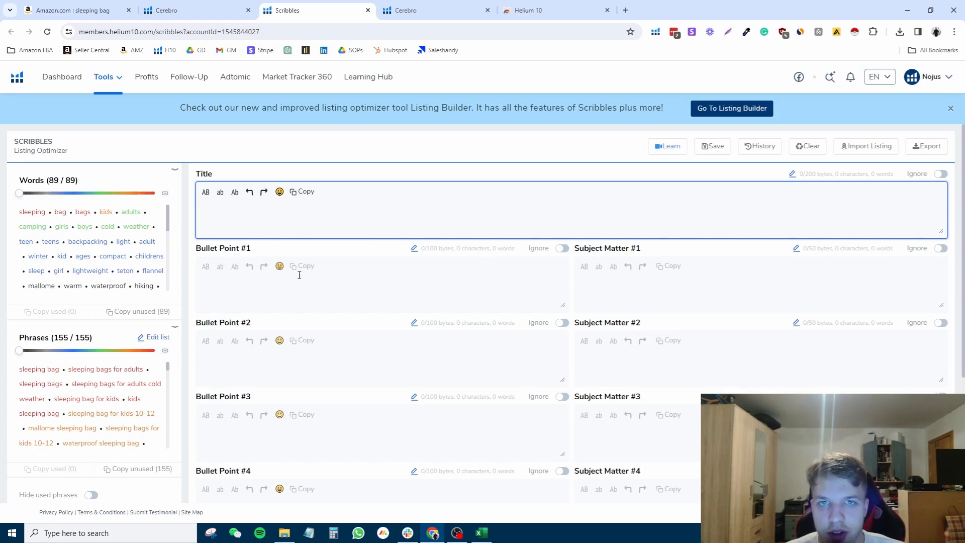
pyautogui.click(26, 216)
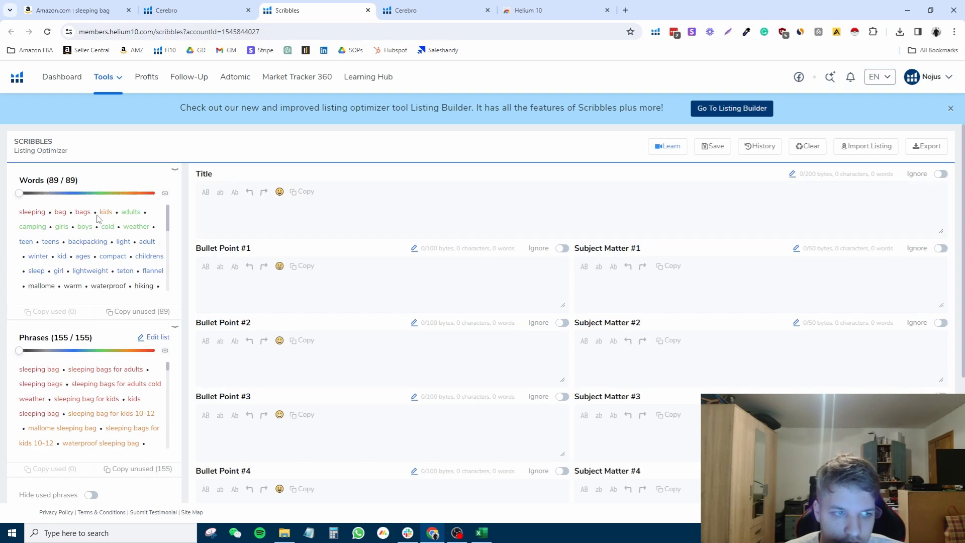
pyautogui.click(209, 219)
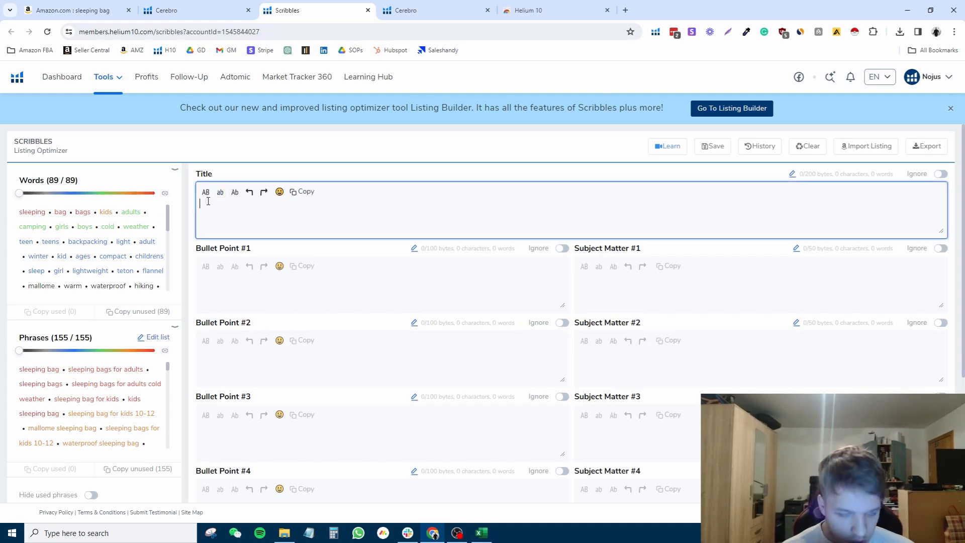
pyautogui.write('Sleep')
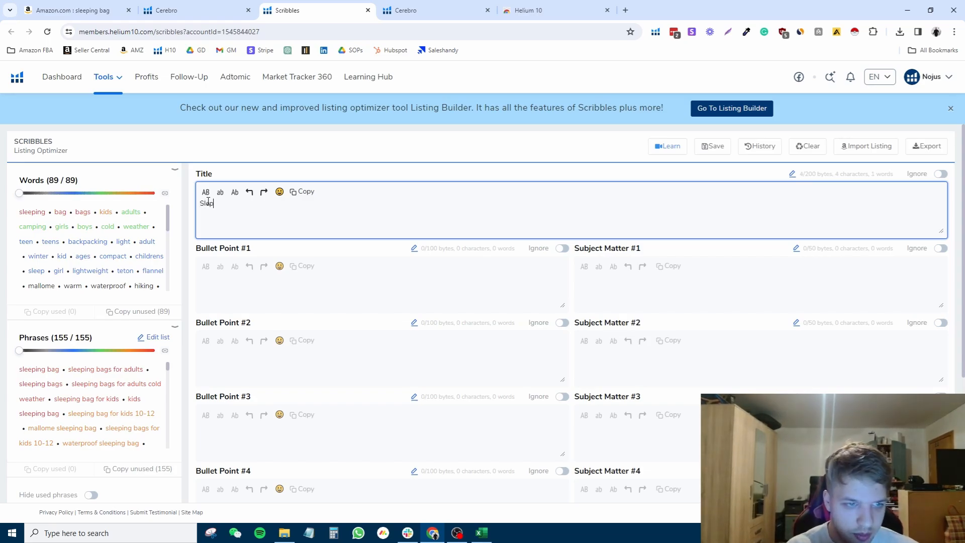
pyautogui.write('ing')
pyautogui.press('BackSpace')
pyautogui.press('BackSpace')
pyautogui.press('BackSpace')
pyautogui.press('BackSpace')
pyautogui.write('eping Bag')
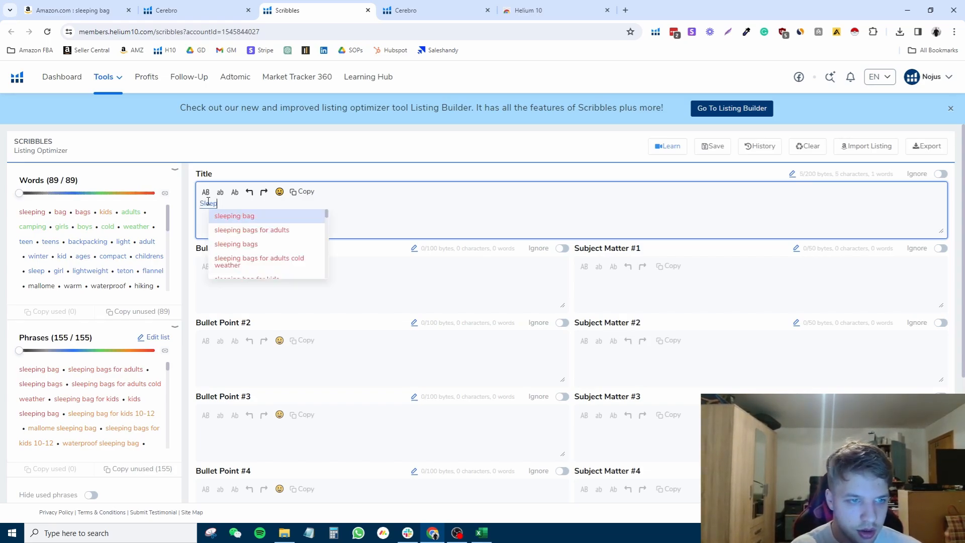
pyautogui.write('s')
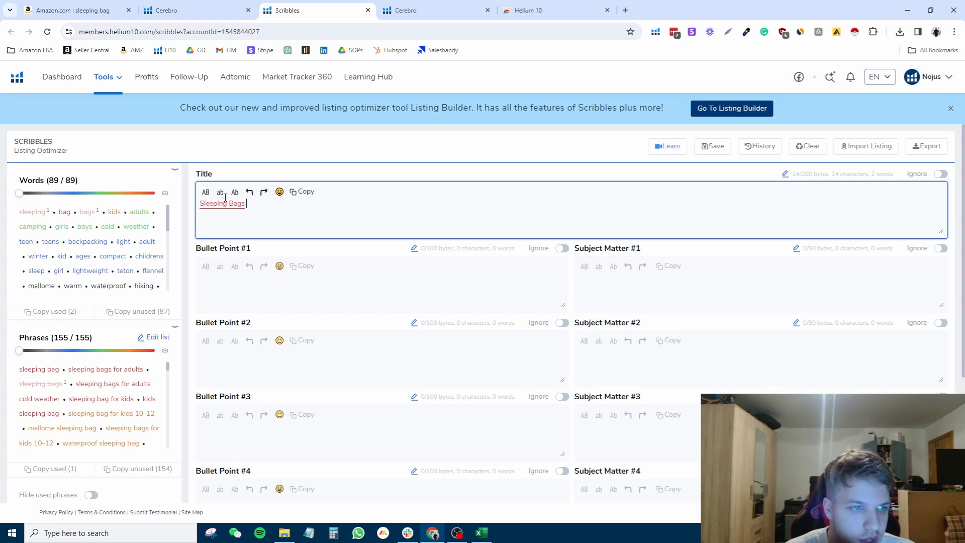
# Step: Extend the title with "For Kids & Adults" and put "Camping" in front of it
pyautogui.write('For Kids')
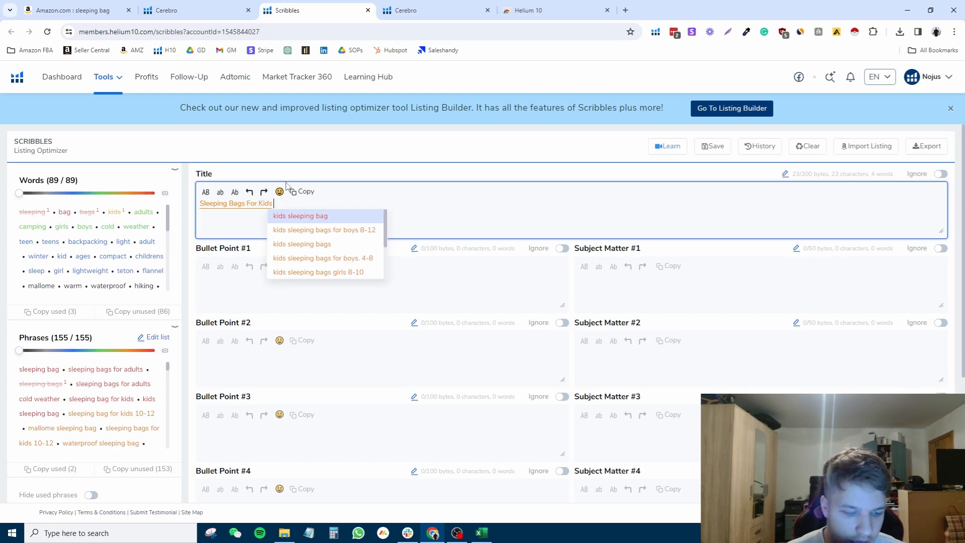
pyautogui.write(' & Adults')
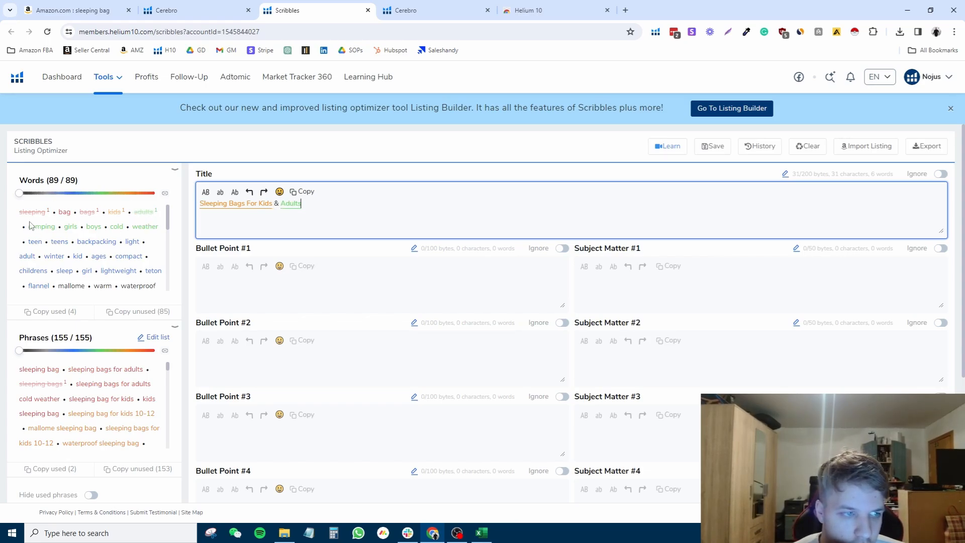
pyautogui.click(200, 205)
pyautogui.write('Camping')
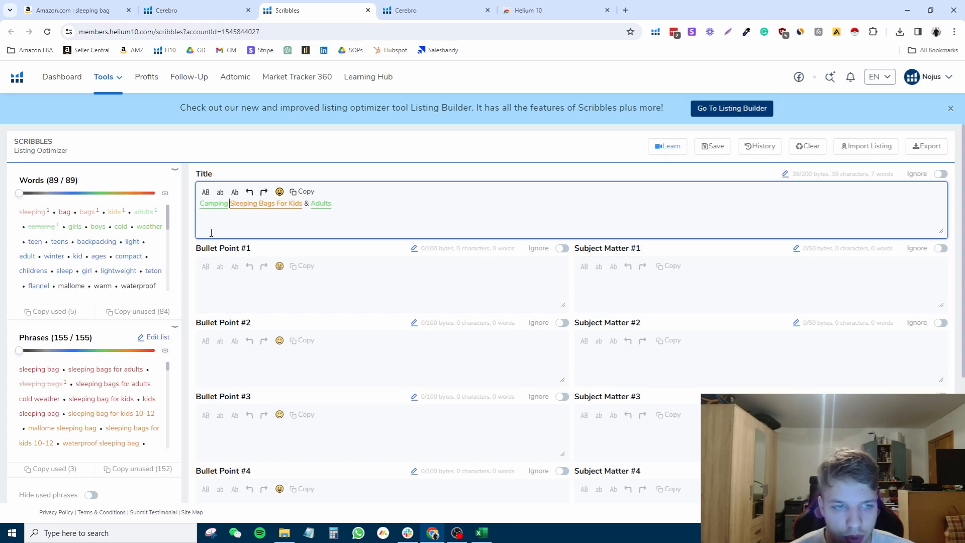
# Step: Reword the end of the listing title from "Kids & Adults" to "Adults & Kids"
pyautogui.scroll(-1, 62, 281)
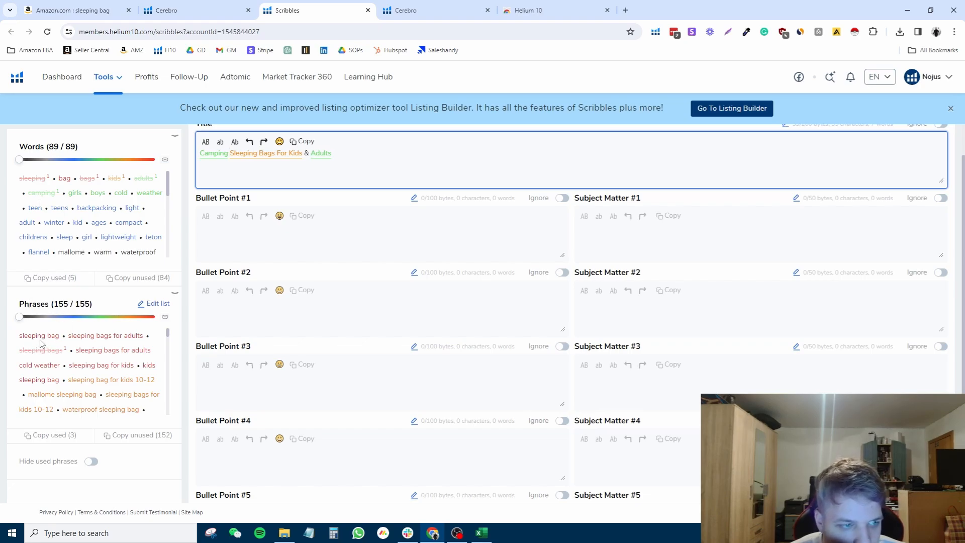
pyautogui.scroll(1, 92, 354)
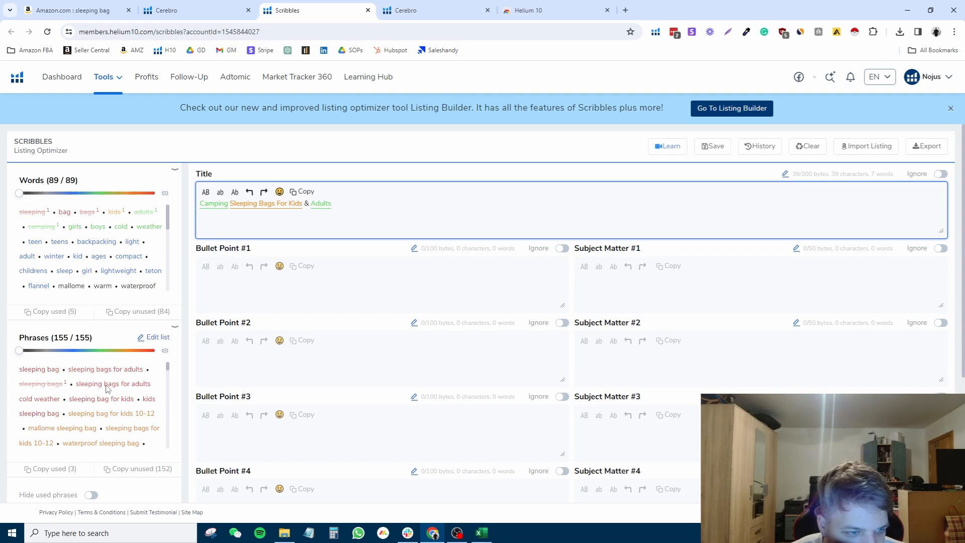
pyautogui.moveTo(346, 204); pyautogui.dragTo(289, 204)
pyautogui.press('BackSpace')
pyautogui.write('Adults &')
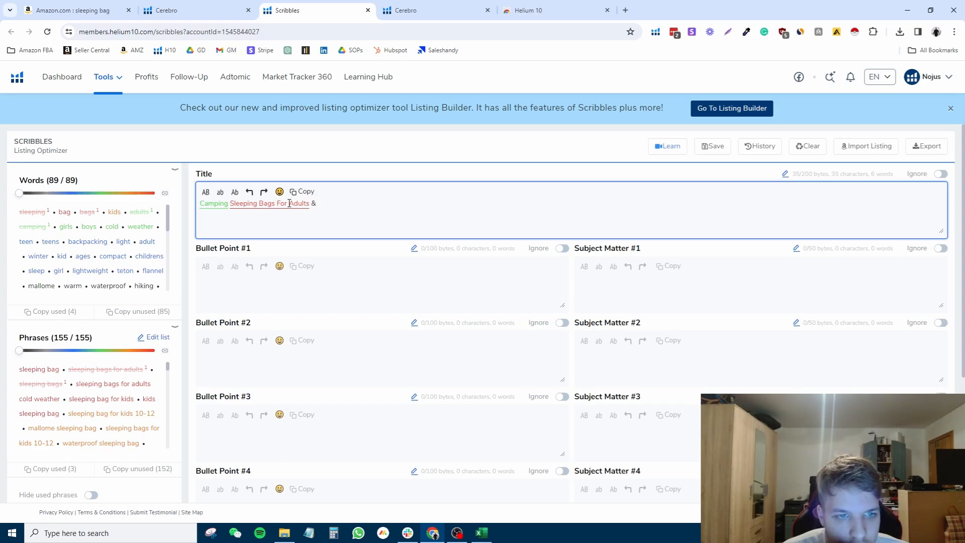
pyautogui.write('Kids')
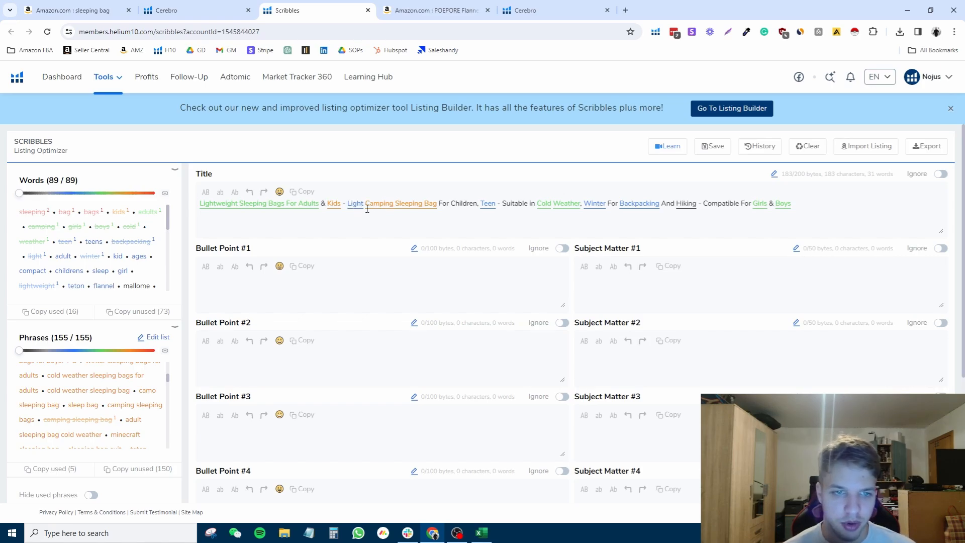
# Step: Examine the title segment by segment, from "Light Camping Sleeping Bag" through "Compatible For Girls & Boys"
pyautogui.moveTo(363, 204); pyautogui.dragTo(348, 204)
pyautogui.click(348, 204)
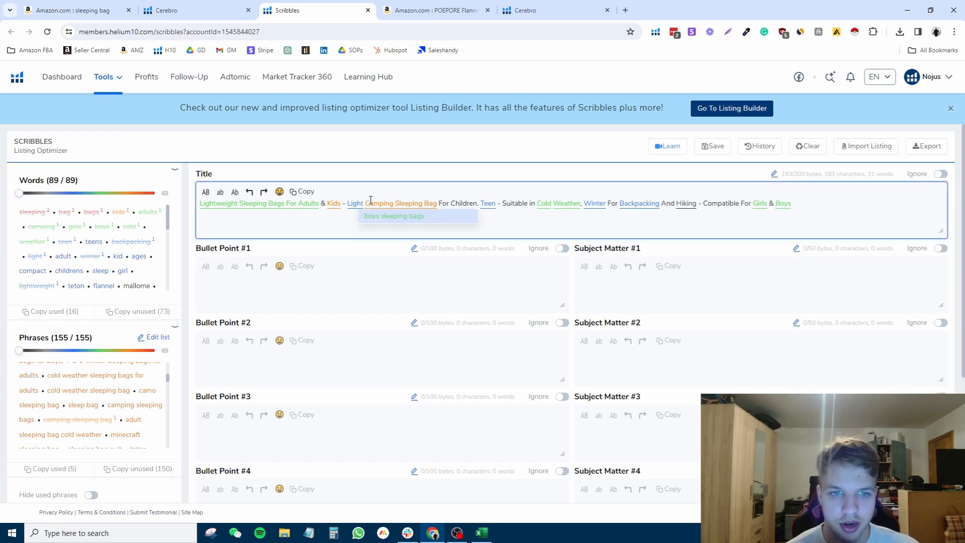
pyautogui.moveTo(437, 204); pyautogui.dragTo(367, 204)
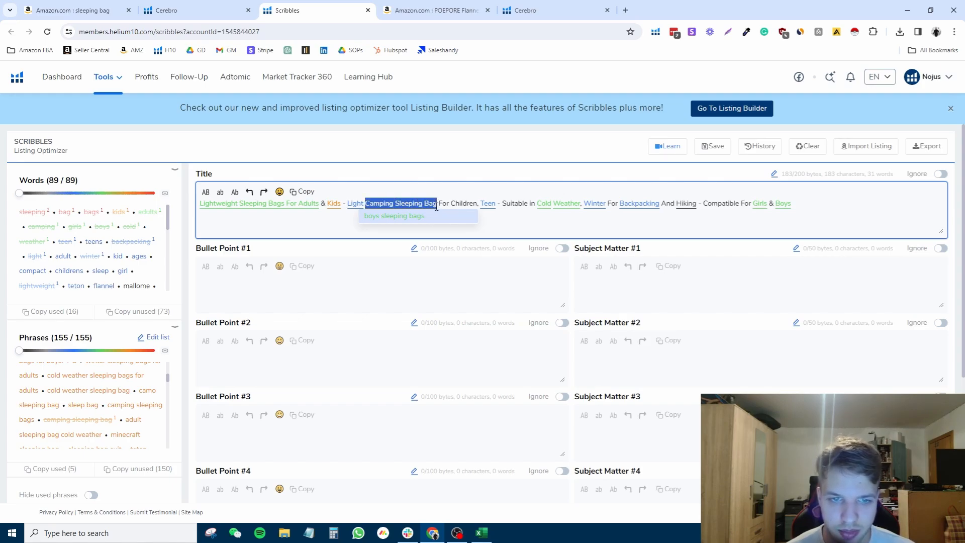
pyautogui.click(414, 204)
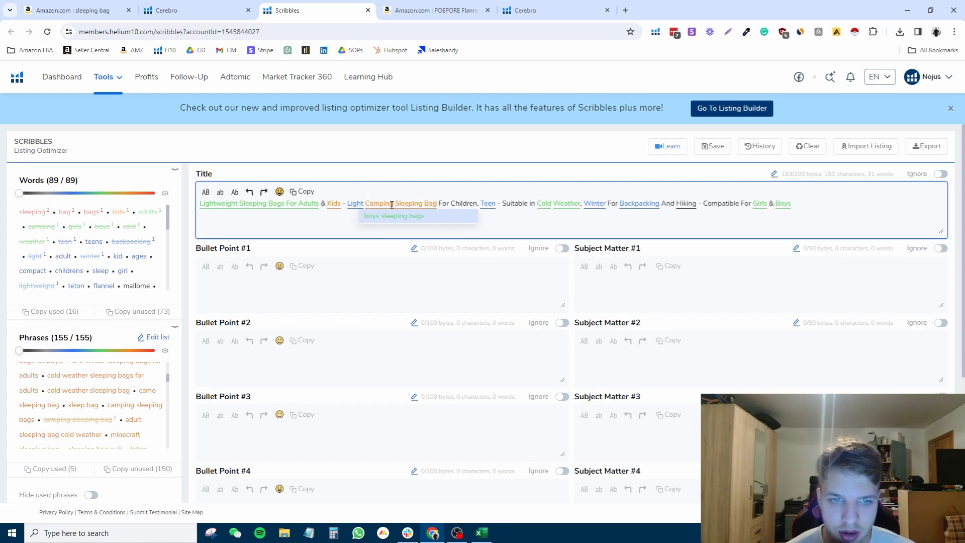
pyautogui.moveTo(391, 205); pyautogui.dragTo(479, 204)
pyautogui.click(383, 202)
pyautogui.click(482, 207)
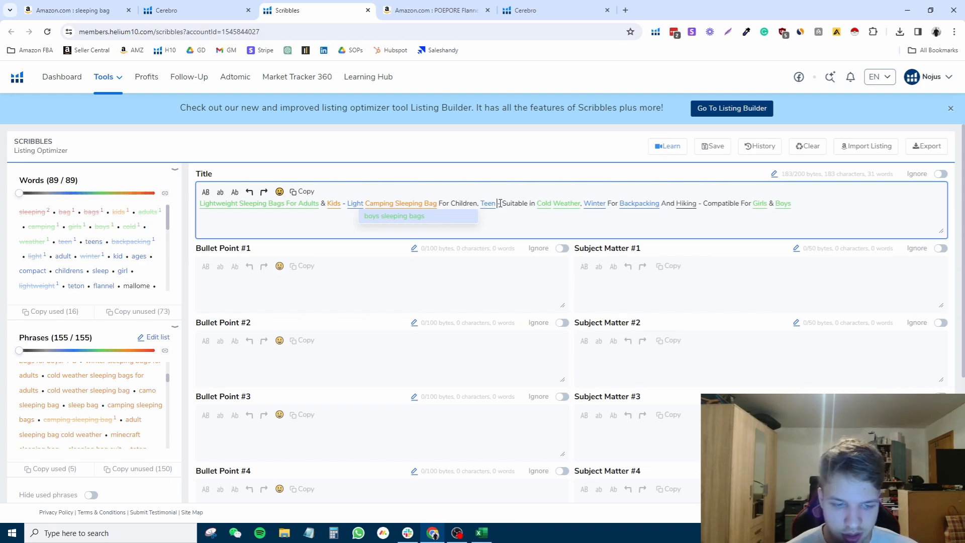
pyautogui.moveTo(502, 204); pyautogui.dragTo(834, 209)
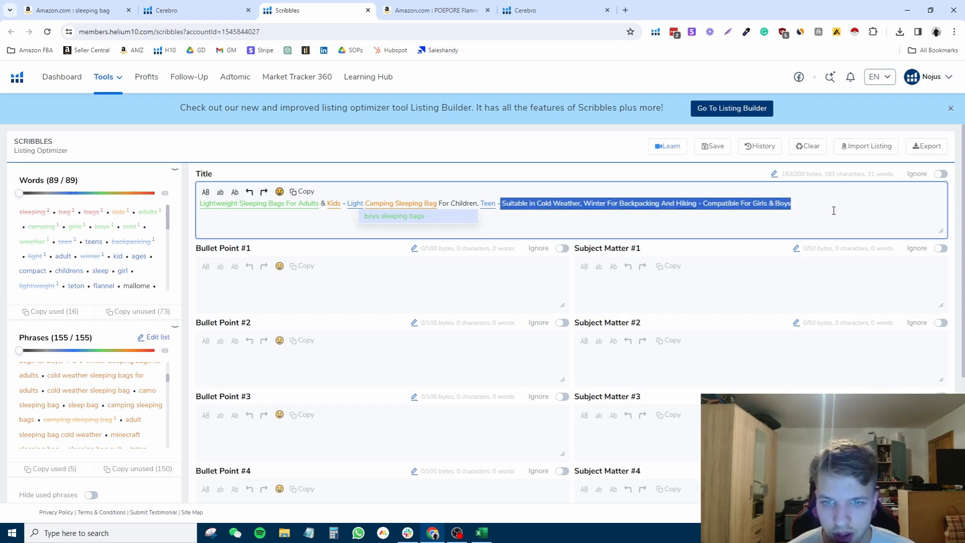
pyautogui.click(504, 208)
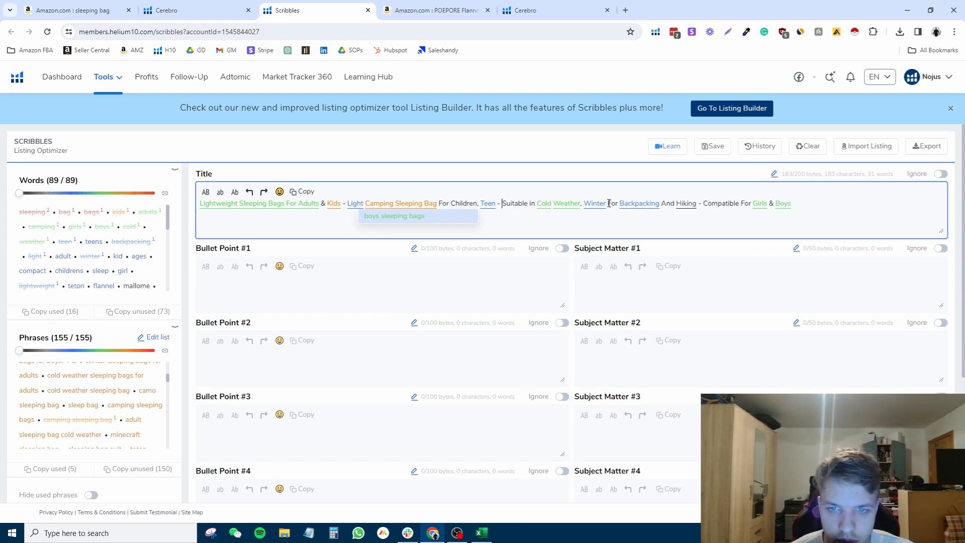
# Step: Look through the Words list to compare the keywords used in the title with the unused ones
pyautogui.scroll(-2, 95, 262)
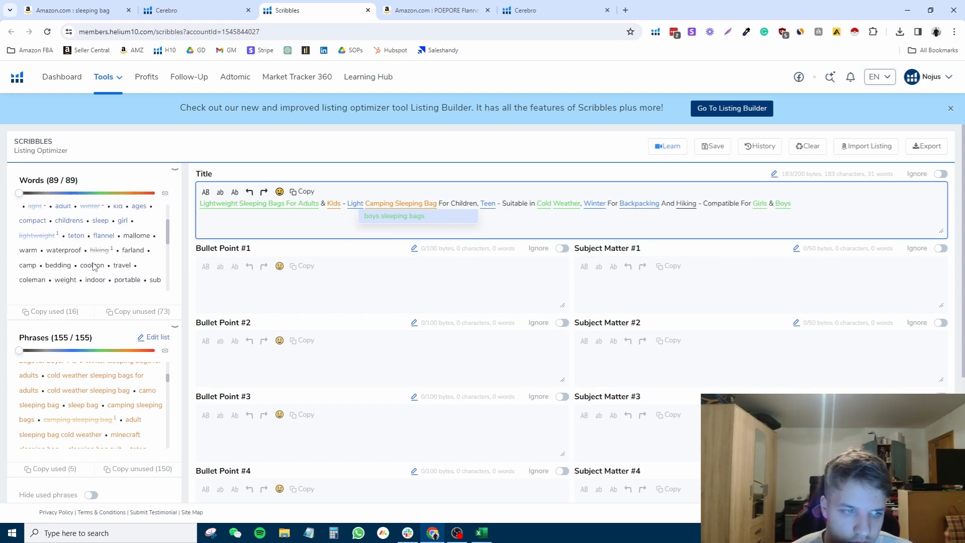
pyautogui.scroll(3, 95, 261)
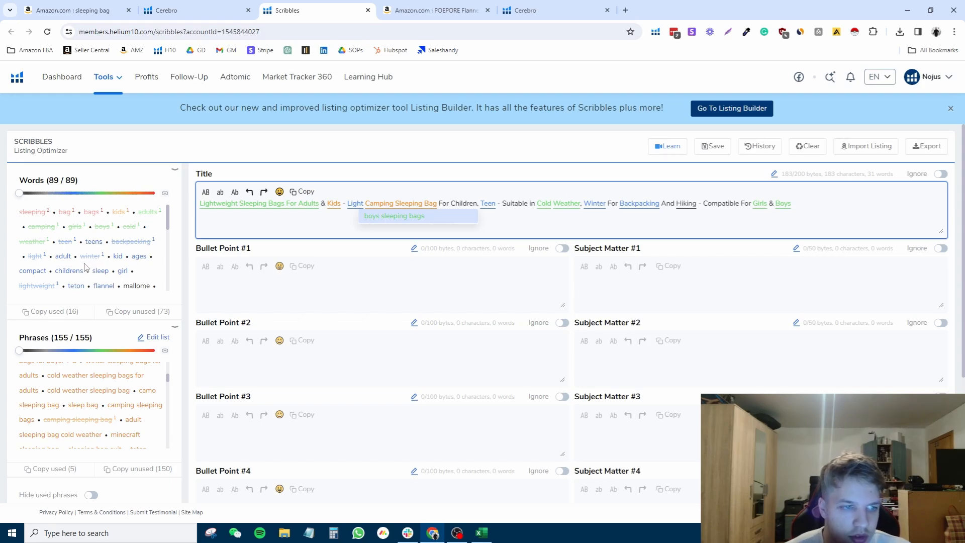
pyautogui.scroll(-2, 77, 241)
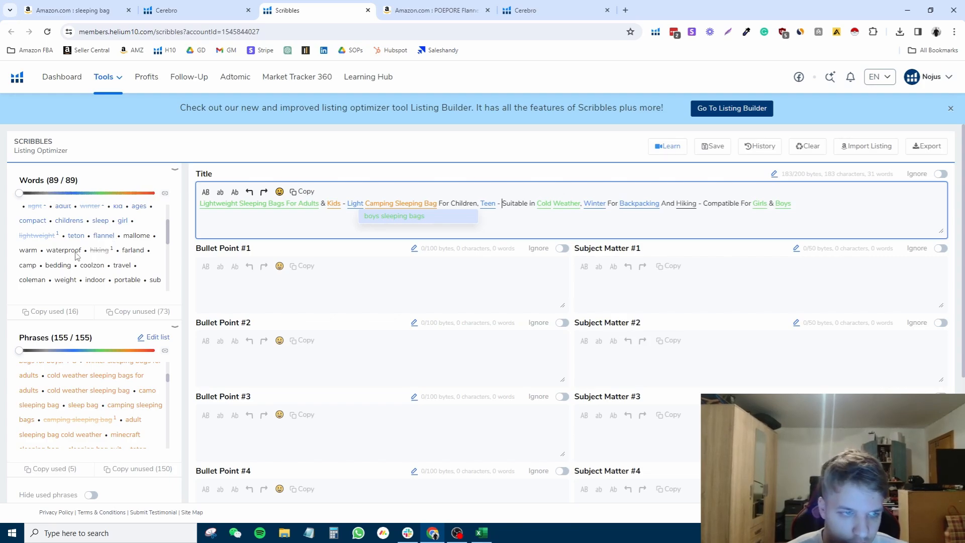
pyautogui.scroll(1, 94, 283)
pyautogui.scroll(-1, 94, 283)
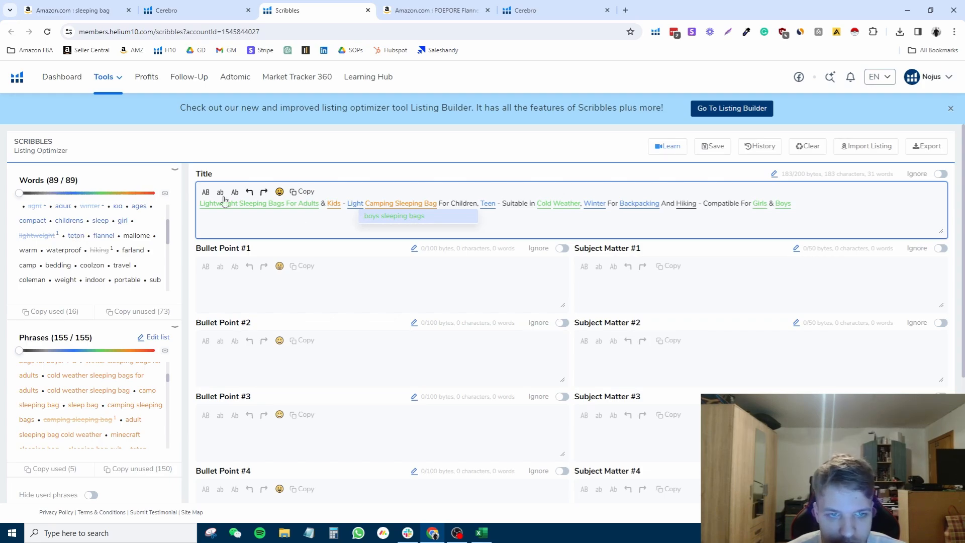
pyautogui.scroll(2, 109, 242)
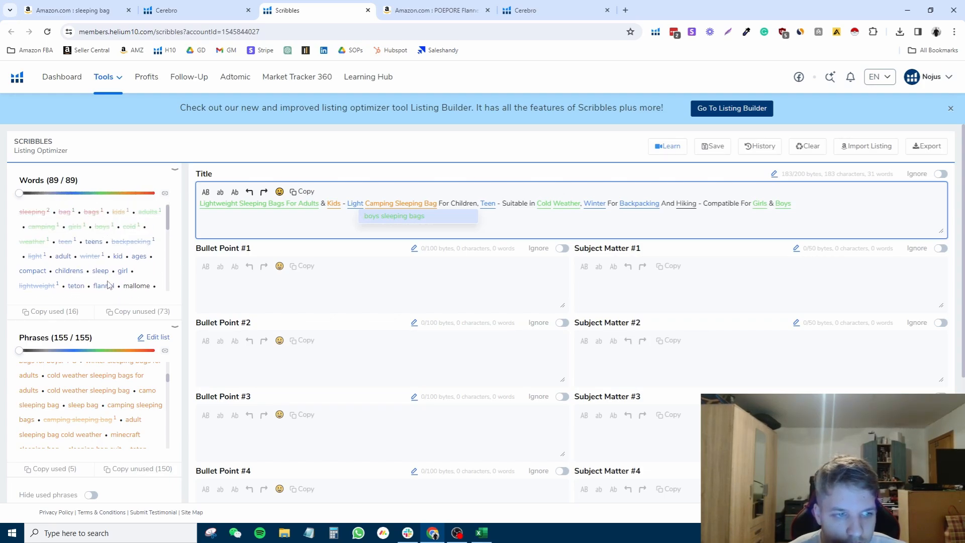
pyautogui.scroll(-1, 108, 285)
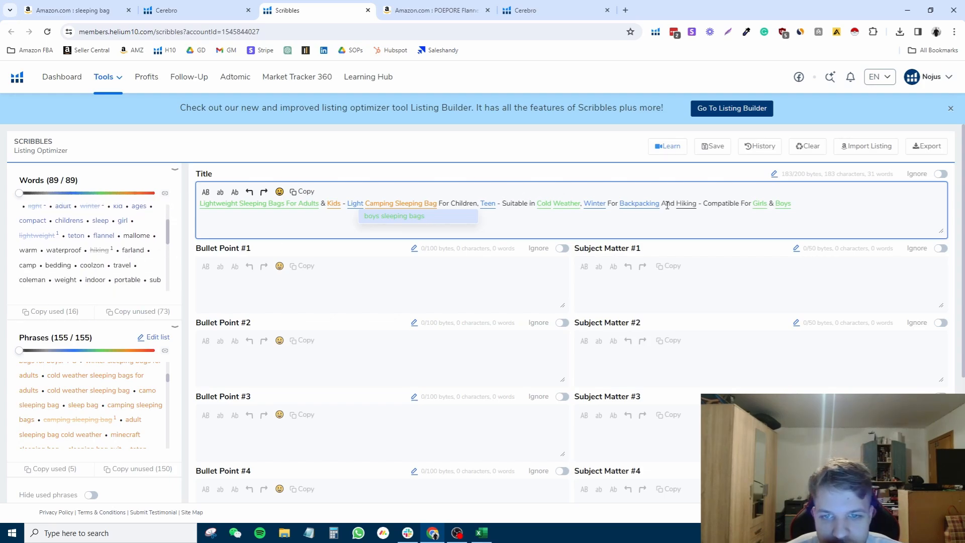
# Step: Review the empty bullet point, description and search terms fields along with the remaining words available for them
pyautogui.click(318, 295)
pyautogui.scroll(-2, 361, 277)
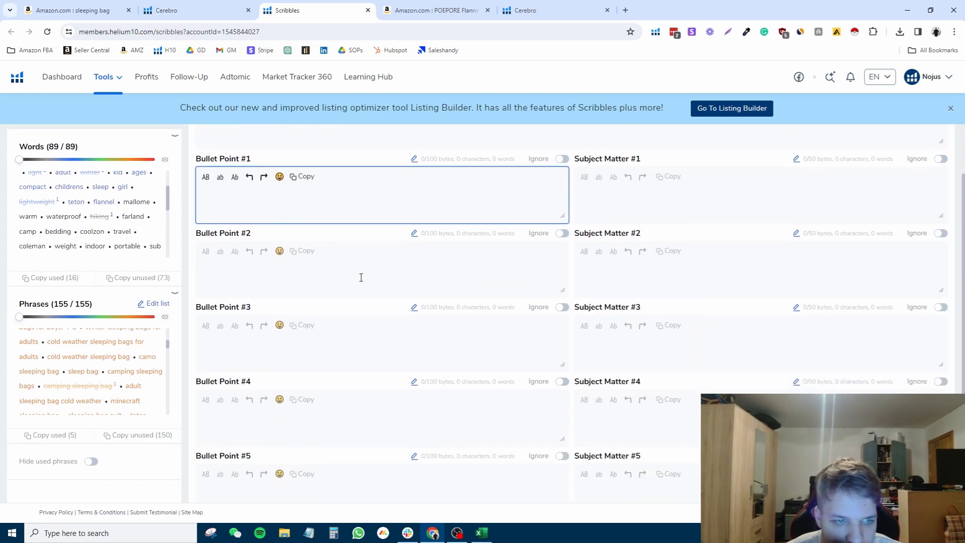
pyautogui.scroll(2, 61, 224)
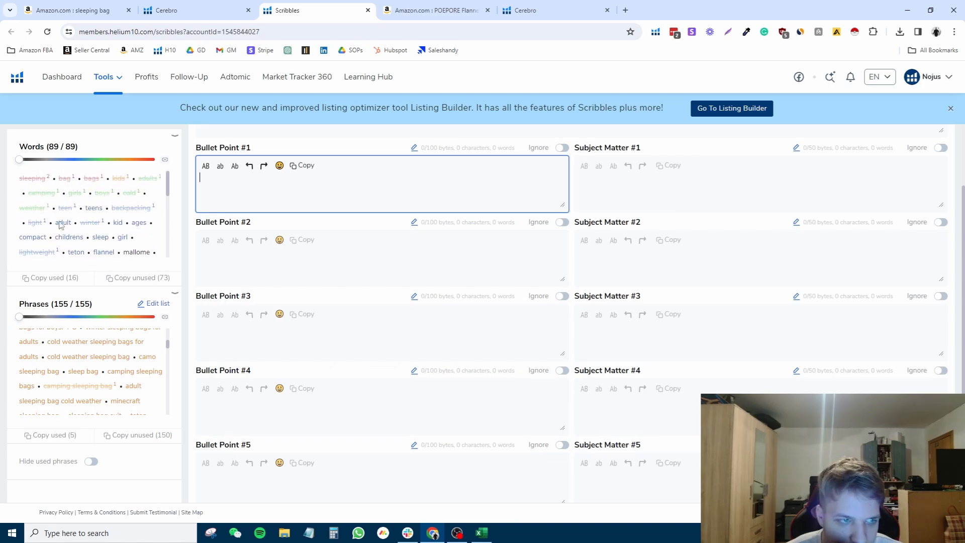
pyautogui.scroll(2, 225, 240)
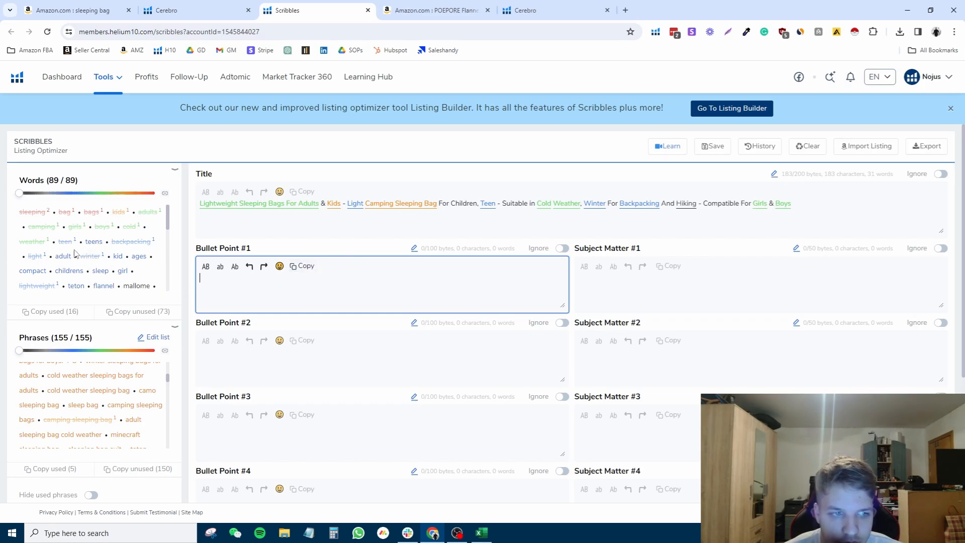
pyautogui.scroll(-3, 85, 254)
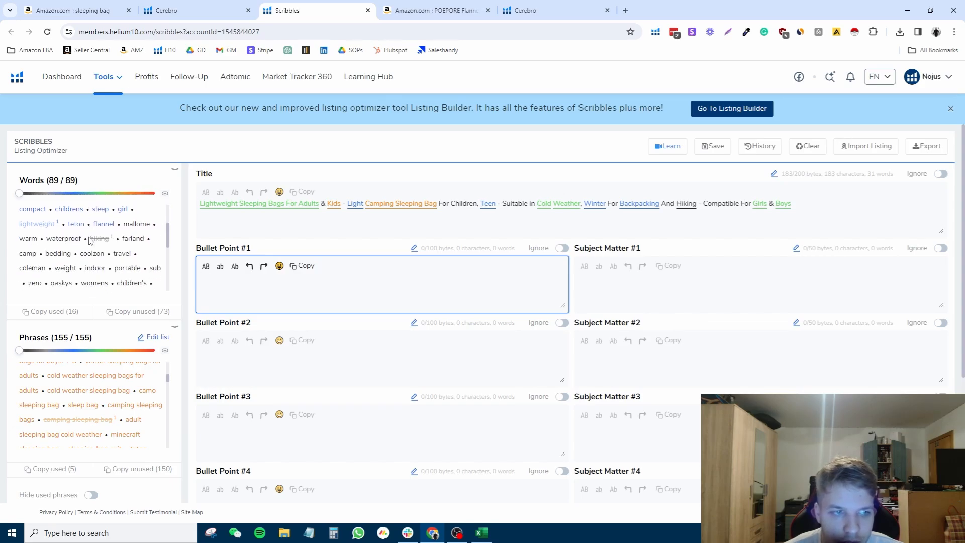
pyautogui.scroll(-2, 90, 243)
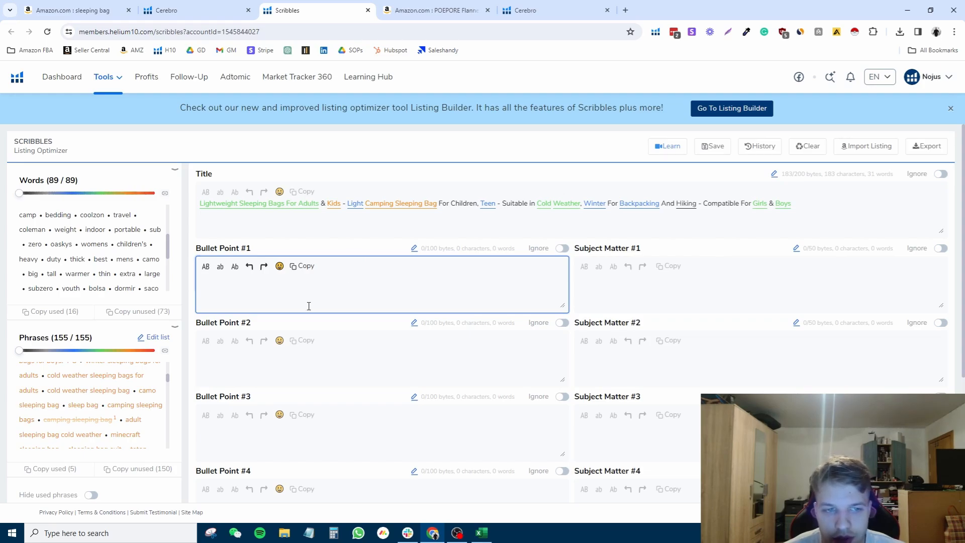
pyautogui.scroll(-5, 236, 320)
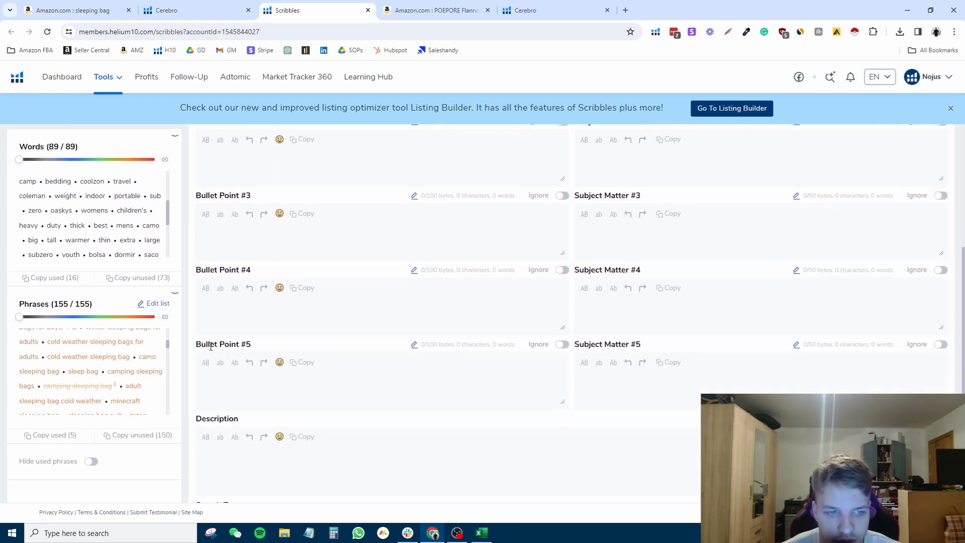
pyautogui.scroll(-1, 243, 478)
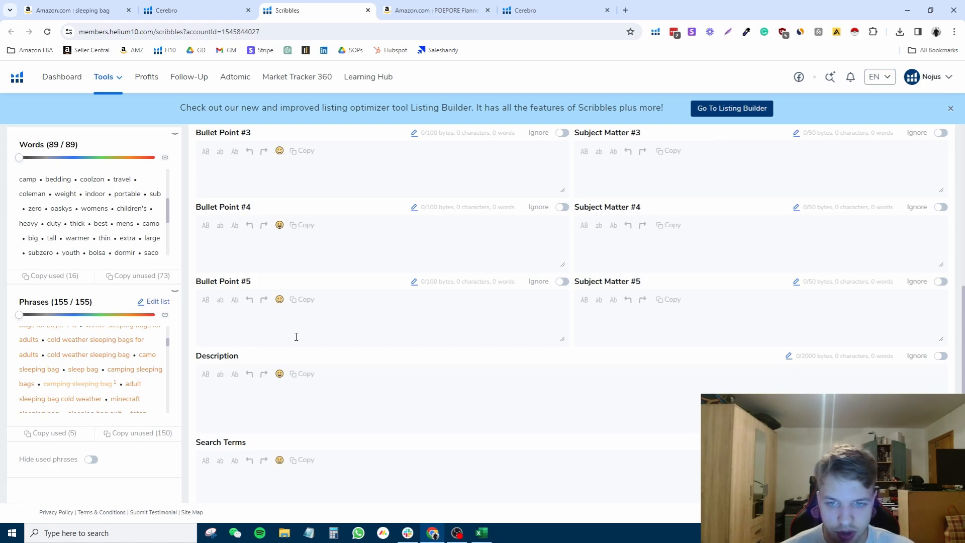
pyautogui.scroll(5, 235, 153)
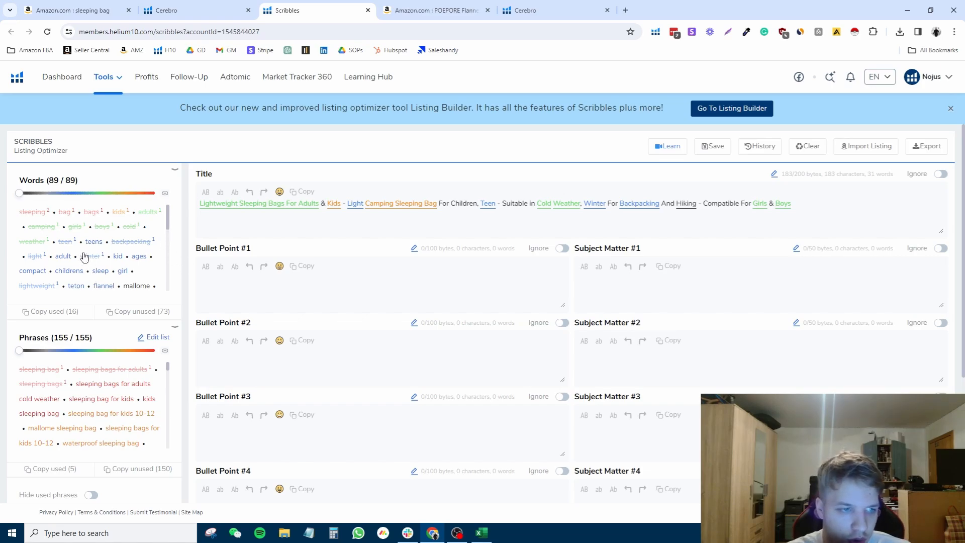
# Step: Open the phrases list for editing and look through its keyword phrases down to the end
pyautogui.scroll(-1, 85, 288)
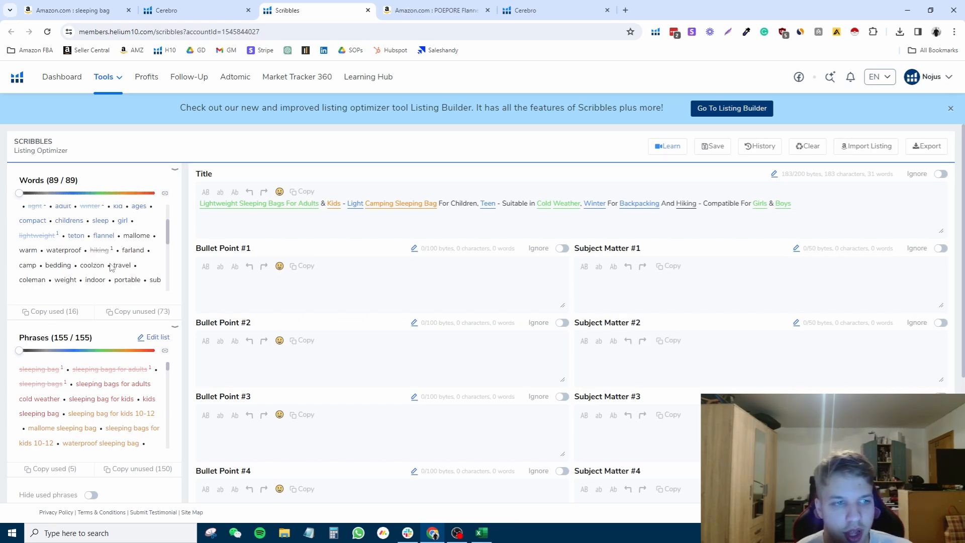
pyautogui.scroll(1, 110, 264)
pyautogui.scroll(-1, 113, 235)
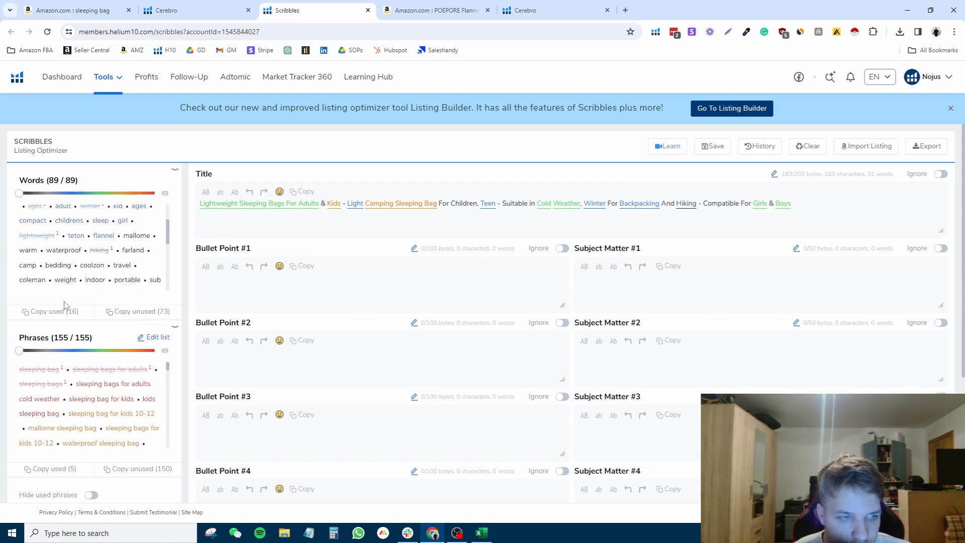
pyautogui.click(154, 339)
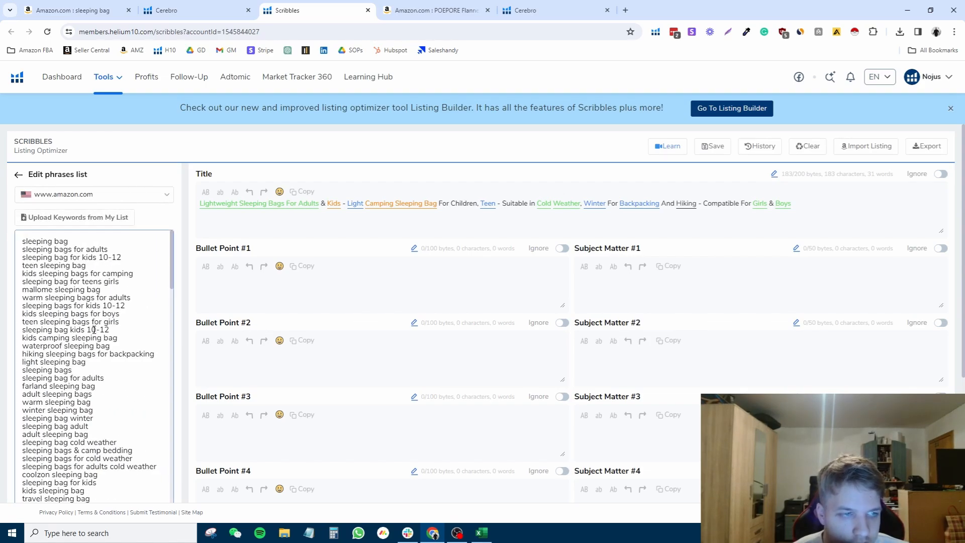
pyautogui.scroll(-15, 122, 353)
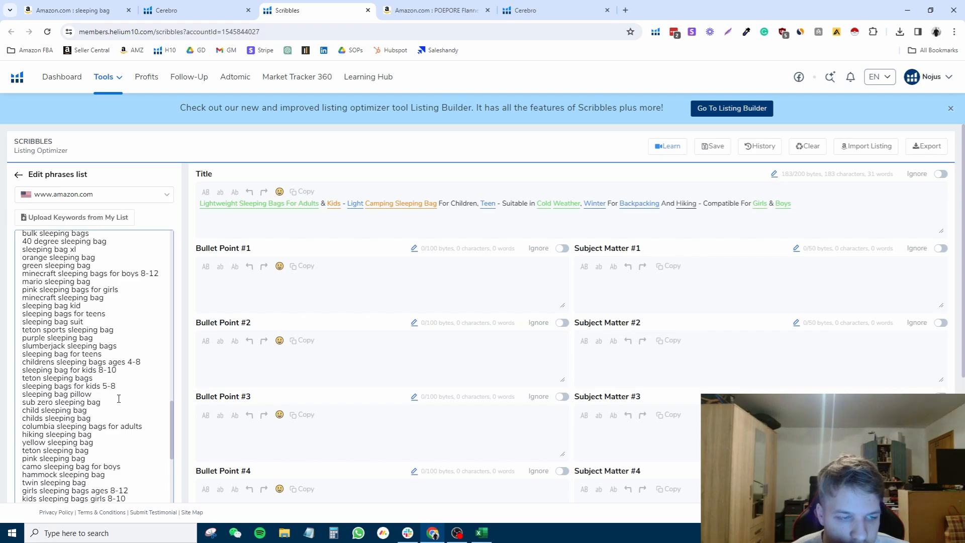
pyautogui.scroll(-4, 119, 399)
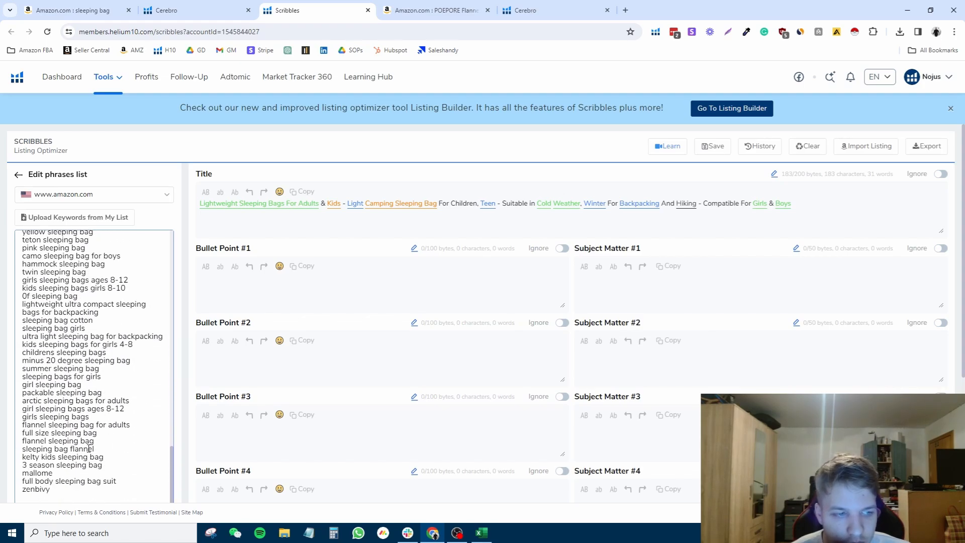
pyautogui.scroll(5, 83, 433)
pyautogui.scroll(-5, 120, 456)
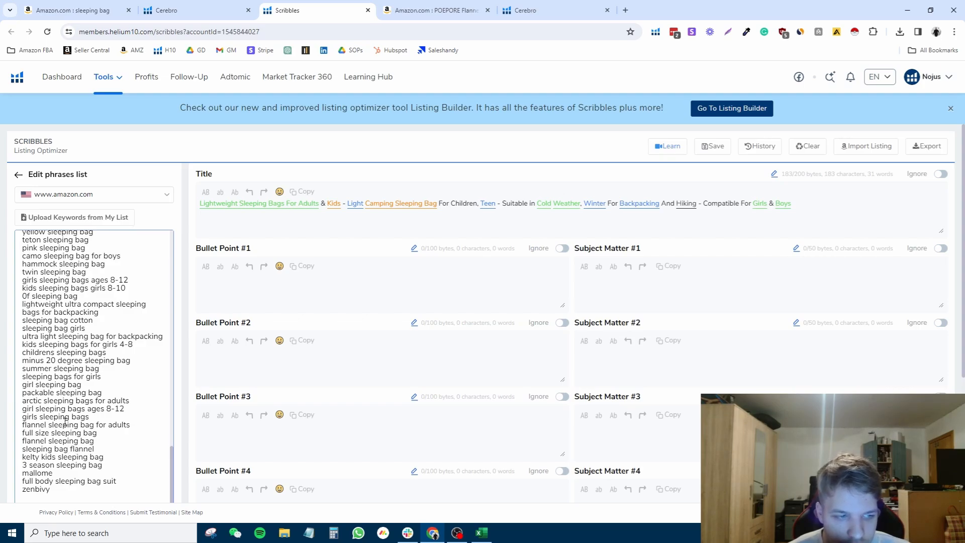
pyautogui.scroll(5, 87, 405)
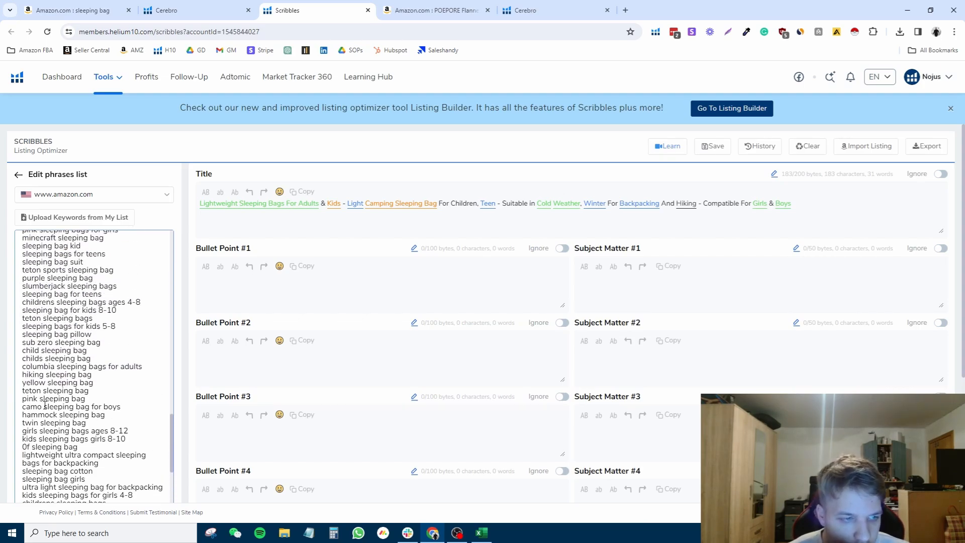
# Step: Try deleting "sleeping bag pillow" and "sub zero sleeping bag" from the phrases list, and undo the deletion
pyautogui.moveTo(102, 444); pyautogui.dragTo(21, 437)
pyautogui.press('BackSpace')
pyautogui.hotkey('ctrl', 'z')
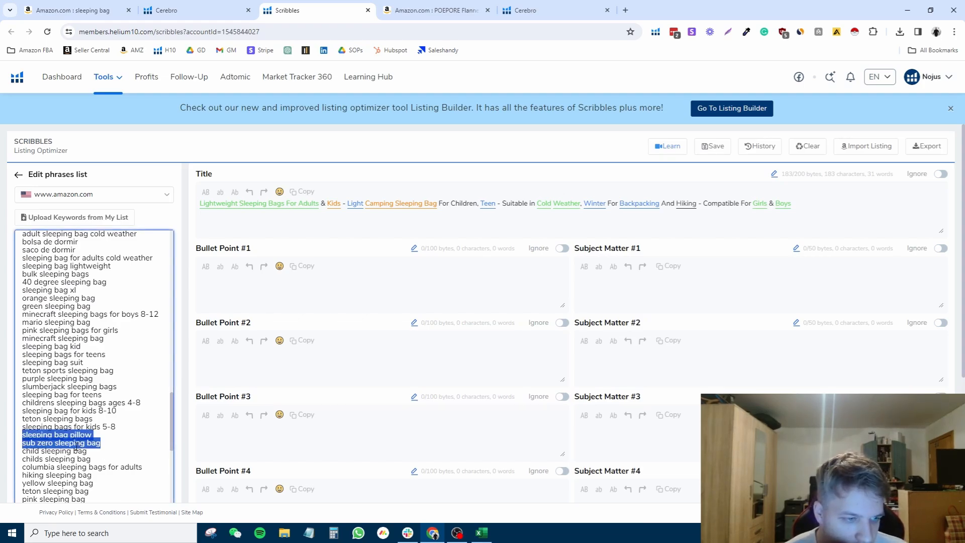
pyautogui.click(77, 446)
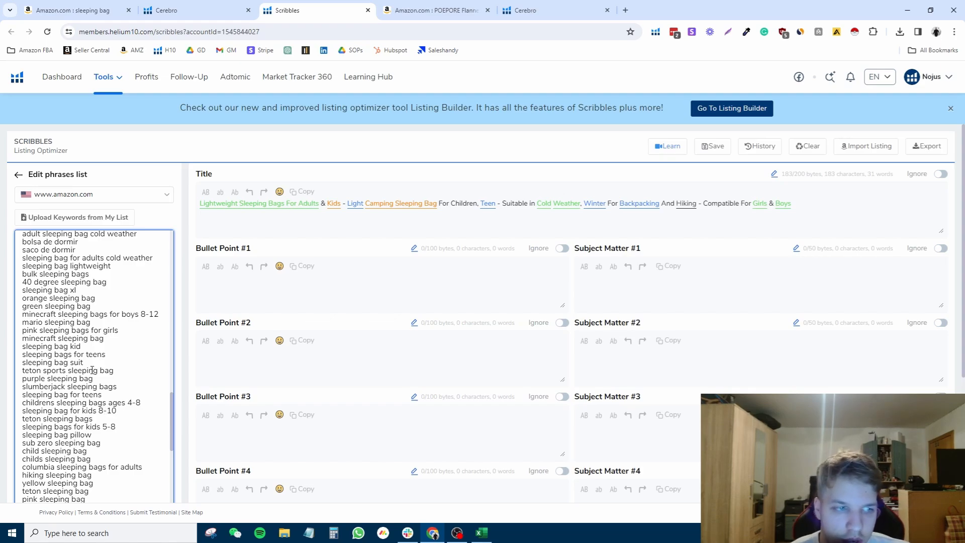
# Step: Delete the brand keywords "zenbivy" and "mallome" from the end of the phrases list
pyautogui.scroll(-2, 92, 370)
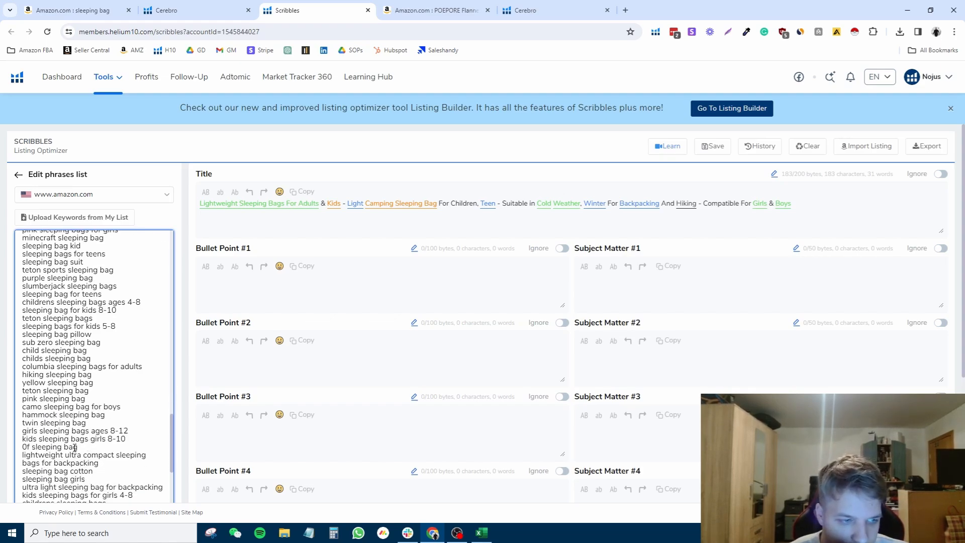
pyautogui.scroll(-1, 59, 430)
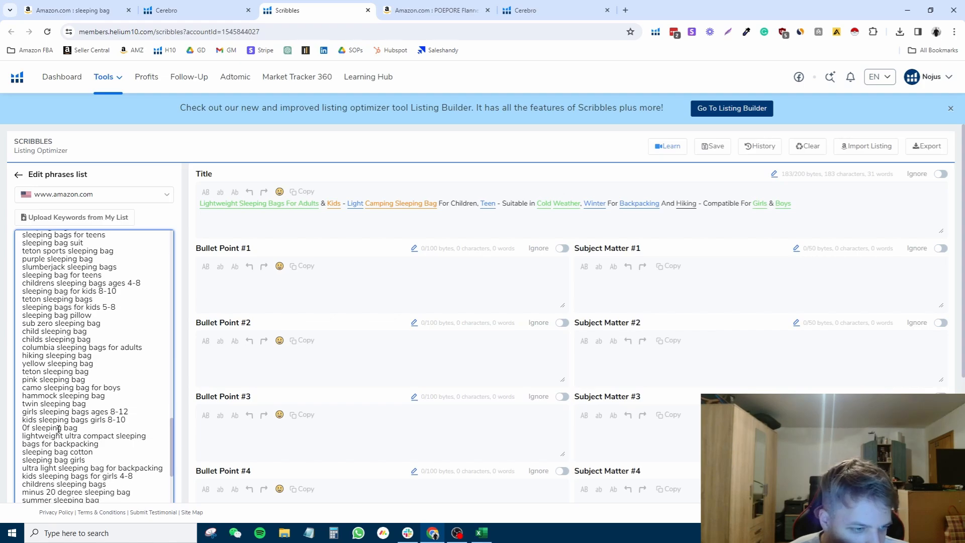
pyautogui.scroll(-5, 59, 430)
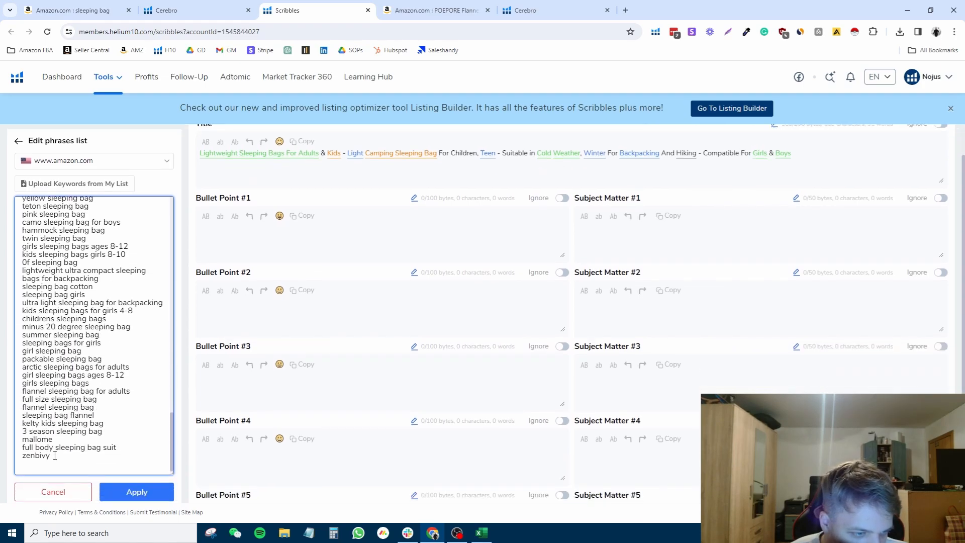
pyautogui.moveTo(55, 456); pyautogui.dragTo(25, 460)
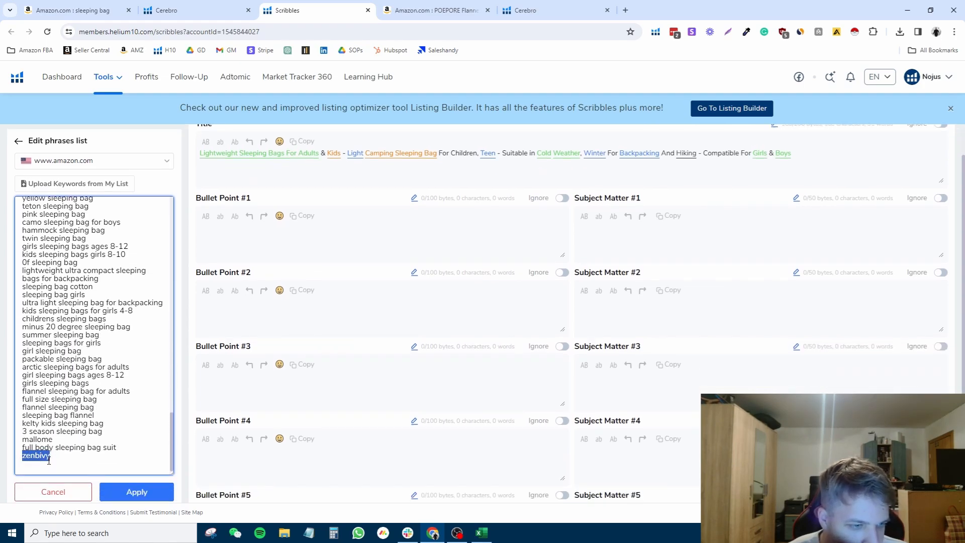
pyautogui.press('BackSpace')
pyautogui.press('BackSpace')
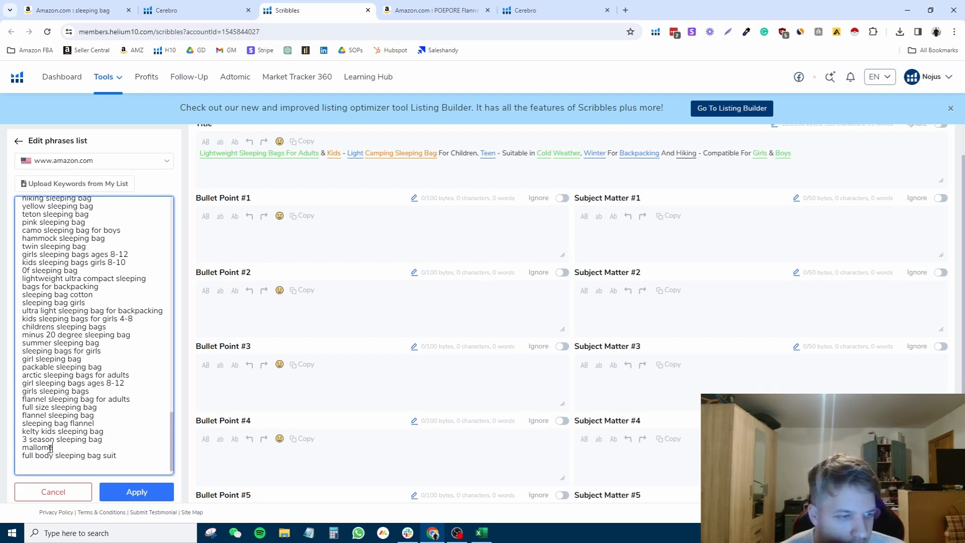
pyautogui.doubleClick(50, 446)
pyautogui.press('BackSpace')
pyautogui.press('BackSpace')
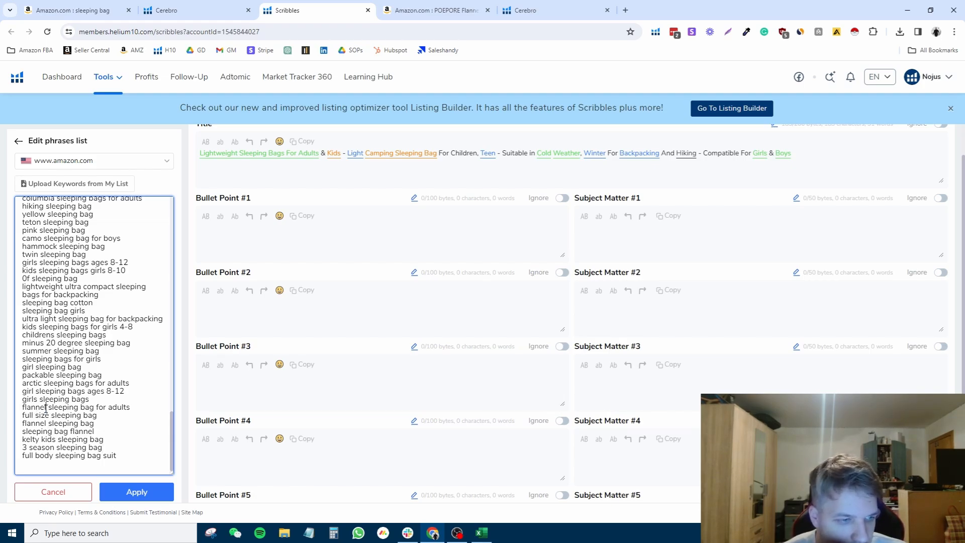
# Step: Delete "flannel sleeping bag for adults" from the phrases list and apply the edited list
pyautogui.moveTo(46, 408); pyautogui.dragTo(23, 408)
pyautogui.click(22, 408)
pyautogui.moveTo(130, 408); pyautogui.dragTo(21, 409)
pyautogui.press('BackSpace')
pyautogui.press('BackSpace')
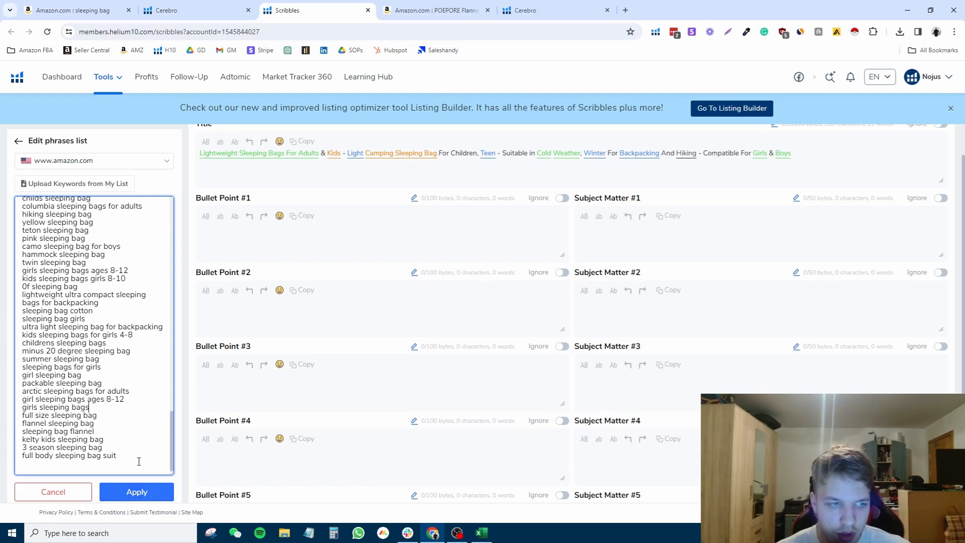
pyautogui.click(136, 492)
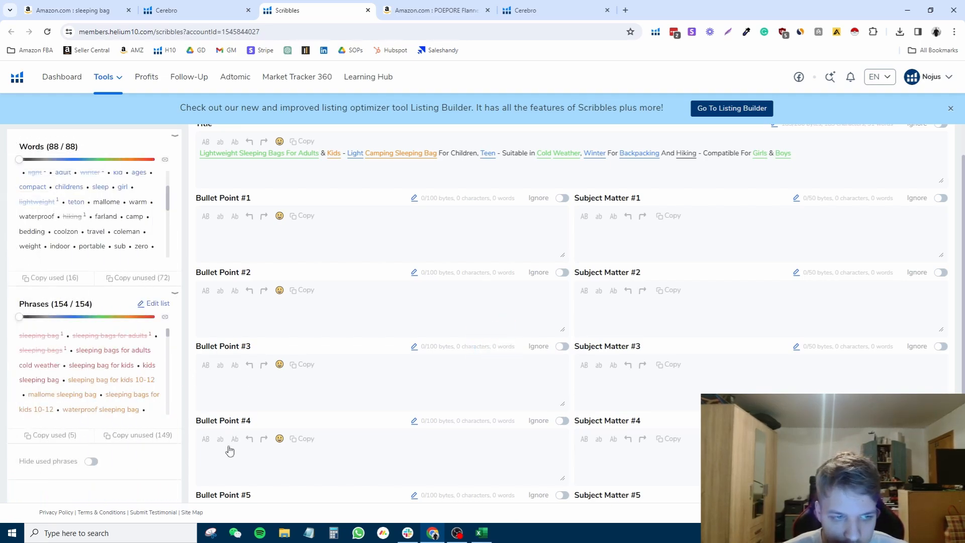
# Step: Copy the unused phrases and open ChatGPT at chatgpt.com in a new browser tab
pyautogui.click(130, 434)
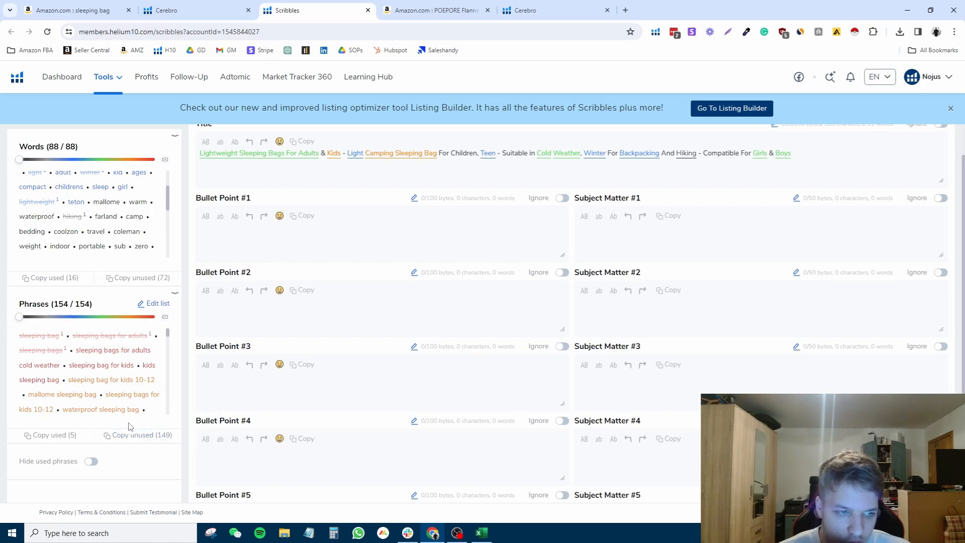
pyautogui.rightClick(327, 11)
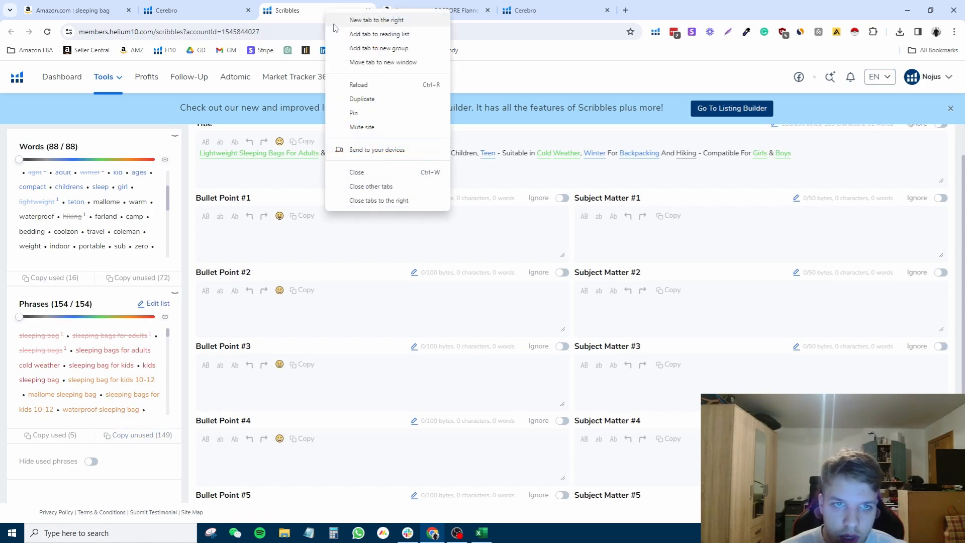
pyautogui.click(362, 20)
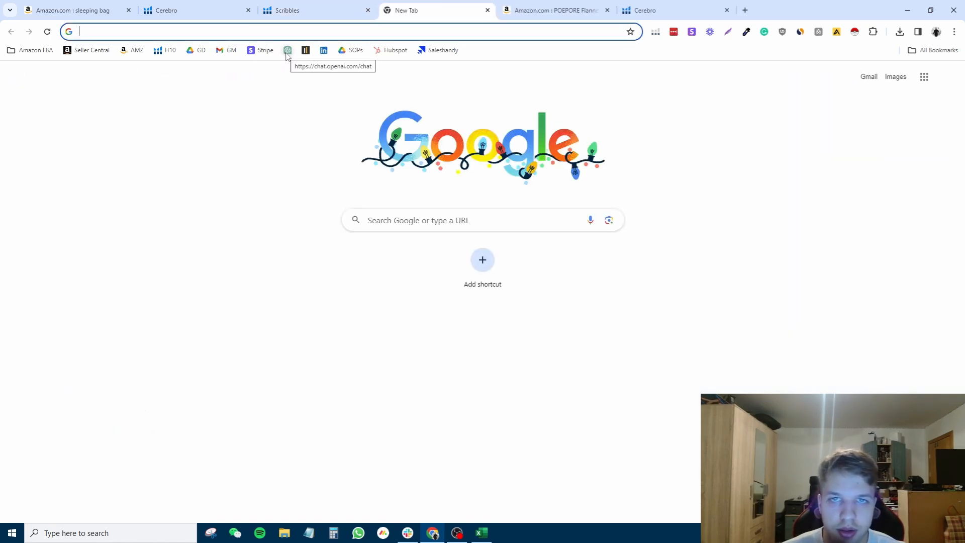
pyautogui.write('chatgpt.com')
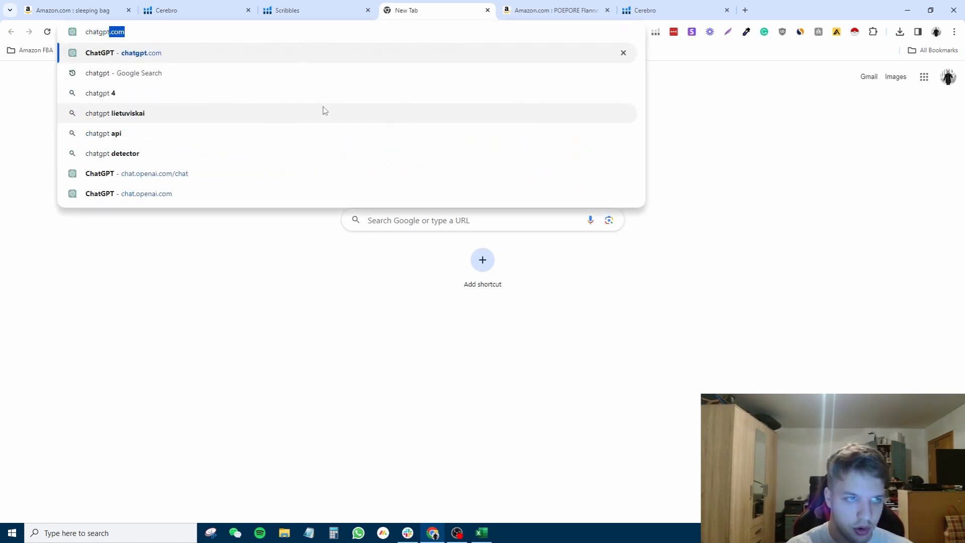
pyautogui.press('Return')
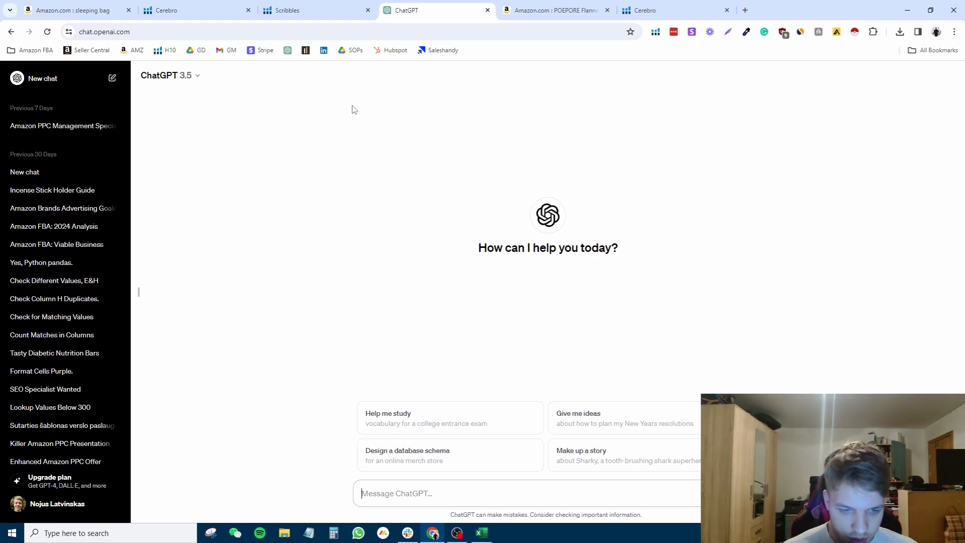
# Step: Start the ChatGPT prompt with: Write 5 bulletpoints for the product "sleeping bags"
pyautogui.write('Writ')
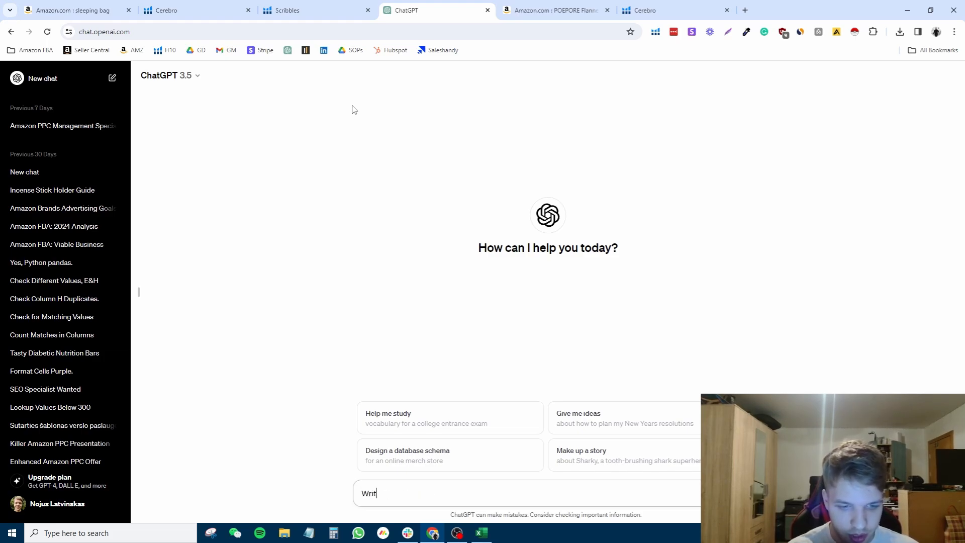
pyautogui.write('e 5 bulletpoints ')
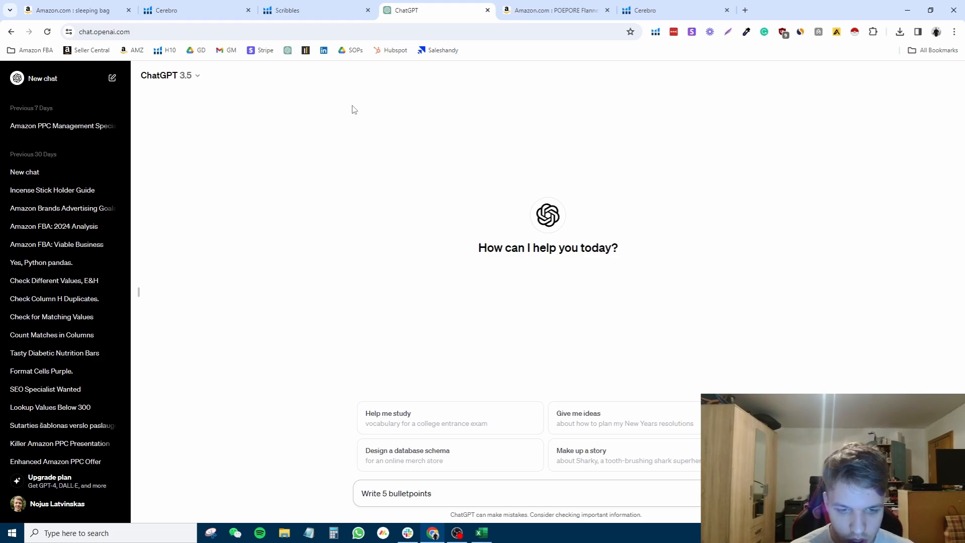
pyautogui.write('and')
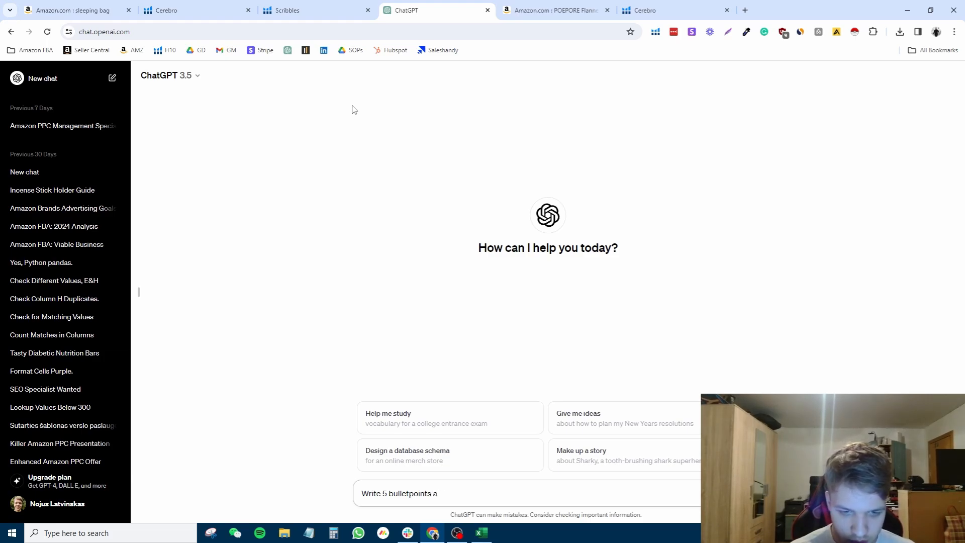
pyautogui.press('BackSpace')
pyautogui.press('BackSpace')
pyautogui.press('BackSpace')
pyautogui.press('BackSpace')
pyautogui.write('for t')
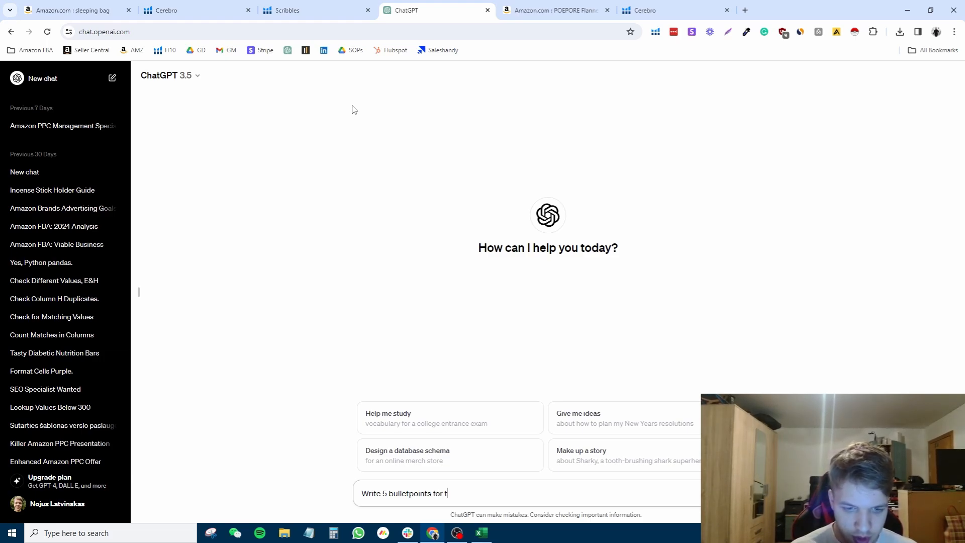
pyautogui.write('he product "s')
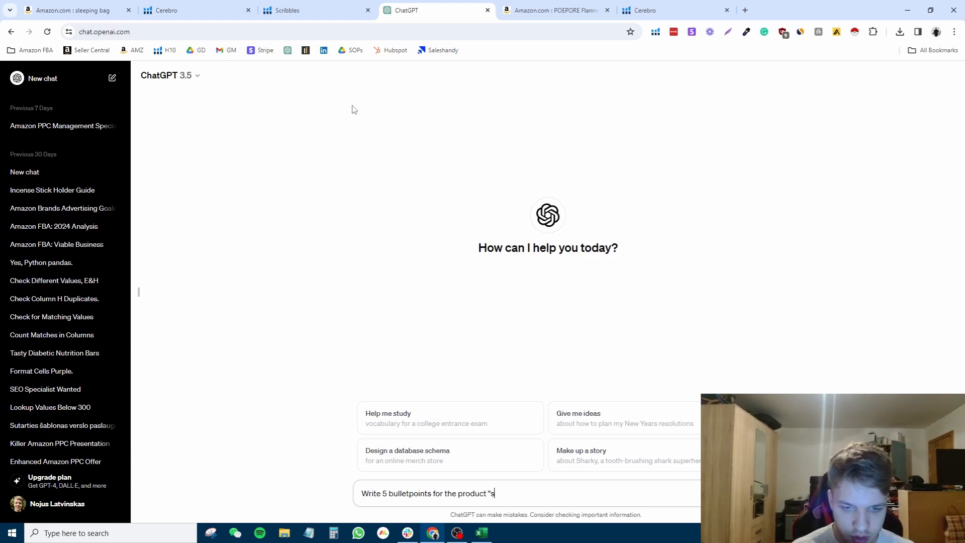
pyautogui.write('leeping bags"')
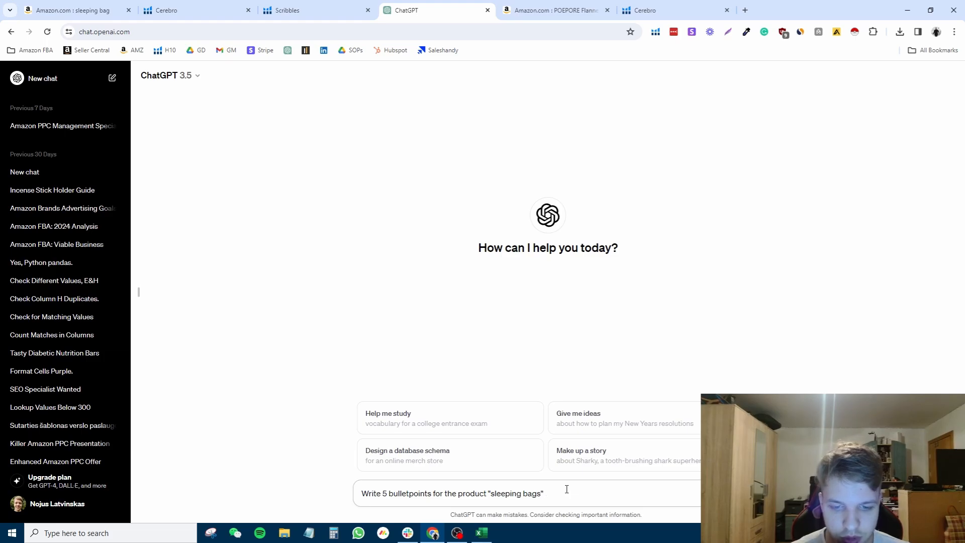
pyautogui.moveTo(542, 494); pyautogui.dragTo(496, 494)
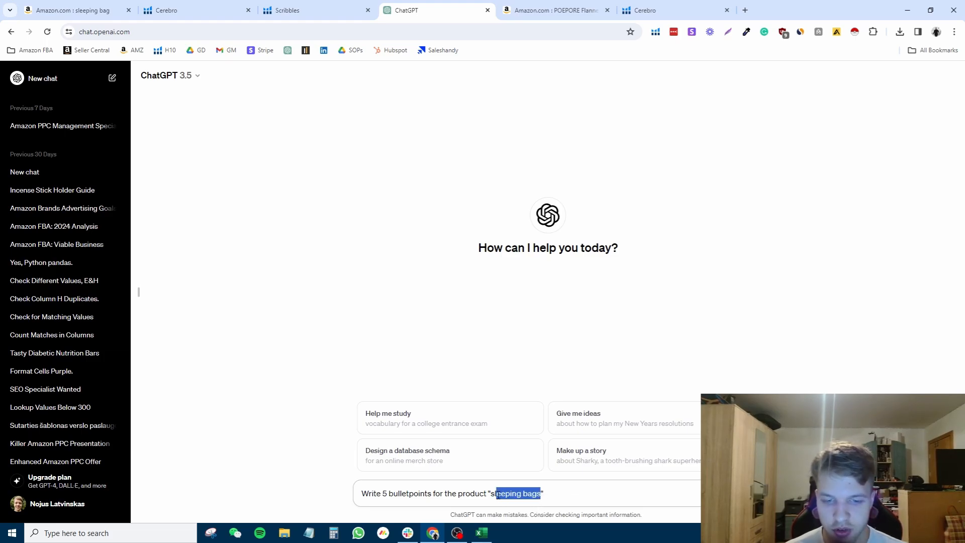
pyautogui.click(579, 496)
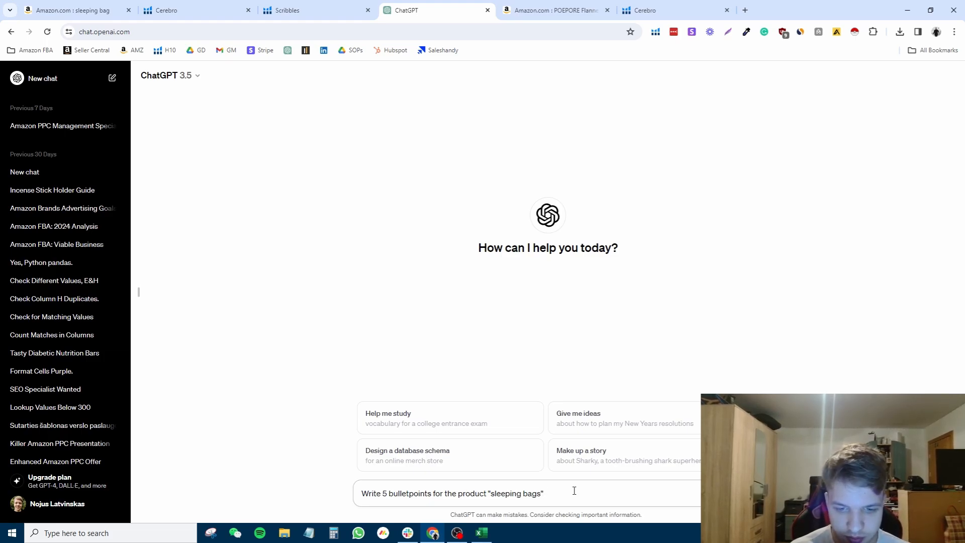
# Step: Add the sentence "Make it persuasive and compelling." to the prompt, followed by a blank line
pyautogui.write('. Make it persaus')
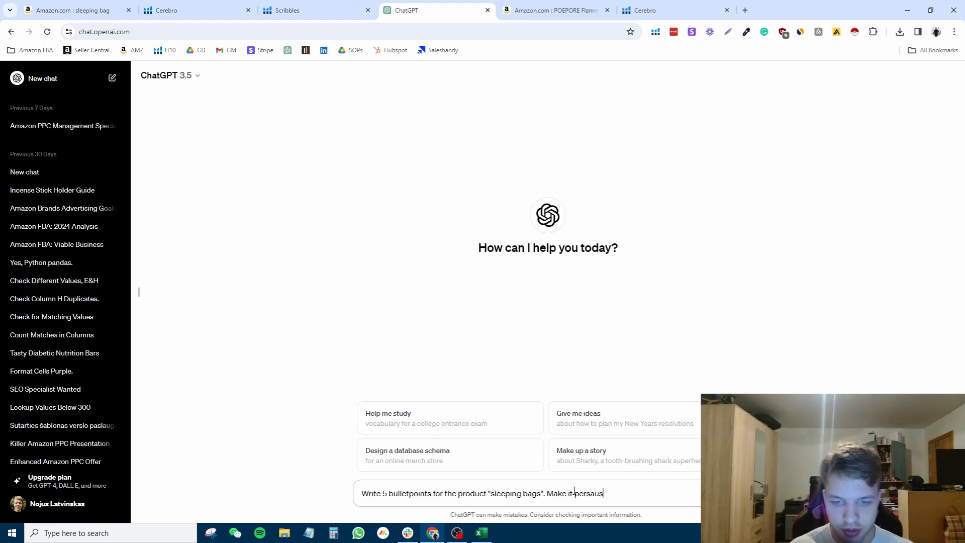
pyautogui.press('BackSpace')
pyautogui.press('BackSpace')
pyautogui.press('BackSpace')
pyautogui.write('uasive an co')
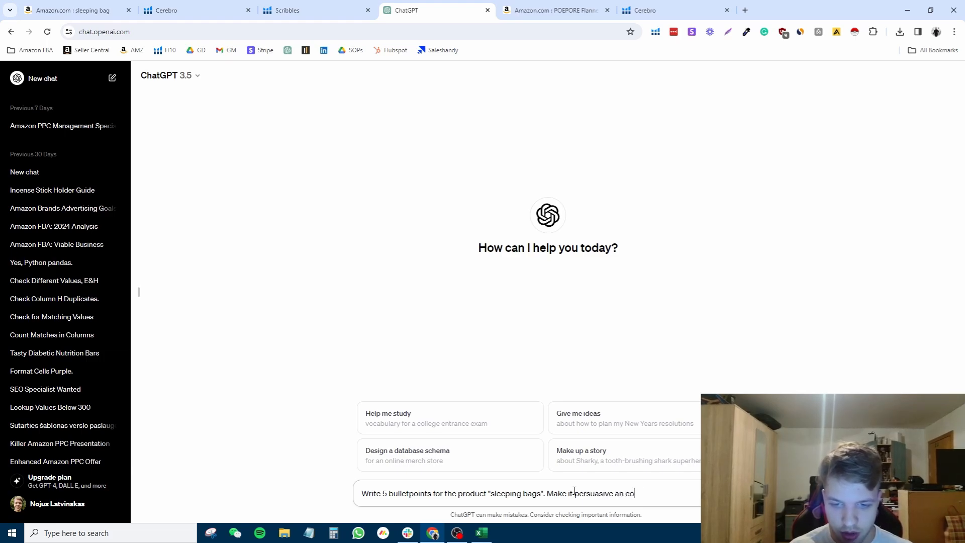
pyautogui.press('BackSpace')
pyautogui.write('d compelli')
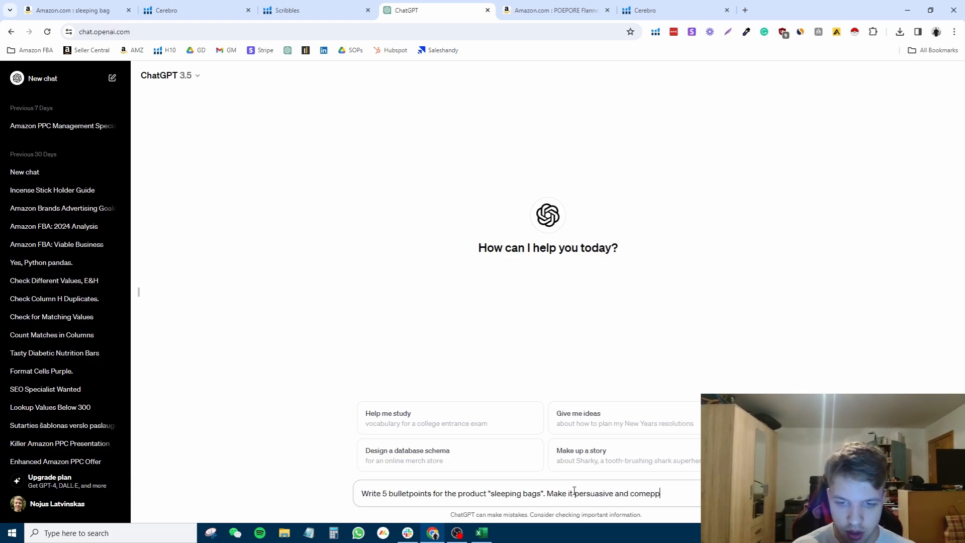
pyautogui.write('ng.')
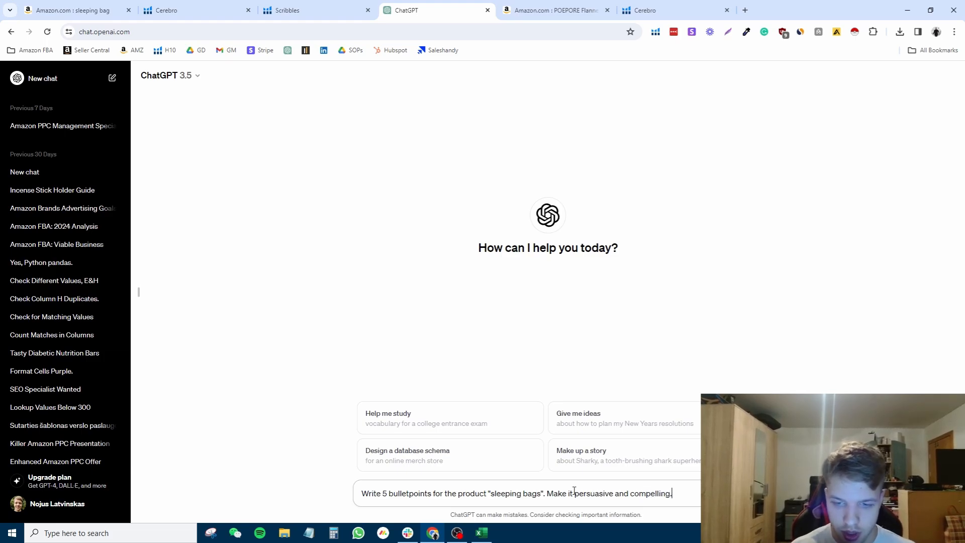
pyautogui.hotkey('shift', 'Return')
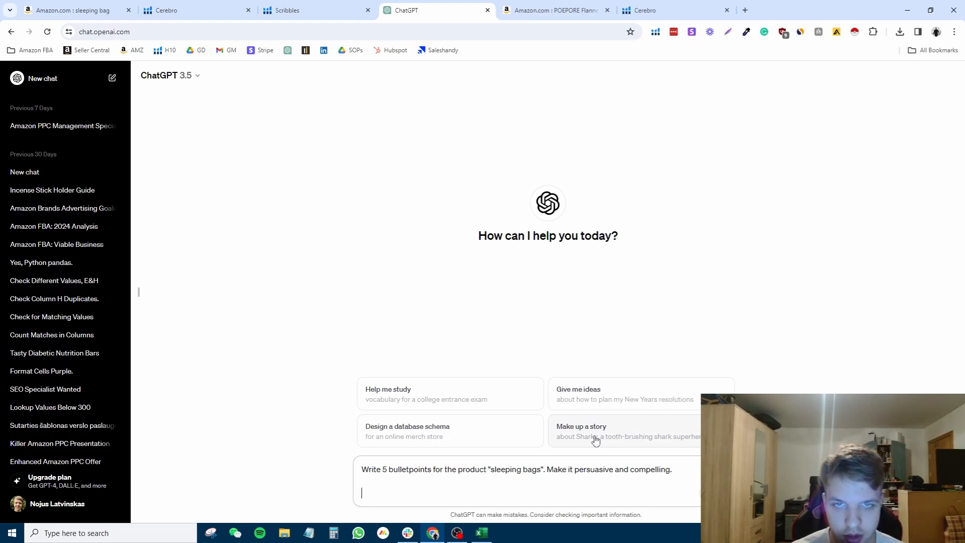
# Step: Add "Please include the following keywords:" to the prompt and paste the copied unused phrases on the line below
pyautogui.write('Please i')
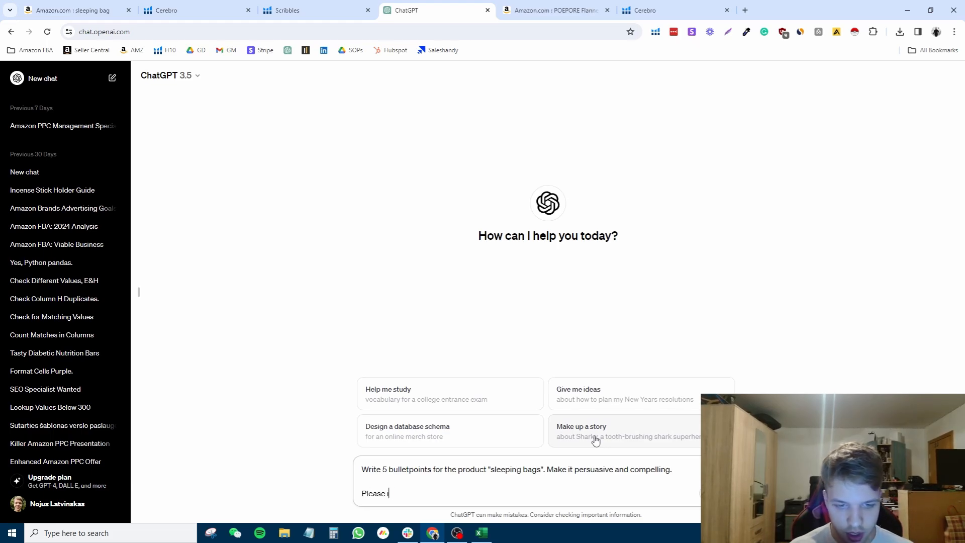
pyautogui.write('nclude the following keywords:')
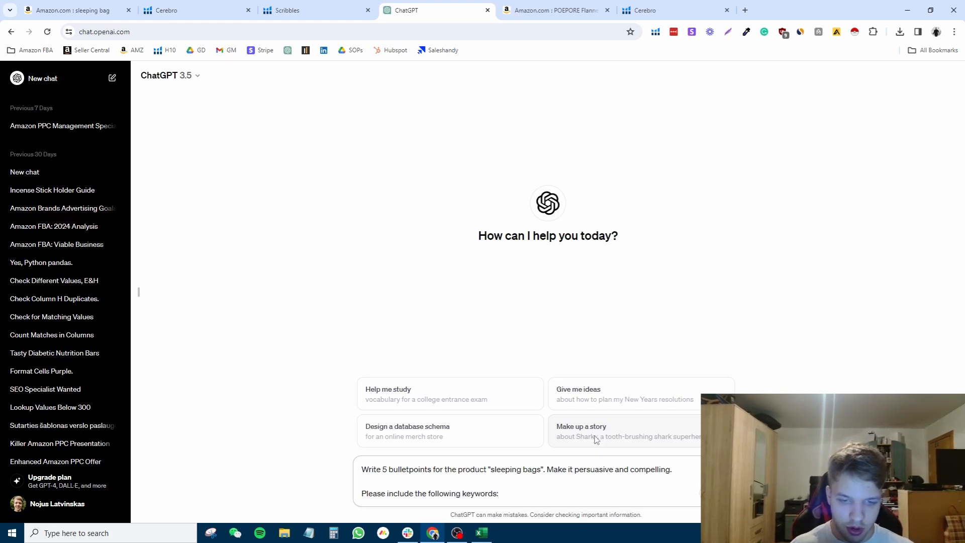
pyautogui.hotkey('shift', 'Return')
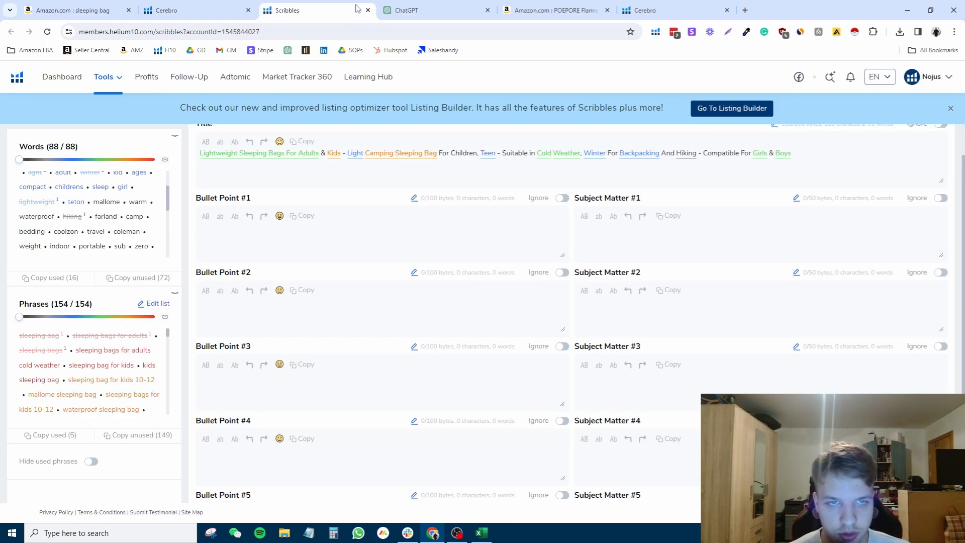
pyautogui.click(406, 10)
pyautogui.click(380, 497)
pyautogui.hotkey('ctrl', 'v')
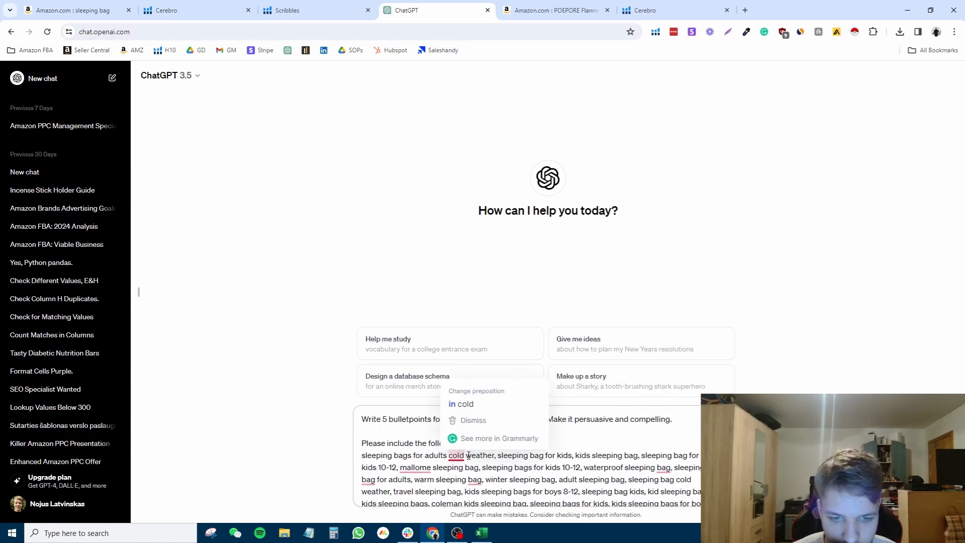
# Step: Check the pasted keywords through to the end, submit the prompt, and view the generated bullet points
pyautogui.moveTo(373, 454); pyautogui.dragTo(530, 456)
pyautogui.click(530, 455)
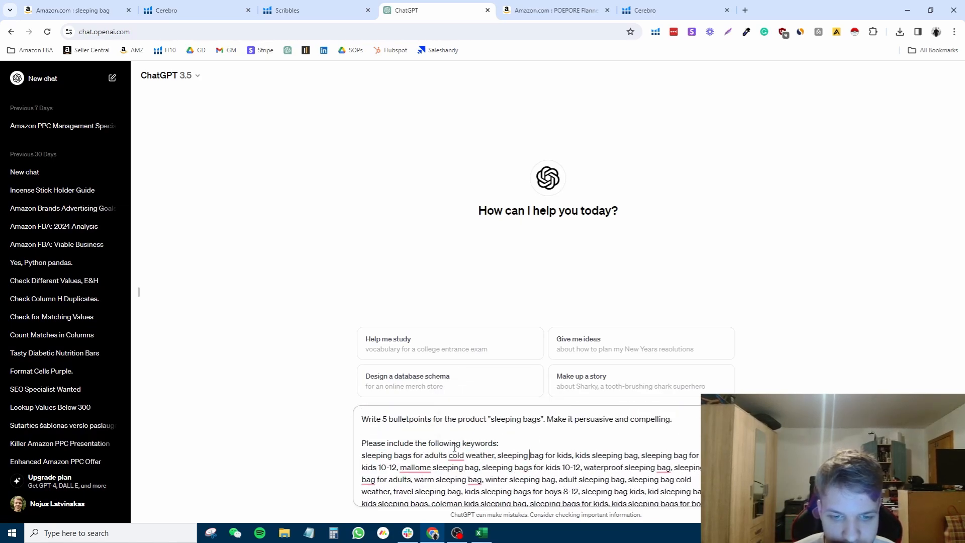
pyautogui.scroll(-10, 569, 446)
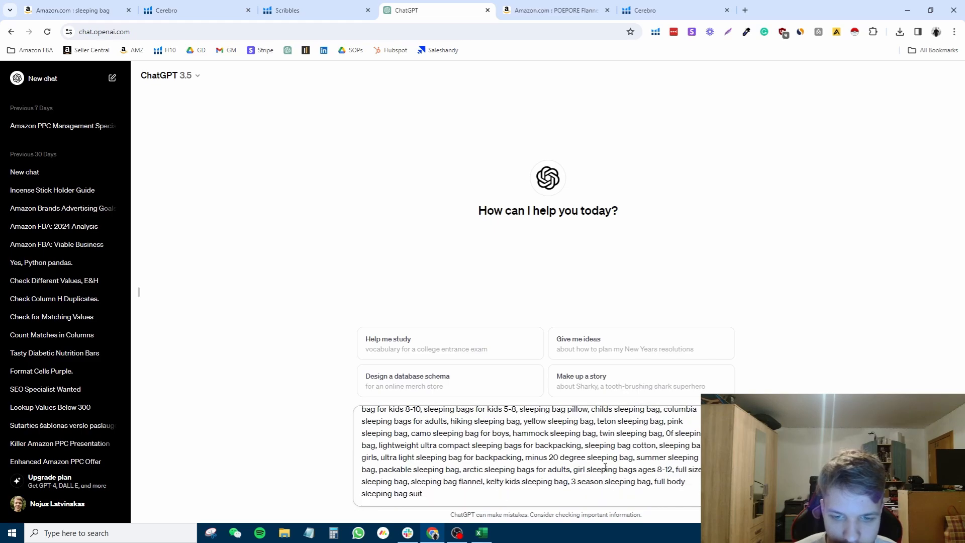
pyautogui.moveTo(409, 481); pyautogui.dragTo(354, 441)
pyautogui.click(445, 455)
pyautogui.scroll(10, 445, 455)
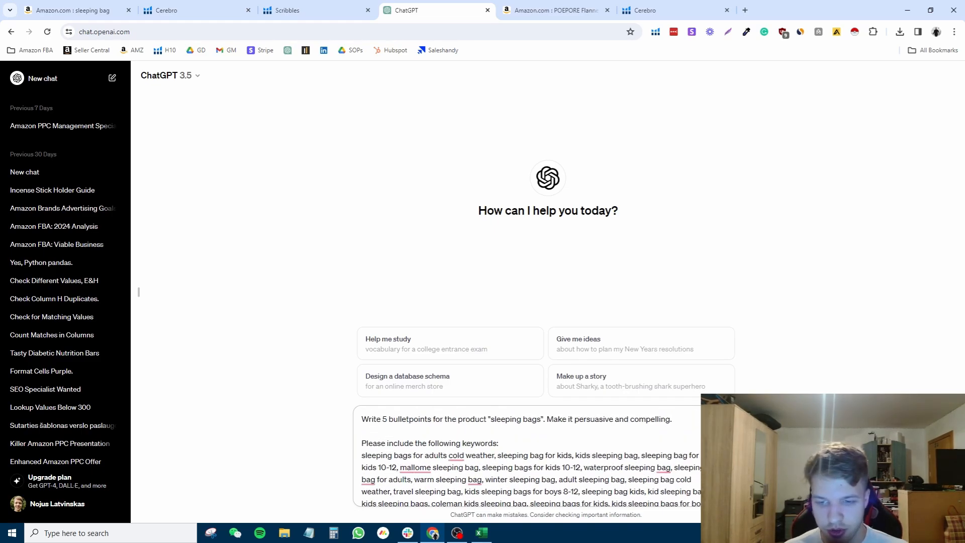
pyautogui.press('Return')
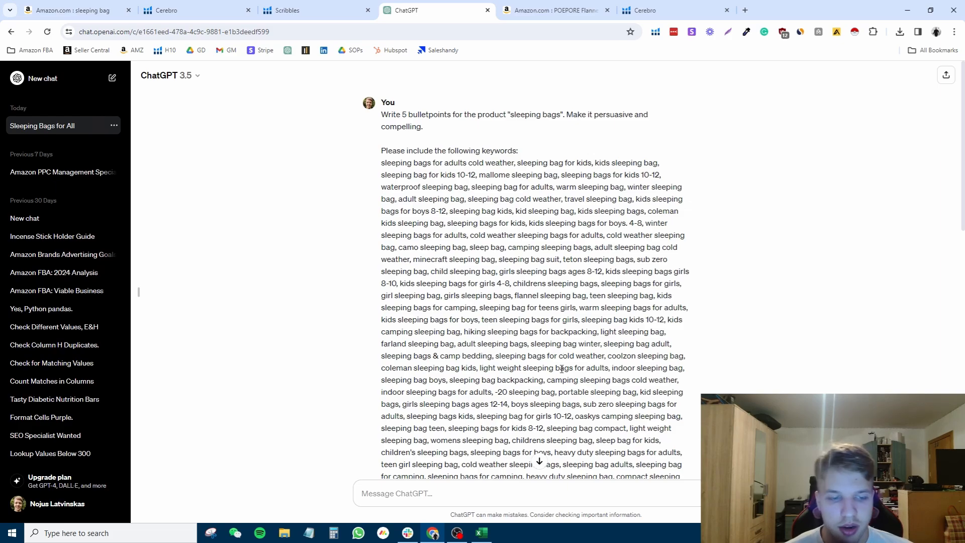
pyautogui.scroll(-10, 567, 365)
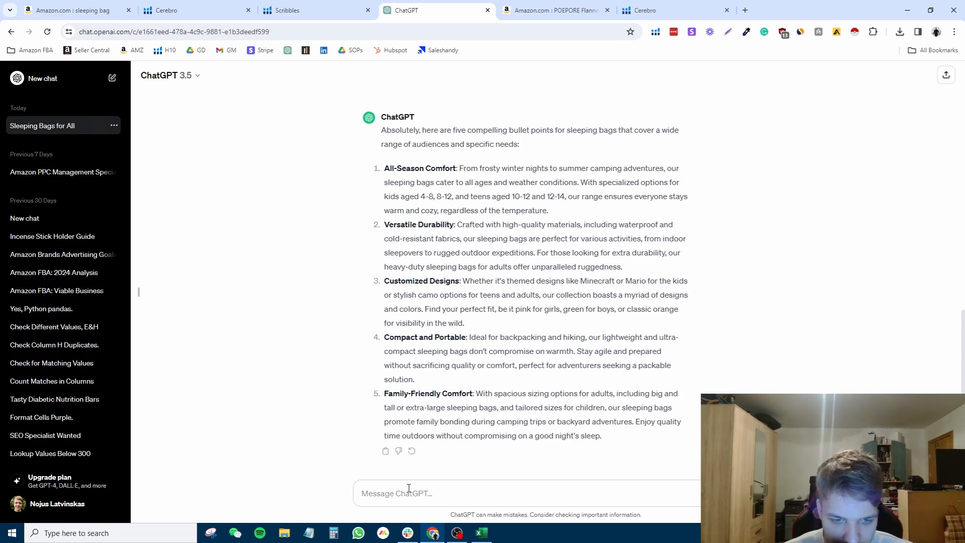
# Step: Start a follow-up message to ChatGPT with "Okey that is kneat,"
pyautogui.click(444, 489)
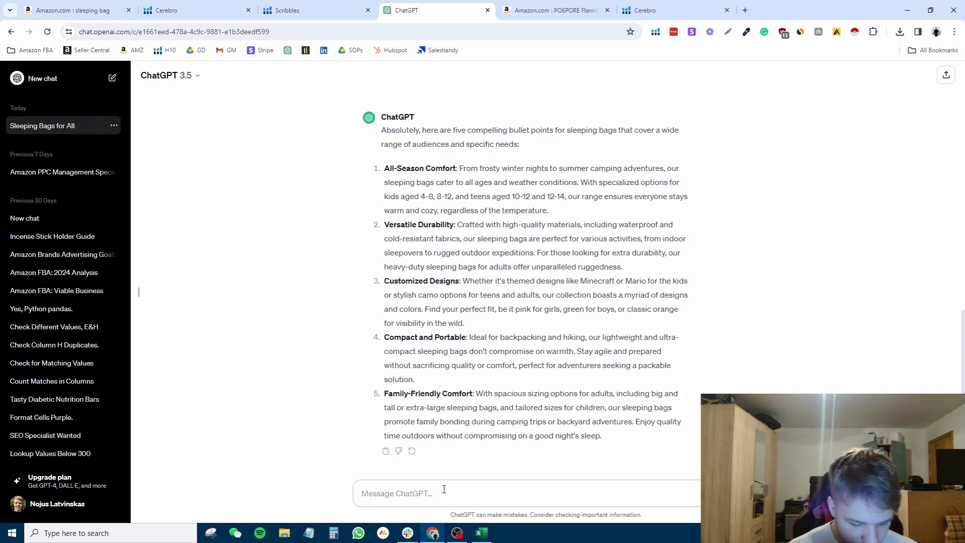
pyautogui.write('Okey that is kneat')
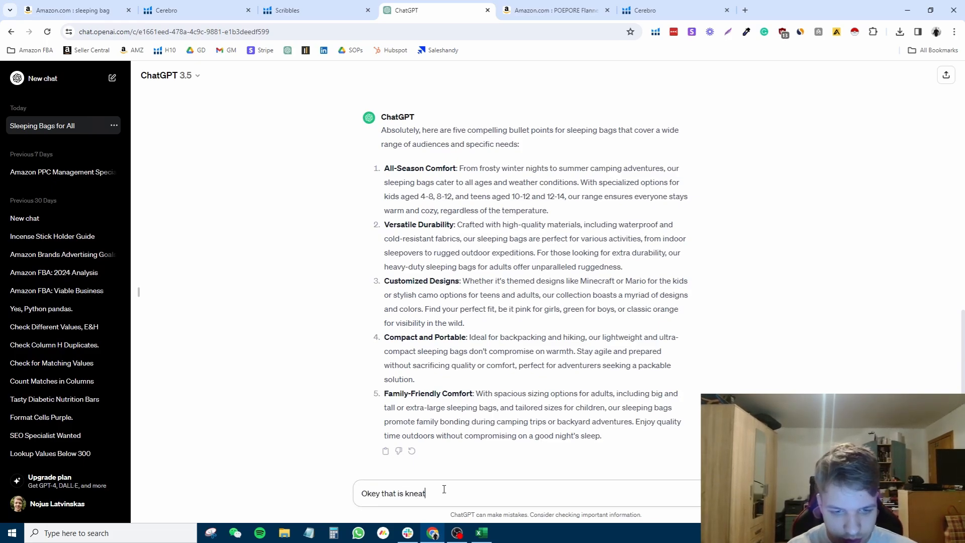
pyautogui.press('BackSpace')
pyautogui.press('BackSpace')
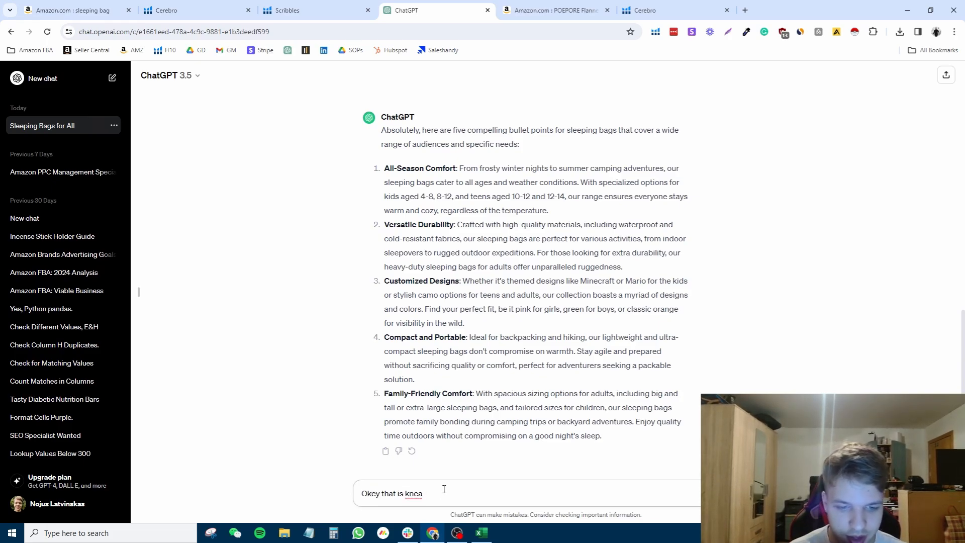
pyautogui.write('t,')
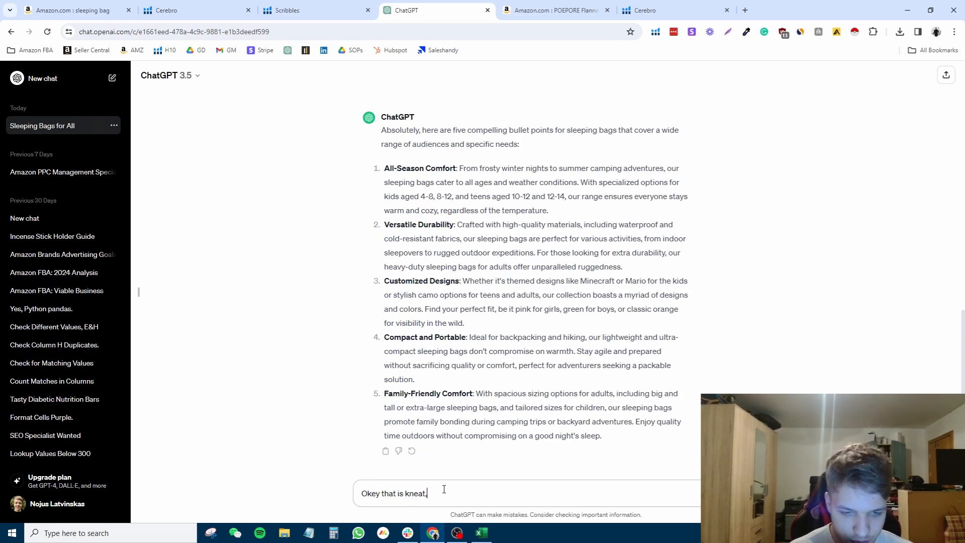
# Step: Complete the message with "can you focus more on the benefits VS. product features?" and submit it
pyautogui.write(' can you focus ')
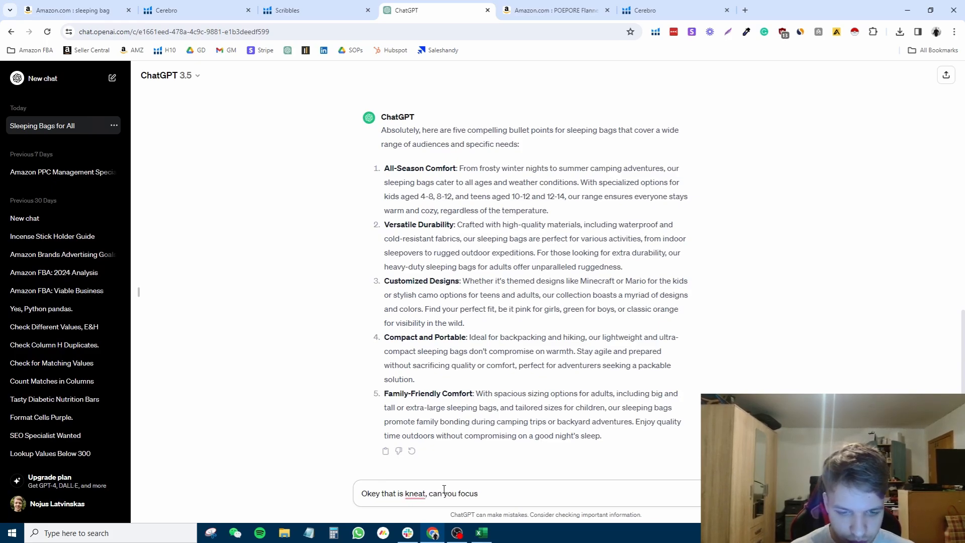
pyautogui.write('more on the eben')
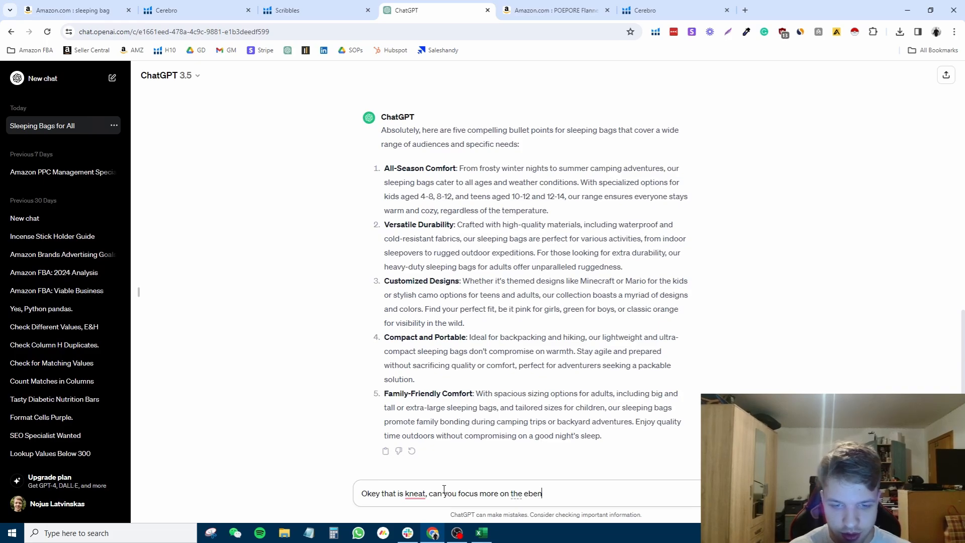
pyautogui.press('BackSpace')
pyautogui.press('BackSpace')
pyautogui.press('BackSpace')
pyautogui.press('BackSpace')
pyautogui.write('benefits VS')
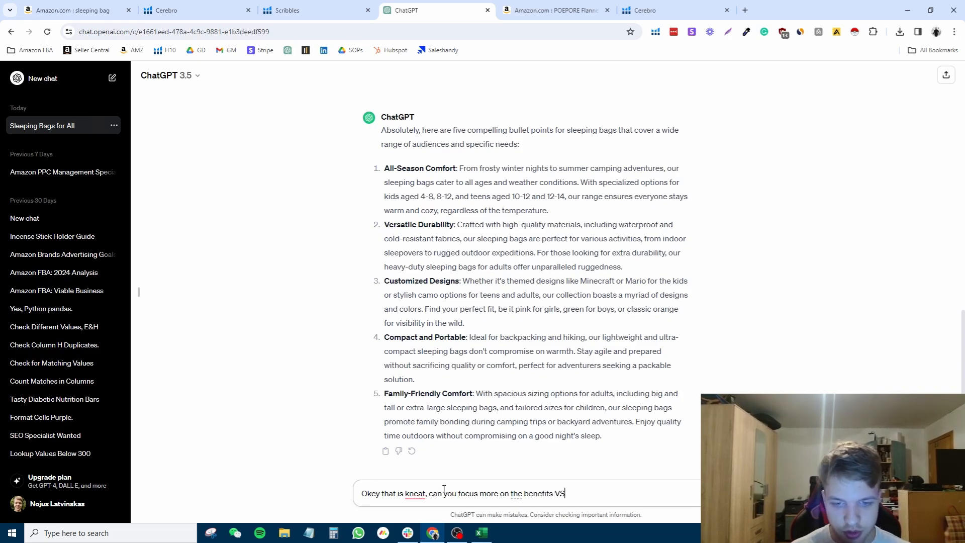
pyautogui.write('. product f')
pyautogui.press('BackSpace')
pyautogui.write('product ff')
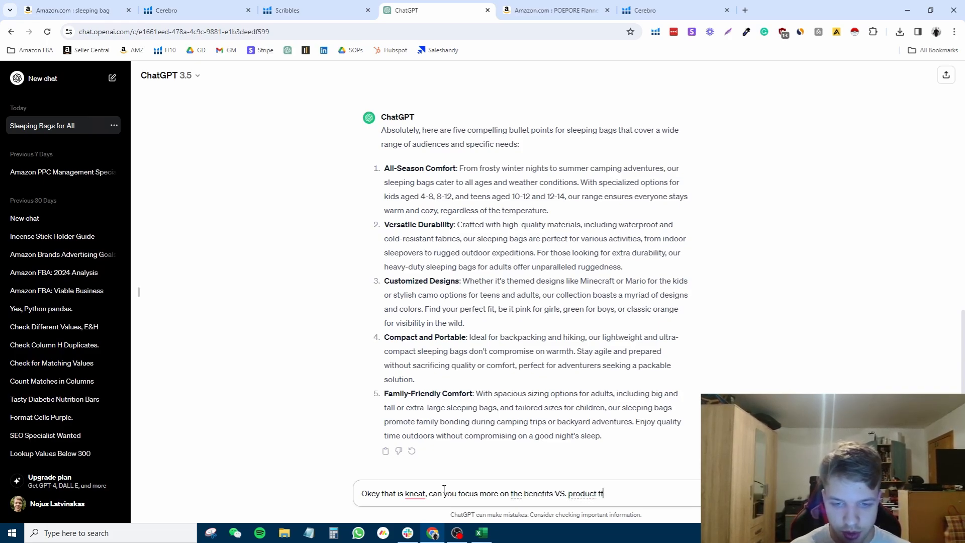
pyautogui.press('BackSpace')
pyautogui.write('eatures?')
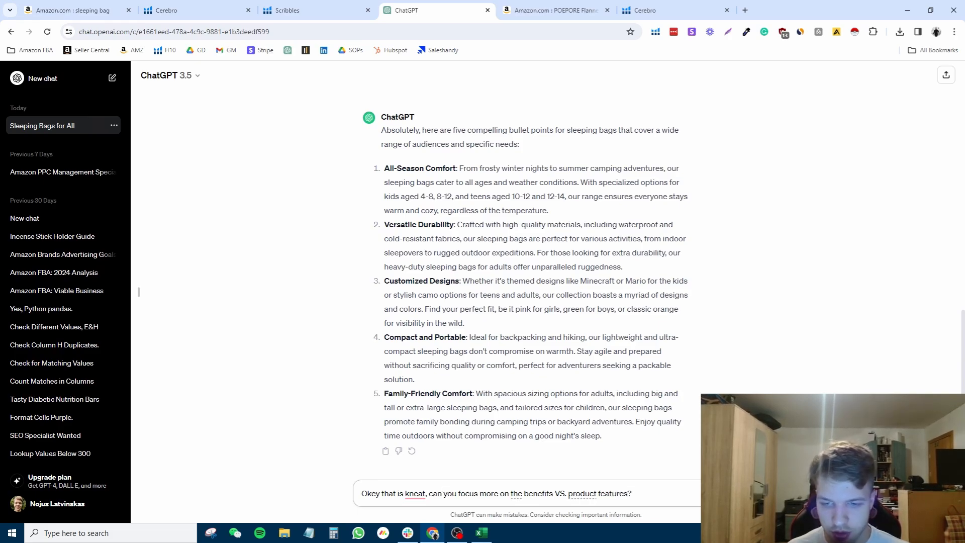
pyautogui.press('Return')
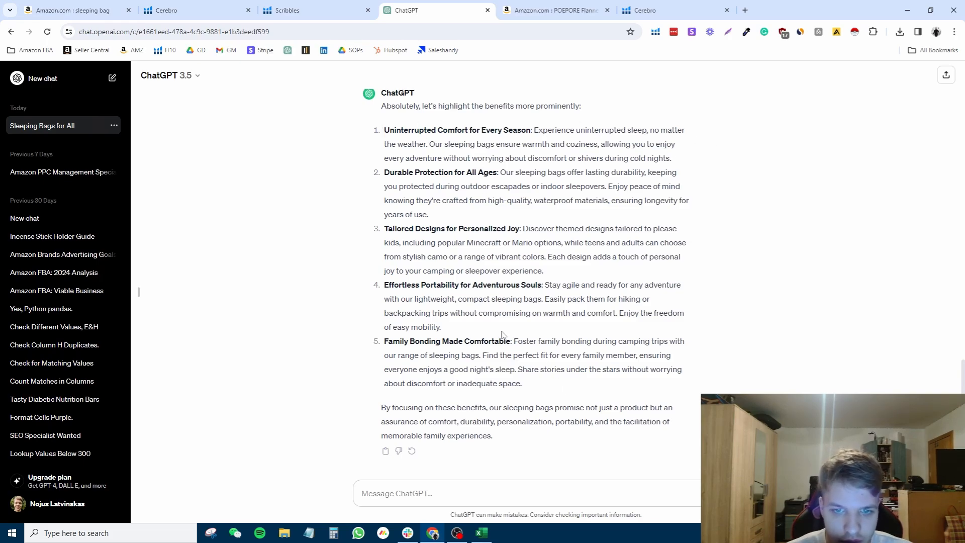
# Step: Copy the "All-Season Comfort" bullet from ChatGPT's first answer and paste it into Bullet Point #1 in Scribbles
pyautogui.scroll(4, 572, 347)
pyautogui.scroll(10, 572, 347)
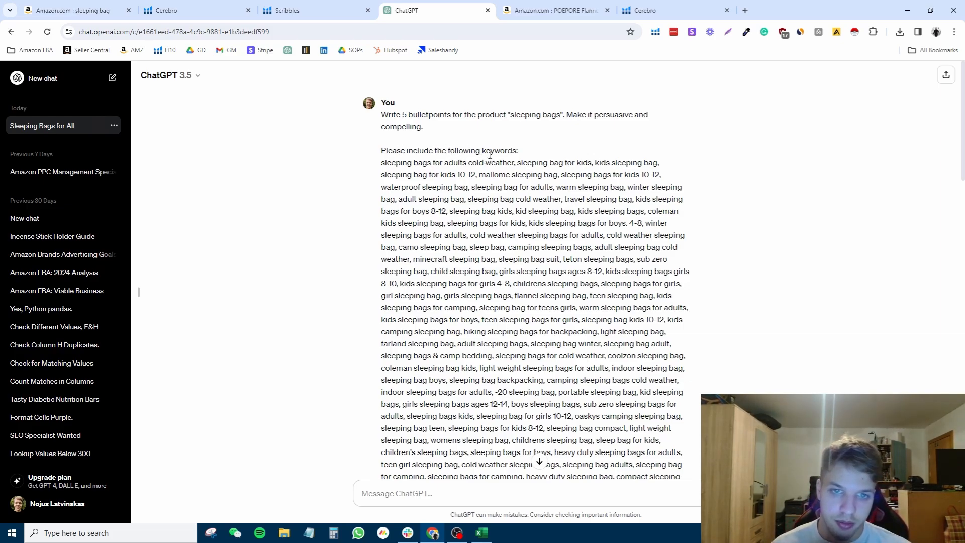
pyautogui.scroll(-3, 543, 226)
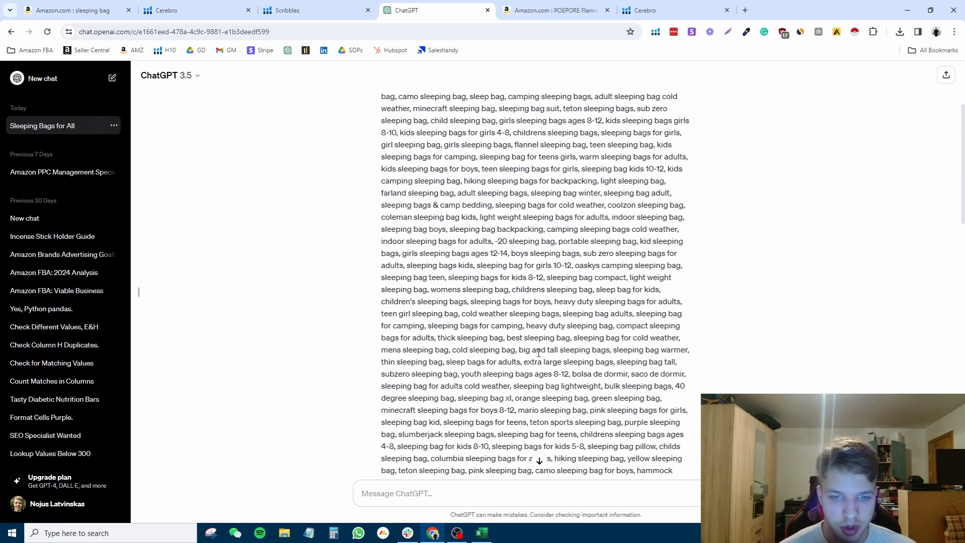
pyautogui.scroll(-4, 538, 353)
pyautogui.scroll(-6, 500, 355)
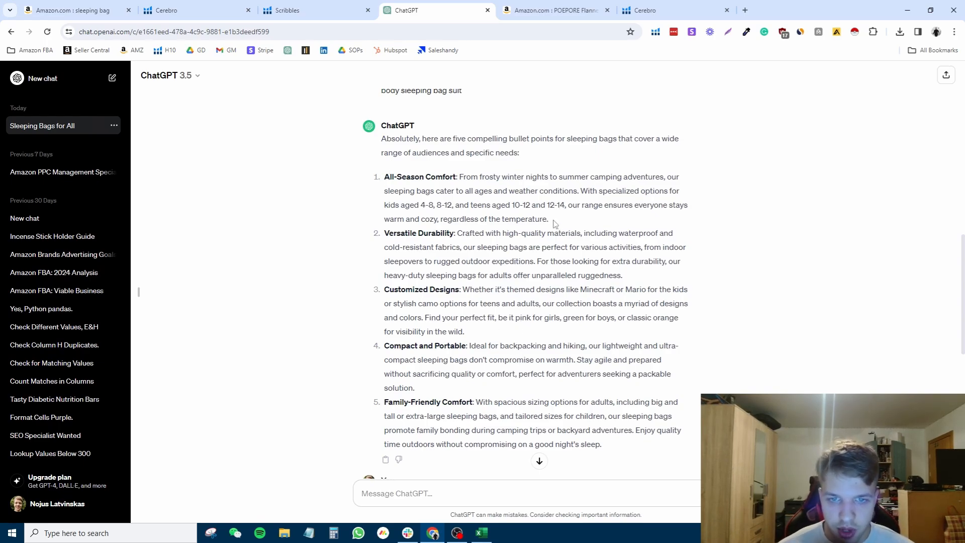
pyautogui.moveTo(551, 221); pyautogui.dragTo(386, 174)
pyautogui.rightClick(392, 175)
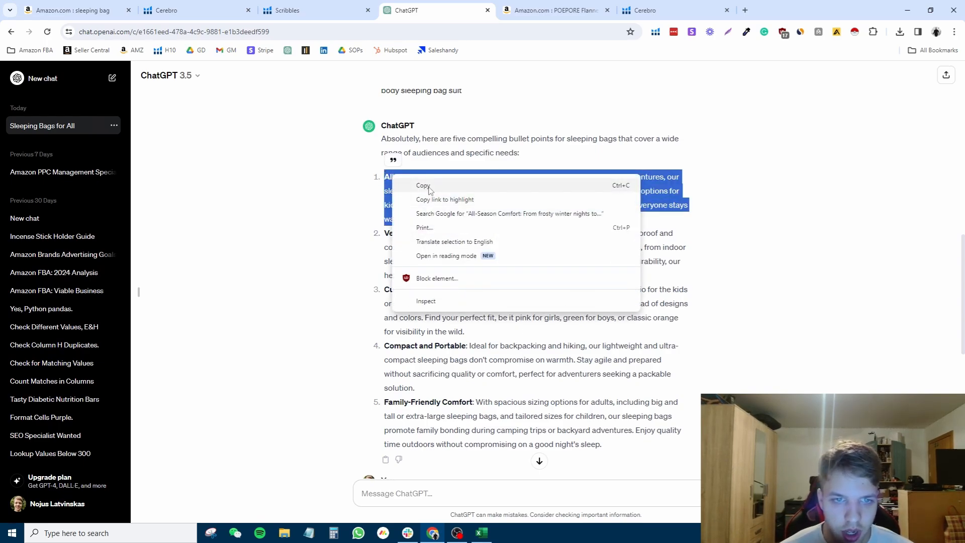
pyautogui.click(425, 185)
pyautogui.click(287, 10)
pyautogui.click(303, 229)
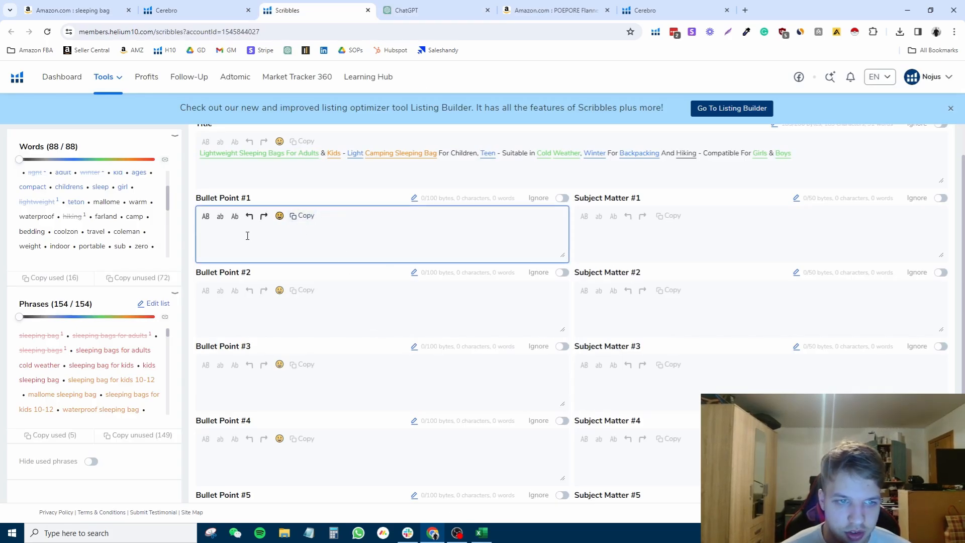
pyautogui.hotkey('ctrl', 'v')
# Step: Copy the "Versatile Durability" bullet from ChatGPT into Bullet Point #2 in Scribbles
pyautogui.click(421, 6)
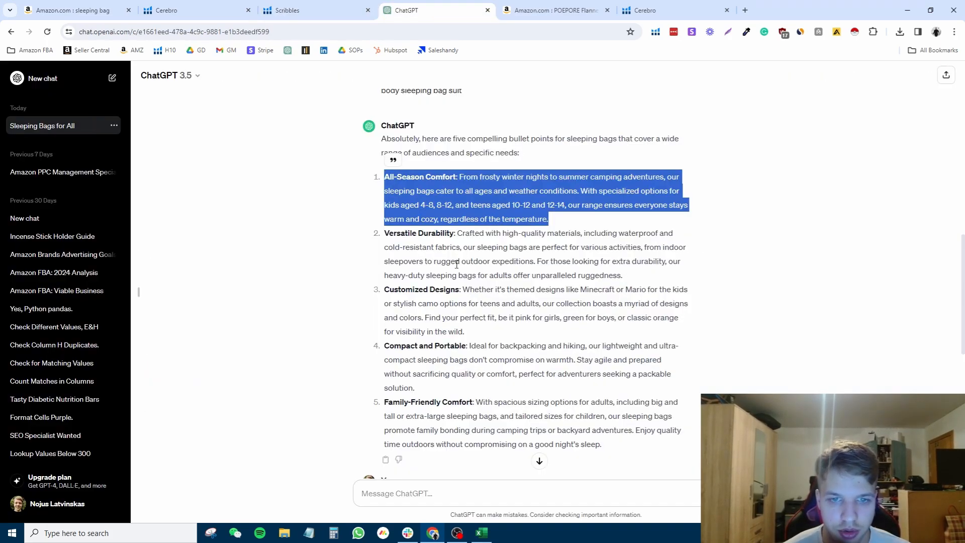
pyautogui.moveTo(385, 233); pyautogui.dragTo(623, 276)
pyautogui.click(299, 14)
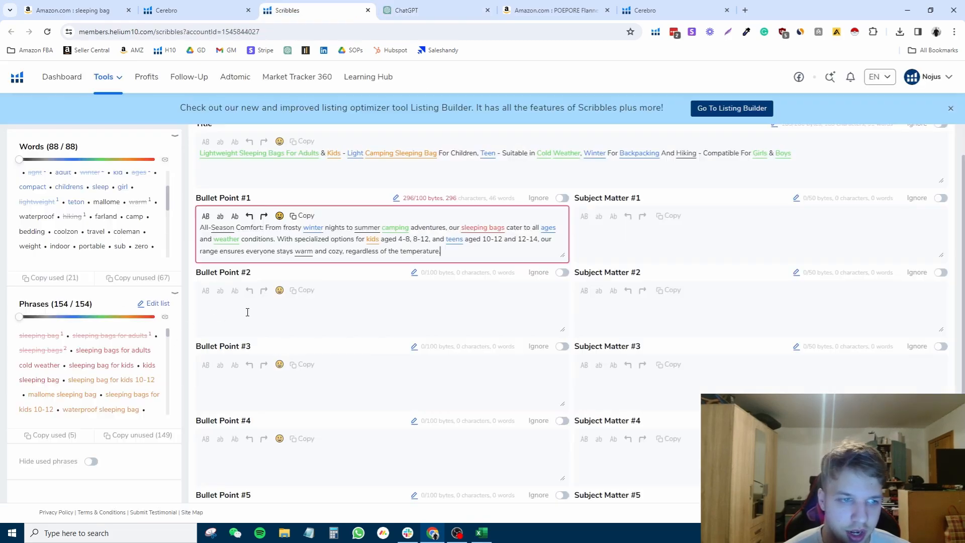
pyautogui.click(247, 311)
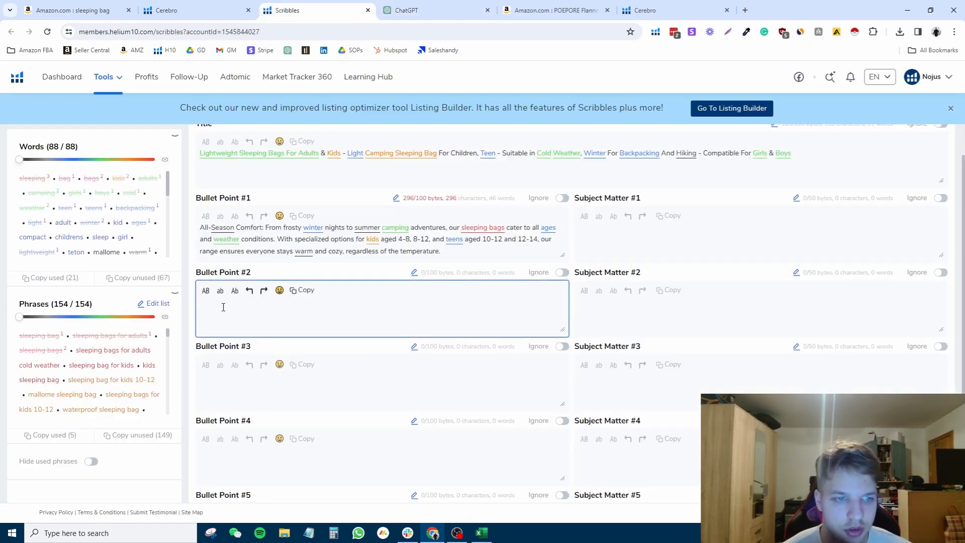
pyautogui.hotkey('ctrl', 'v')
# Step: Copy the "Customized Designs" bullet from ChatGPT into Bullet Point #3 in Scribbles
pyautogui.click(422, 10)
pyautogui.moveTo(485, 337); pyautogui.dragTo(385, 289)
pyautogui.hotkey('ctrl', 'c')
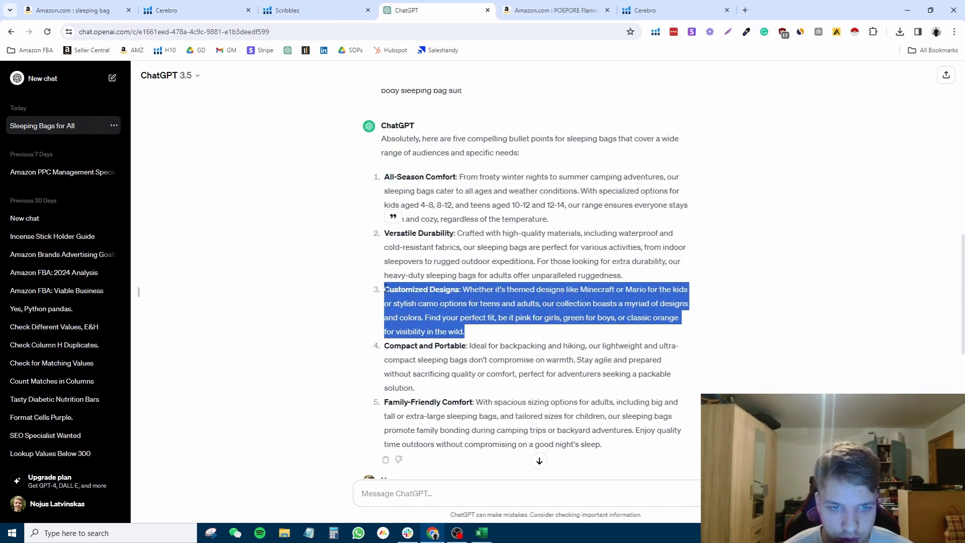
pyautogui.click(299, 10)
pyautogui.click(280, 382)
pyautogui.hotkey('ctrl', 'v')
# Step: Copy the "Compact and Portable" bullet from ChatGPT into Bullet Point #4 in Scribbles
pyautogui.click(422, 10)
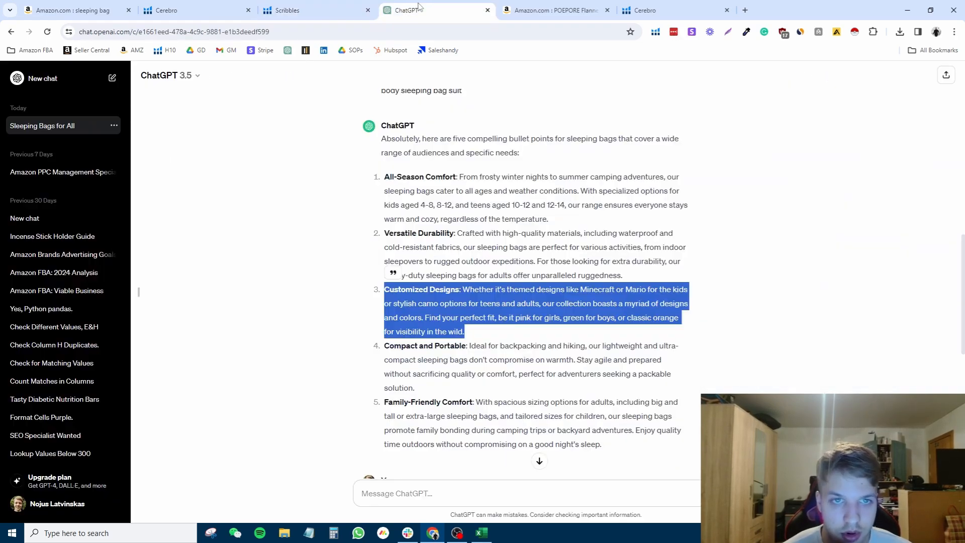
pyautogui.moveTo(415, 388); pyautogui.dragTo(384, 346)
pyautogui.hotkey('ctrl', 'c')
pyautogui.click(347, 5)
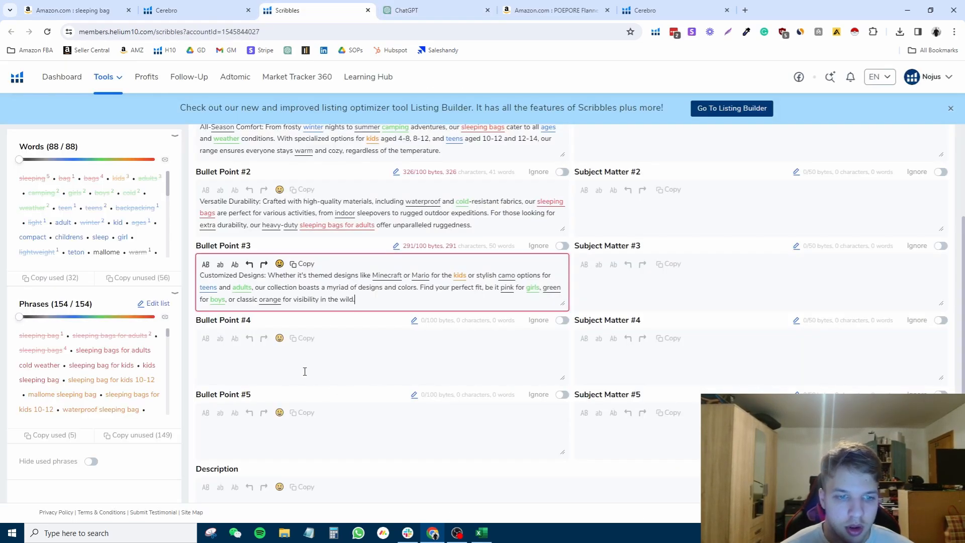
pyautogui.click(303, 370)
pyautogui.hotkey('ctrl', 'v')
pyautogui.scroll(2, 363, 199)
# Step: Copy the "Family-Friendly Comfort" bullet from ChatGPT into Bullet Point #5 in Scribbles
pyautogui.click(427, 7)
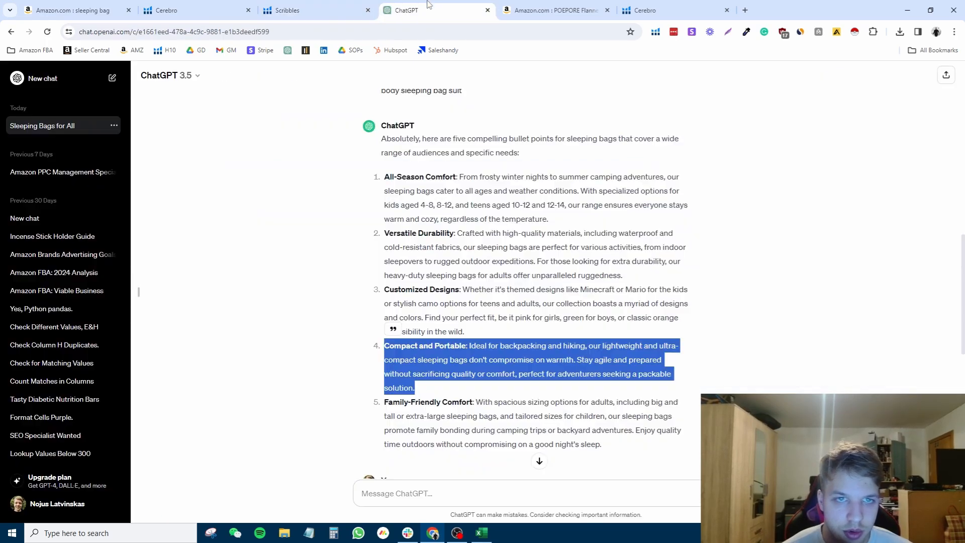
pyautogui.scroll(-2, 416, 311)
pyautogui.tripleClick(415, 317)
pyautogui.hotkey('ctrl', 'c')
pyautogui.click(329, 8)
pyautogui.scroll(-5, 289, 390)
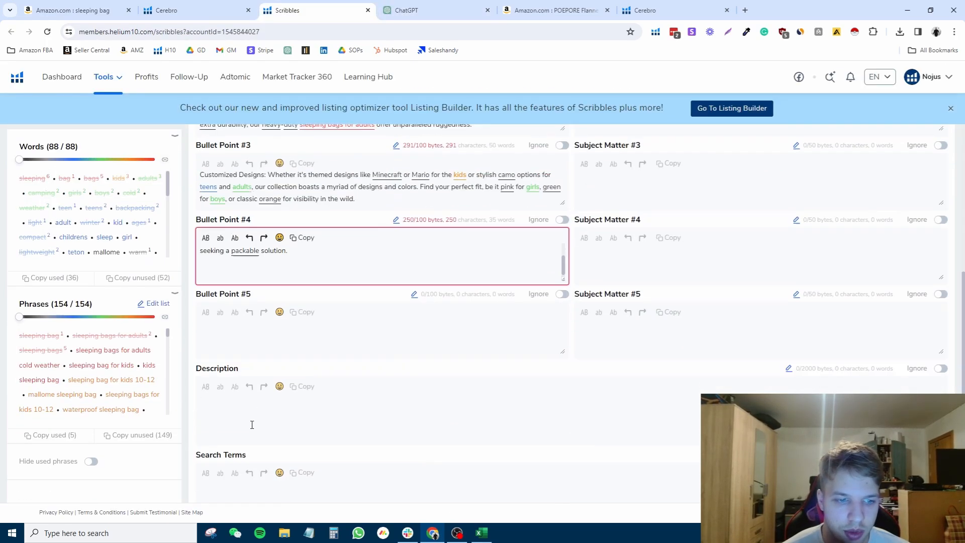
pyautogui.click(250, 326)
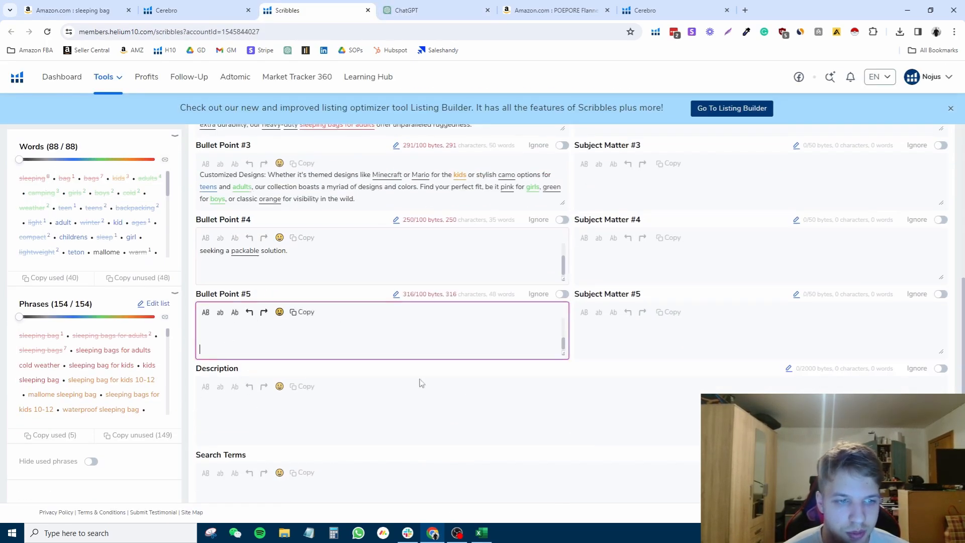
pyautogui.hotkey('ctrl', 'v')
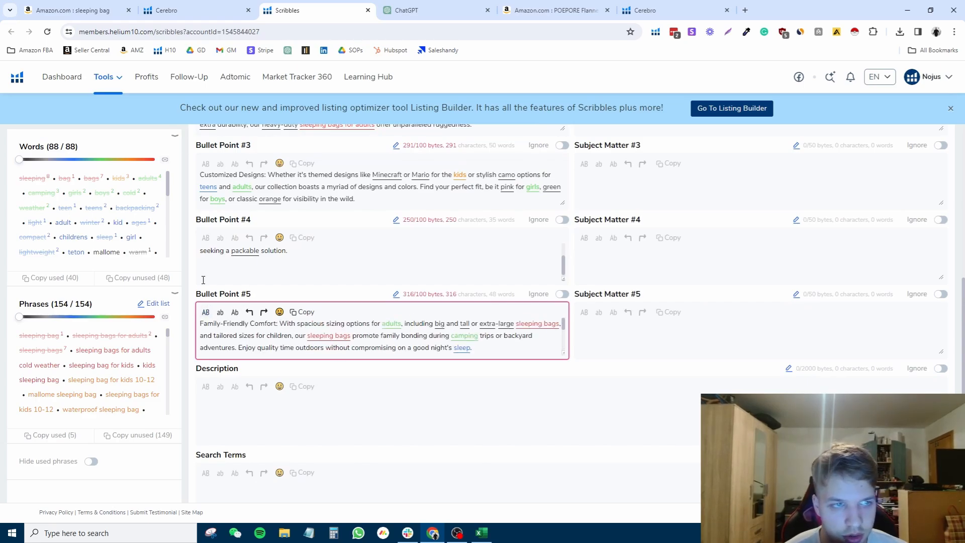
# Step: Examine the Scribbles word list against the title and bullet points to see which keywords are still unused
pyautogui.scroll(3, 159, 221)
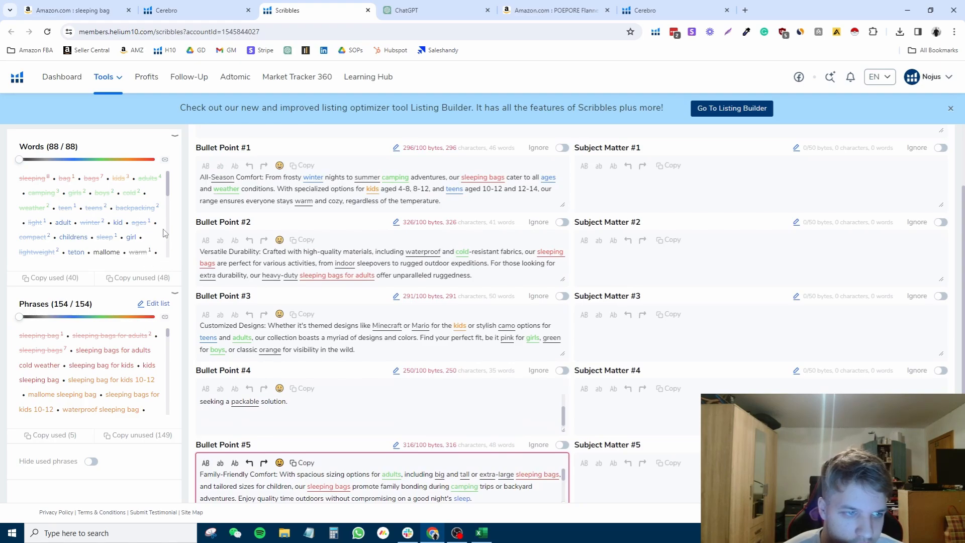
pyautogui.scroll(-5, 166, 233)
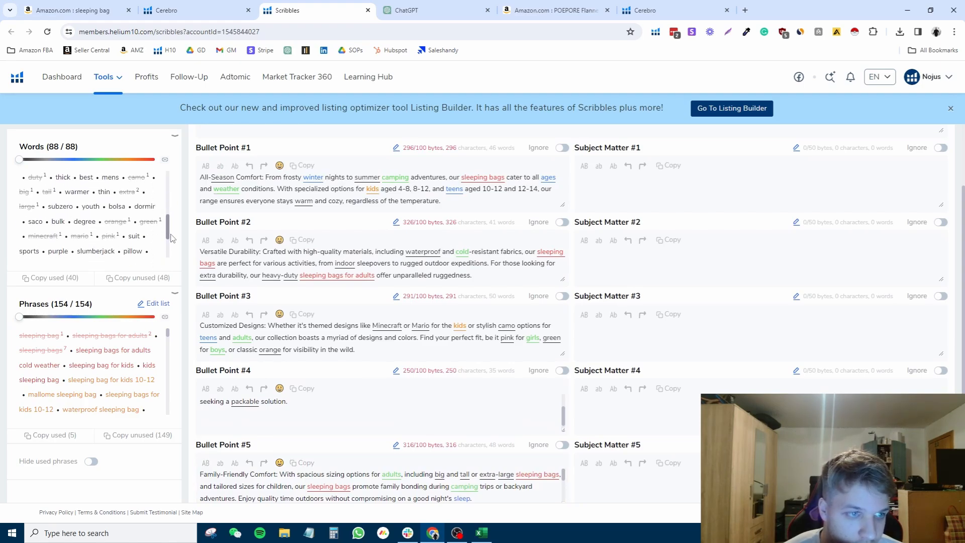
pyautogui.scroll(-3, 169, 236)
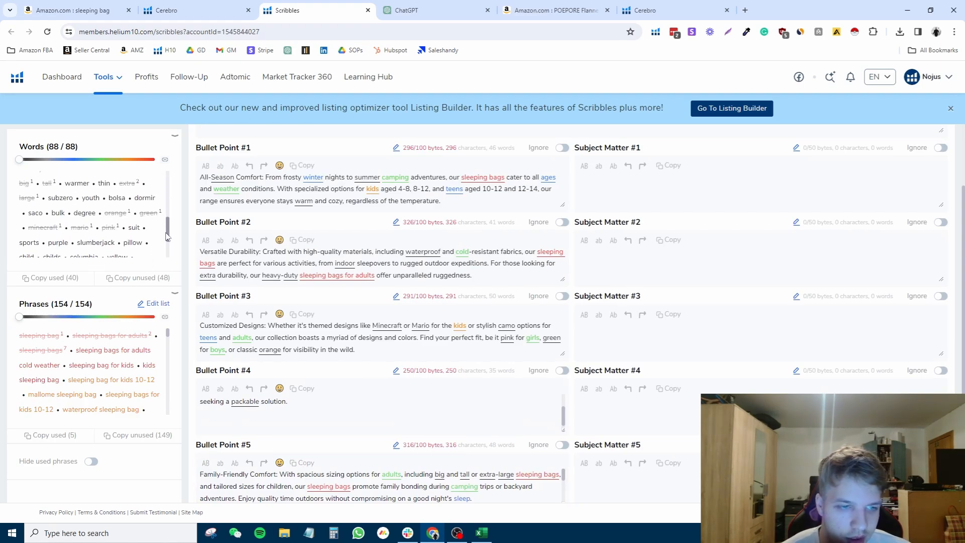
pyautogui.moveTo(167, 236); pyautogui.dragTo(168, 219)
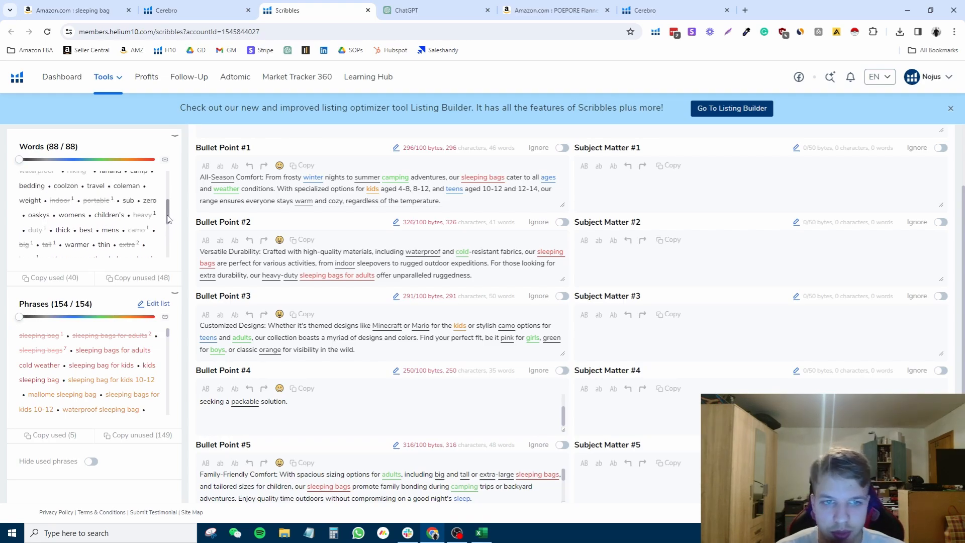
pyautogui.scroll(-2, 166, 221)
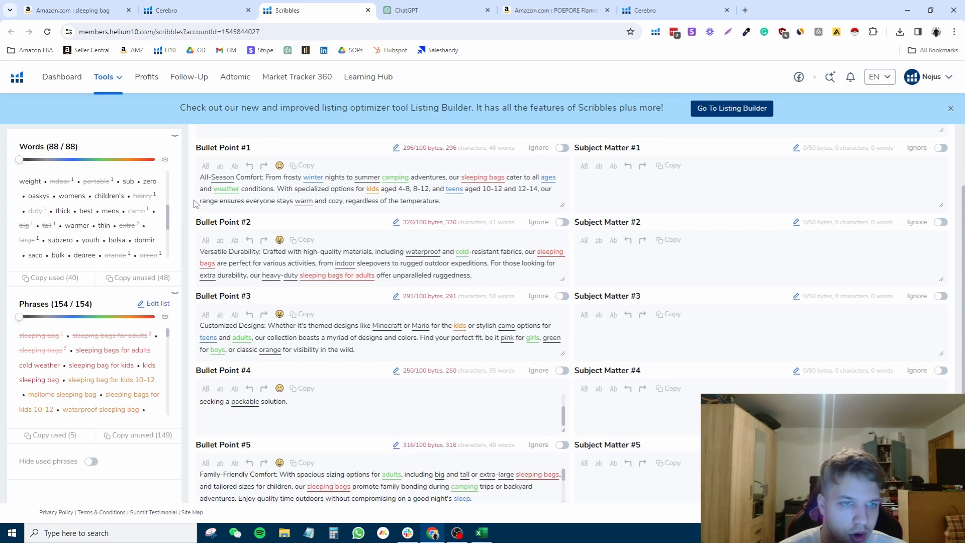
pyautogui.scroll(2, 166, 214)
pyautogui.scroll(-1, 112, 225)
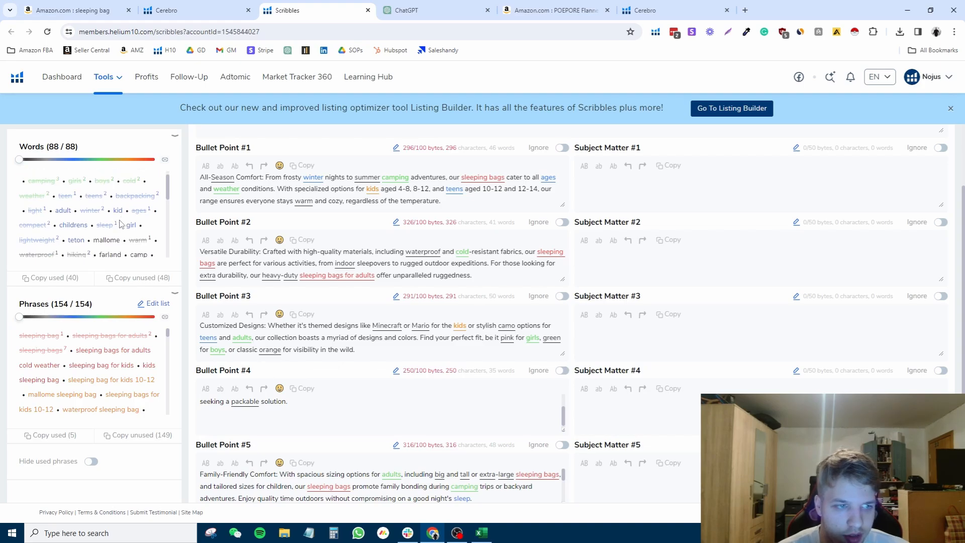
pyautogui.scroll(2, 214, 238)
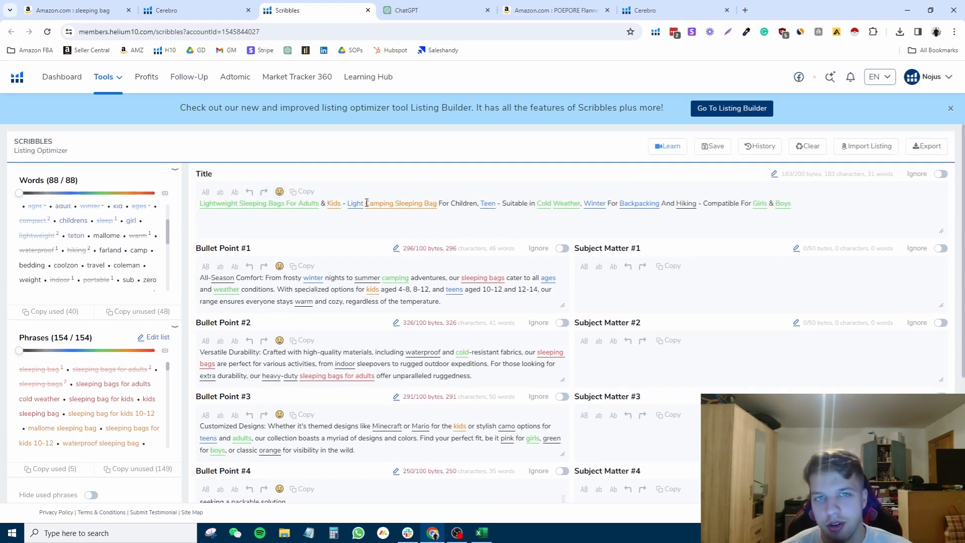
pyautogui.scroll(-1, 215, 282)
pyautogui.scroll(-1, 128, 225)
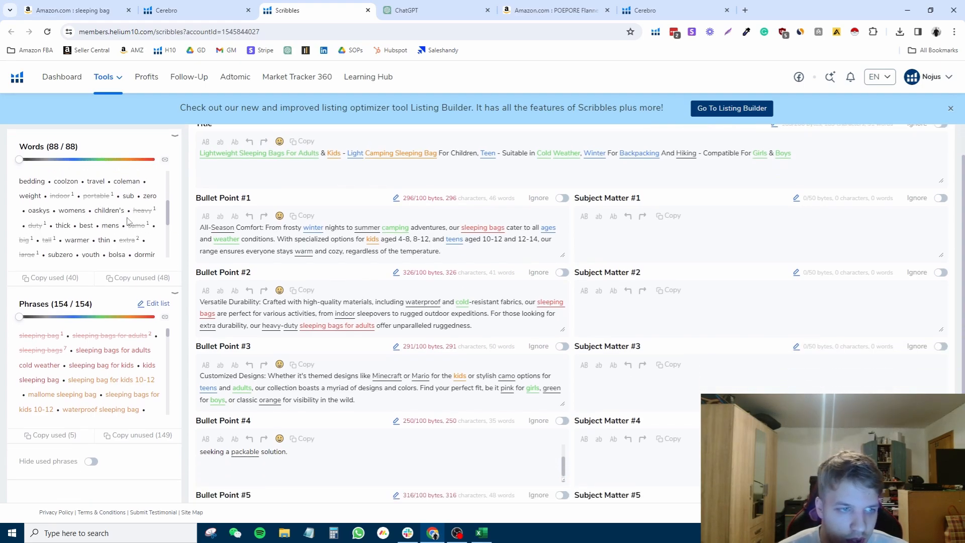
pyautogui.click(405, 10)
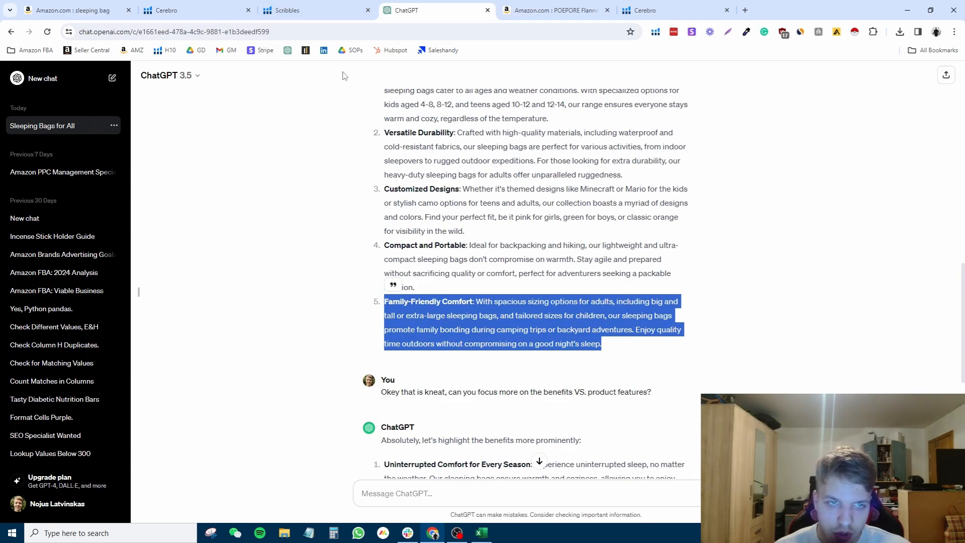
pyautogui.click(341, 20)
pyautogui.scroll(-1, 167, 224)
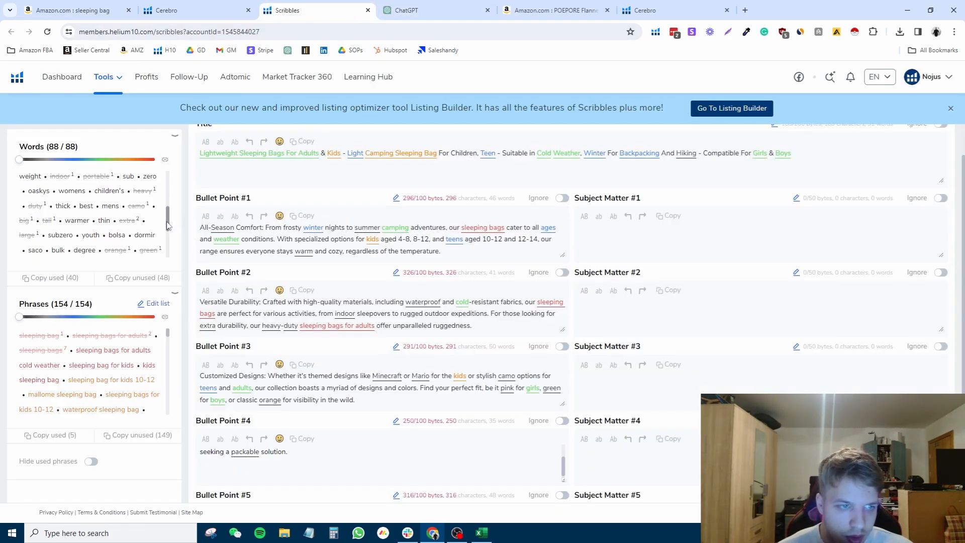
# Step: Examine the remaining unused words in the Scribbles word list against the title, bullet points and ChatGPT drafts
pyautogui.scroll(1, 167, 225)
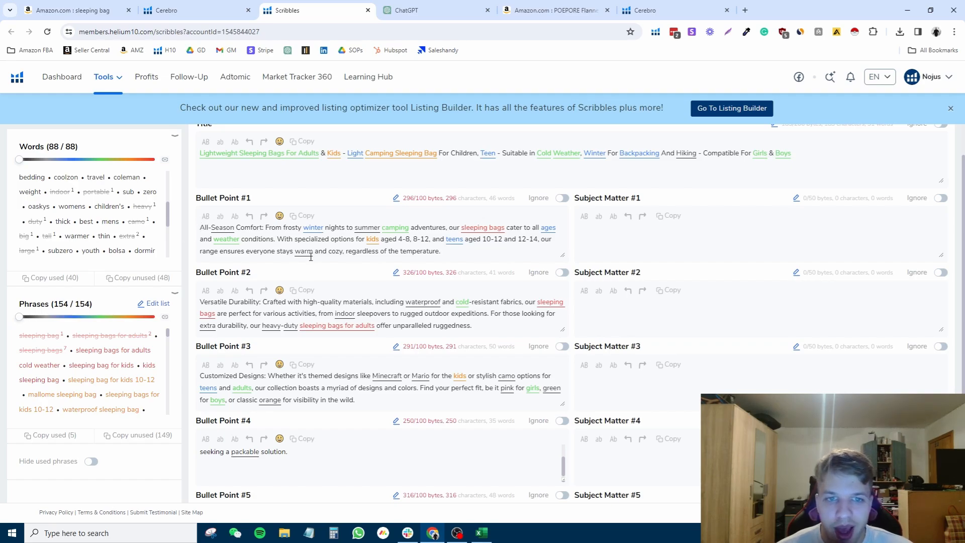
pyautogui.scroll(1, 352, 268)
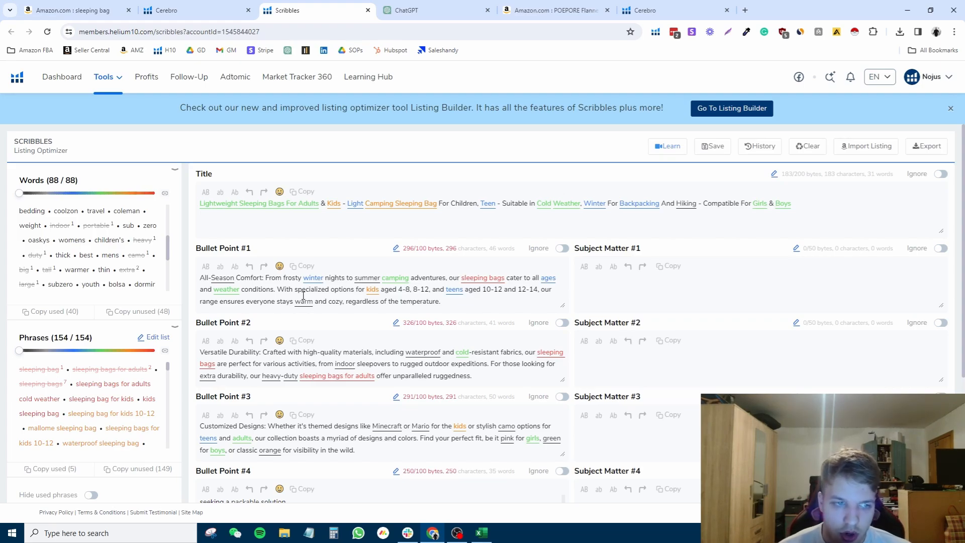
pyautogui.scroll(-1, 296, 305)
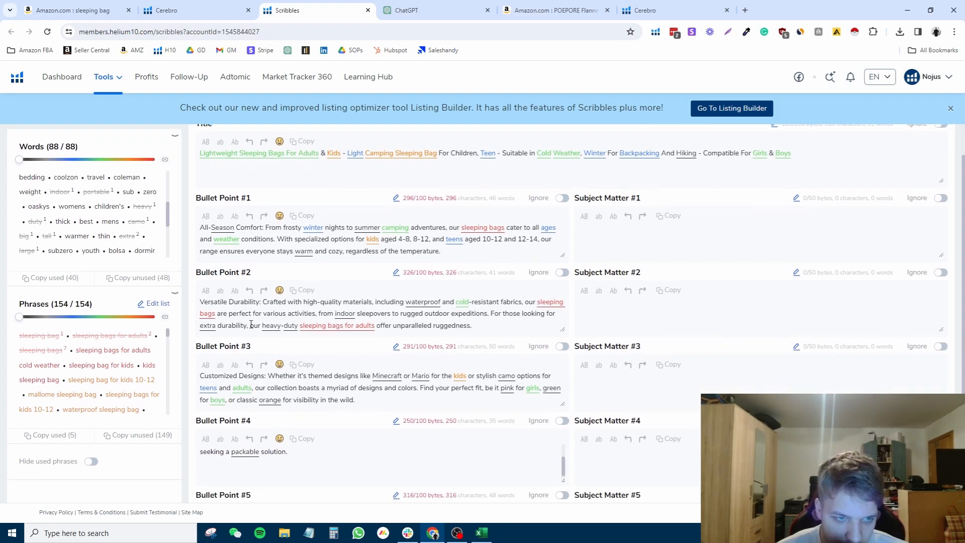
pyautogui.scroll(1, 244, 332)
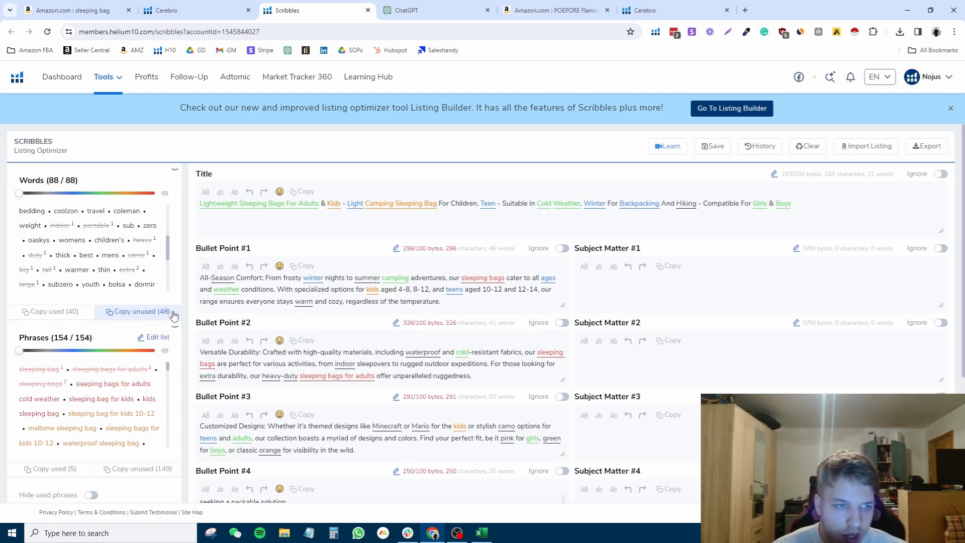
pyautogui.scroll(-2, 170, 247)
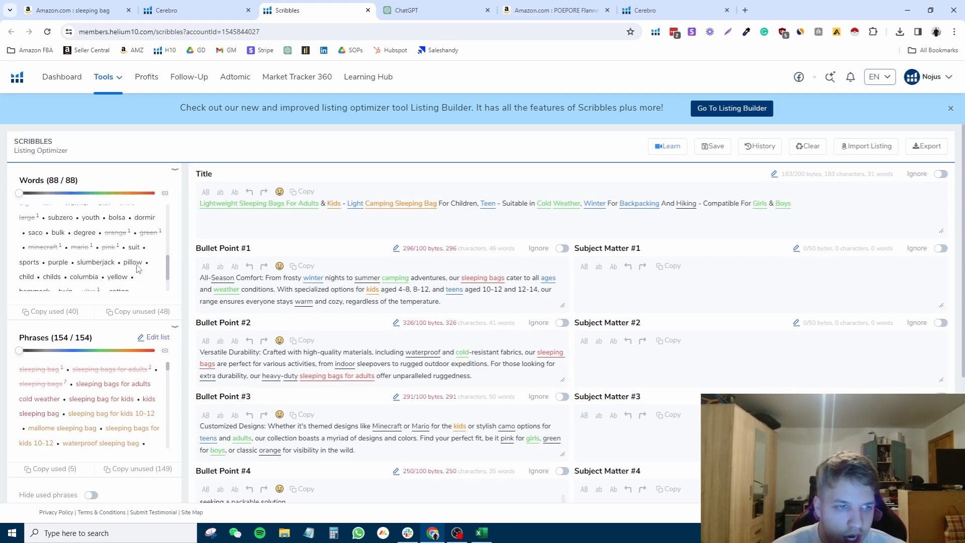
pyautogui.scroll(-1, 176, 269)
pyautogui.scroll(1, 348, 260)
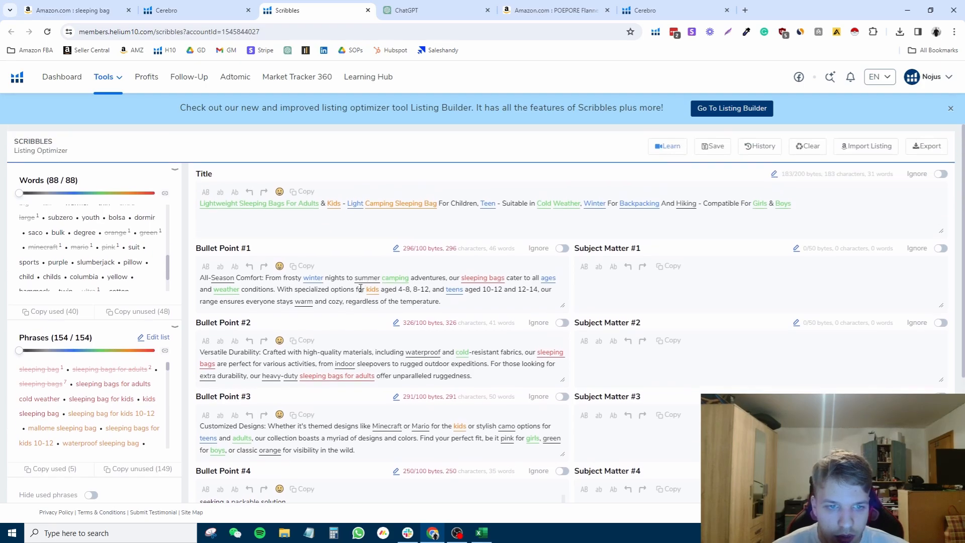
pyautogui.click(448, 7)
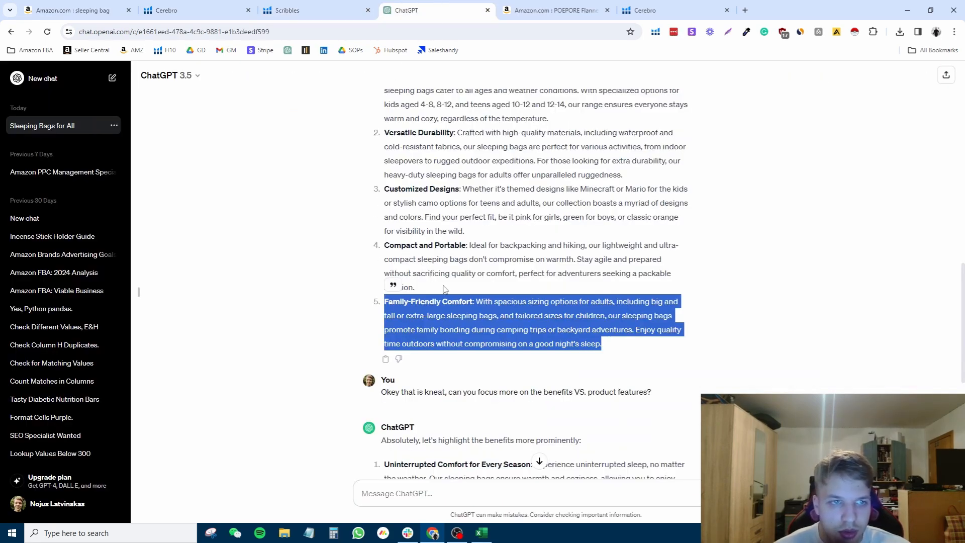
pyautogui.click(303, 7)
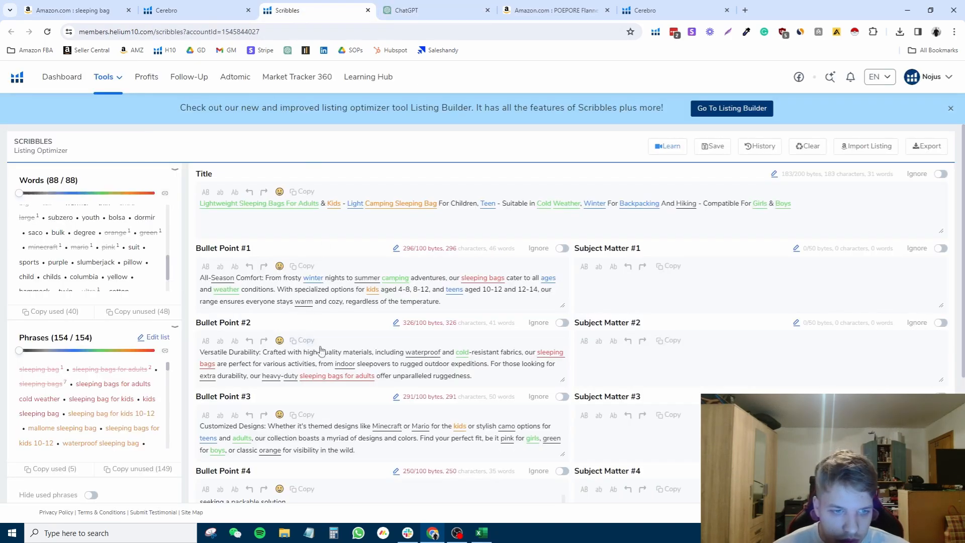
# Step: Copy all unused words from the Scribbles word list into the Search Terms field
pyautogui.scroll(-5, 322, 397)
pyautogui.click(311, 269)
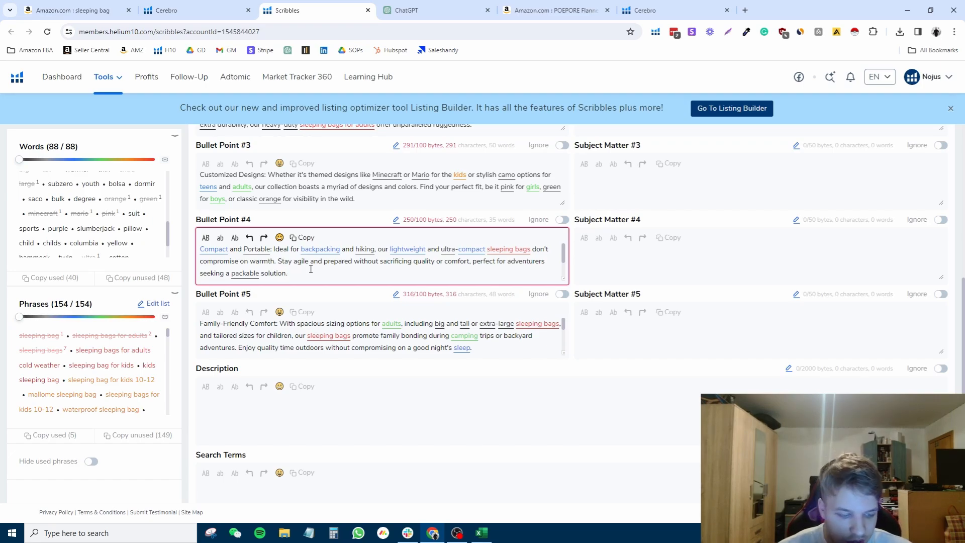
pyautogui.scroll(-1, 465, 468)
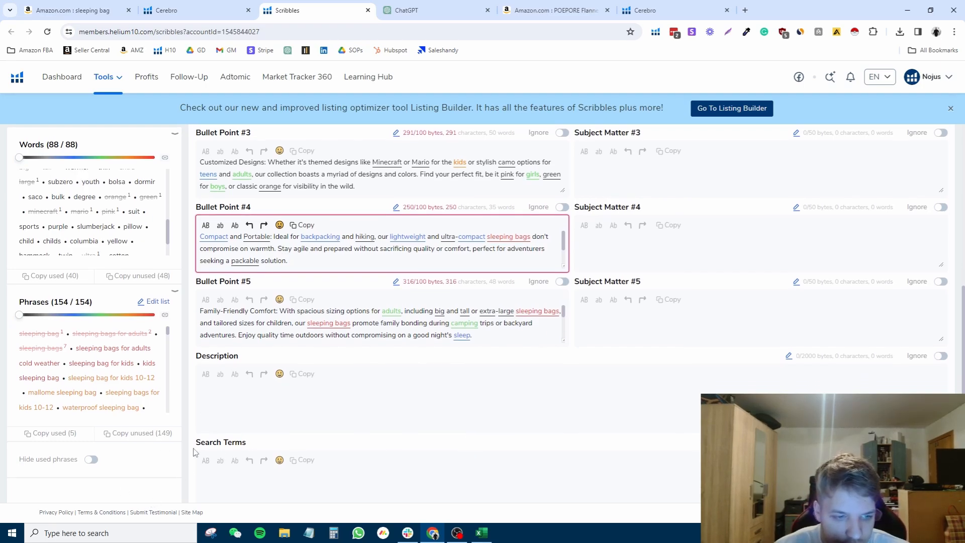
pyautogui.click(231, 495)
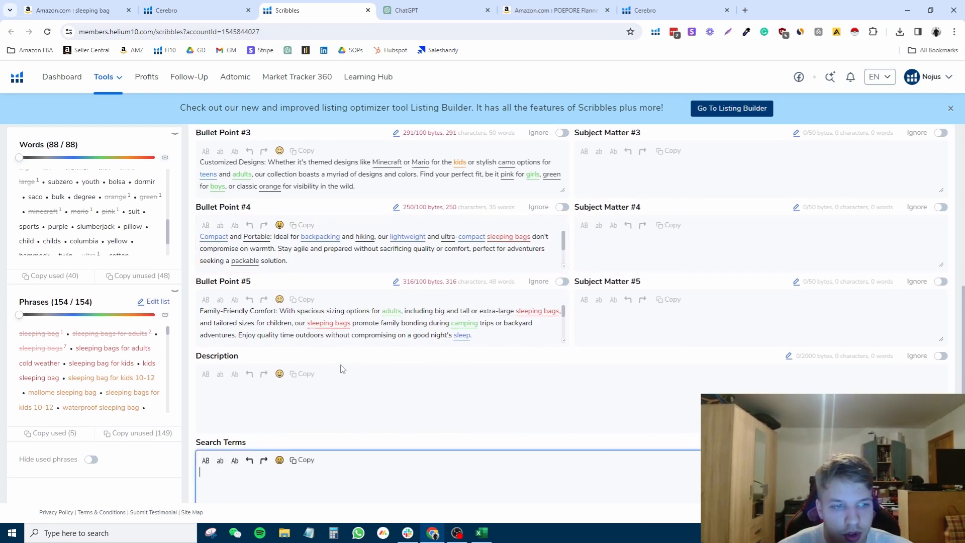
pyautogui.scroll(1, 164, 215)
pyautogui.scroll(3, 165, 215)
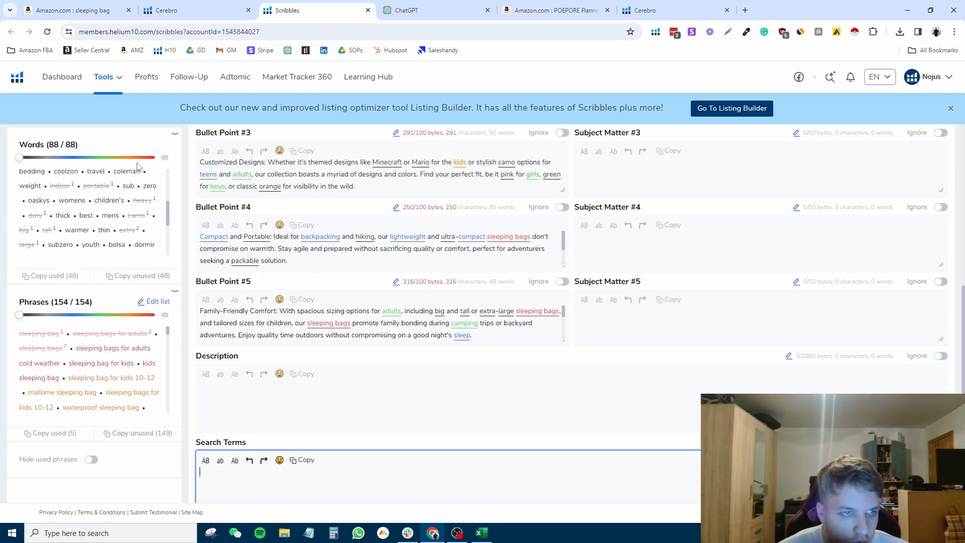
pyautogui.scroll(4, 143, 196)
pyautogui.scroll(2, 161, 269)
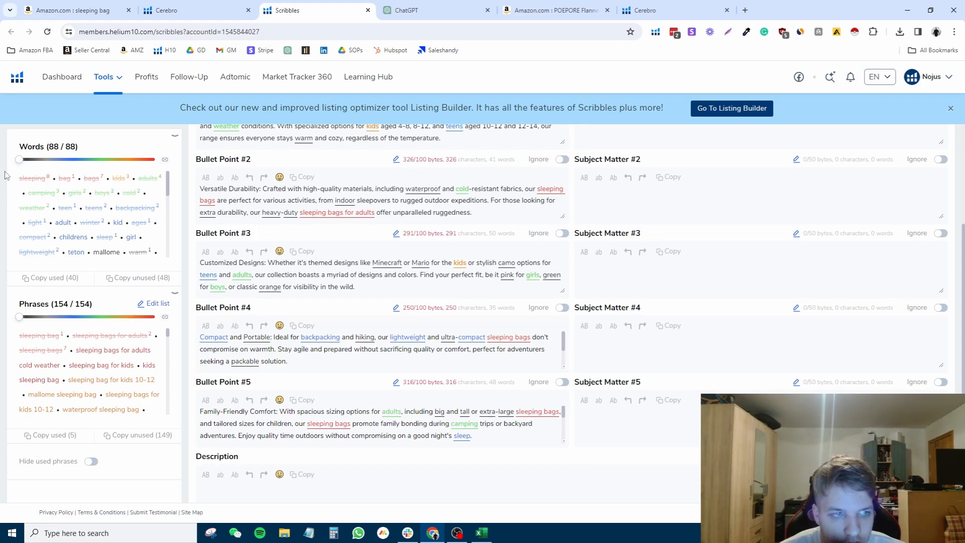
pyautogui.click(133, 285)
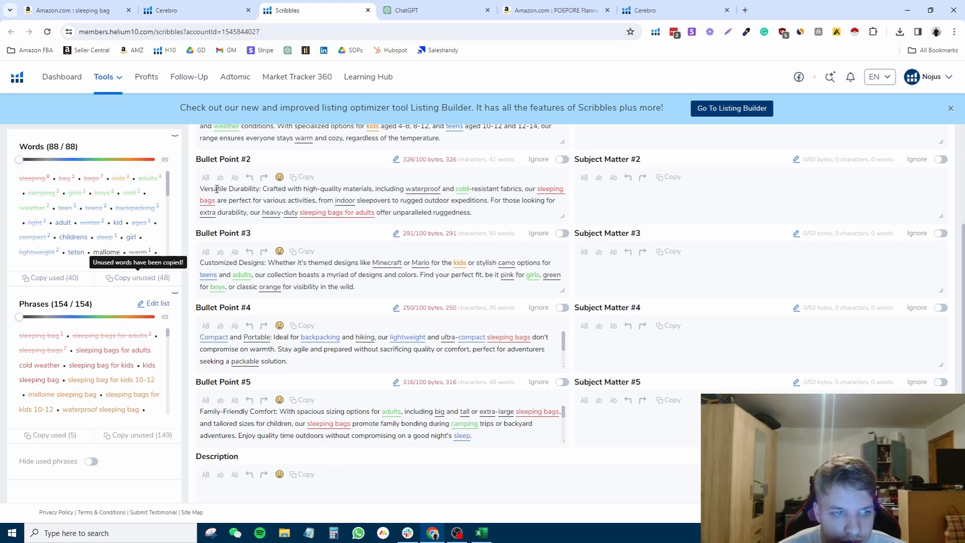
pyautogui.scroll(-3, 251, 427)
pyautogui.click(383, 473)
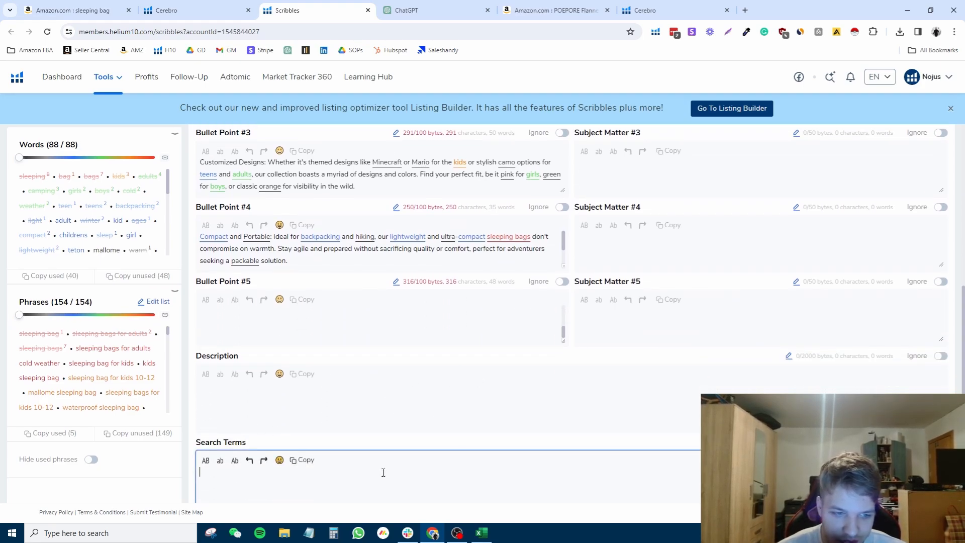
pyautogui.hotkey('ctrl', 'v')
pyautogui.hotkey('ctrl', 'a')
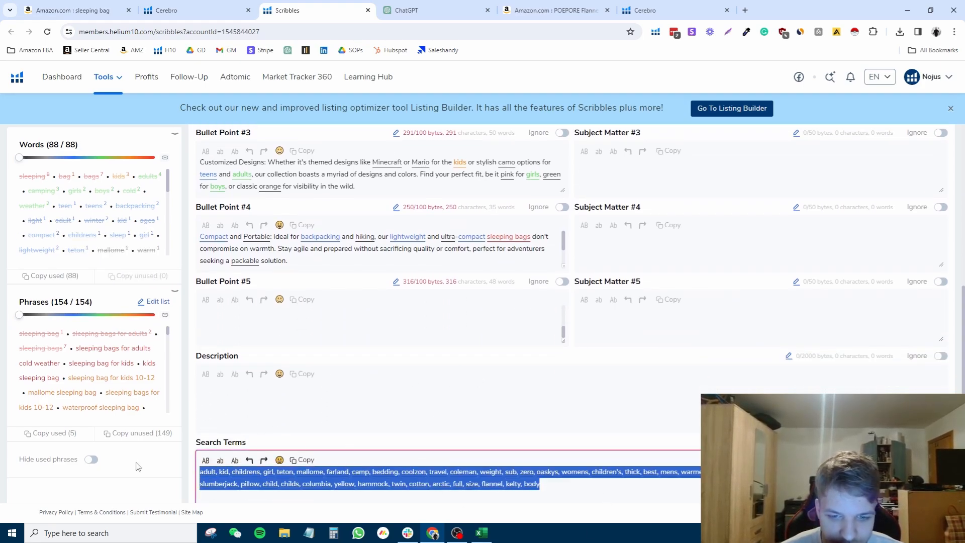
pyautogui.moveTo(384, 471); pyautogui.dragTo(605, 483)
pyautogui.click(406, 483)
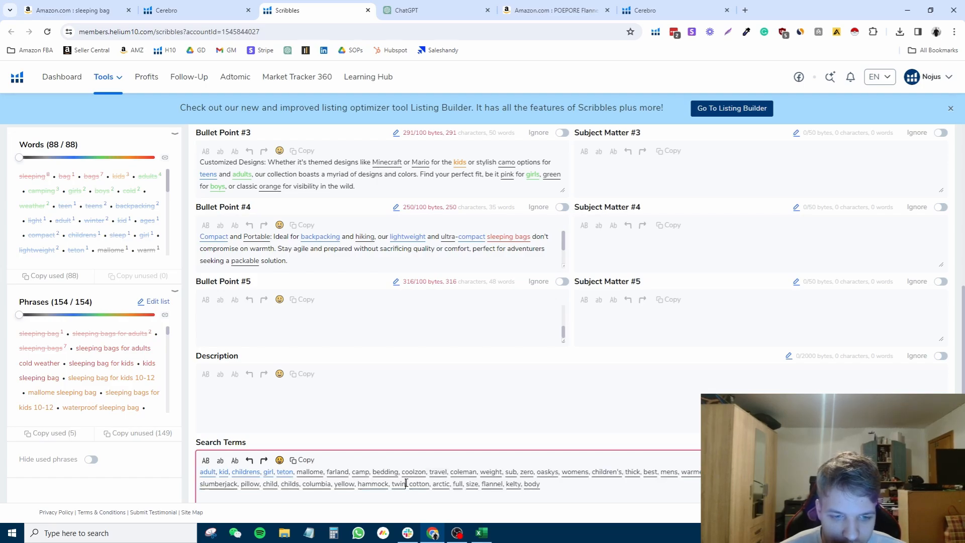
# Step: Examine the word list and the Search Terms entries to check that every keyword is now used
pyautogui.scroll(-5, 145, 228)
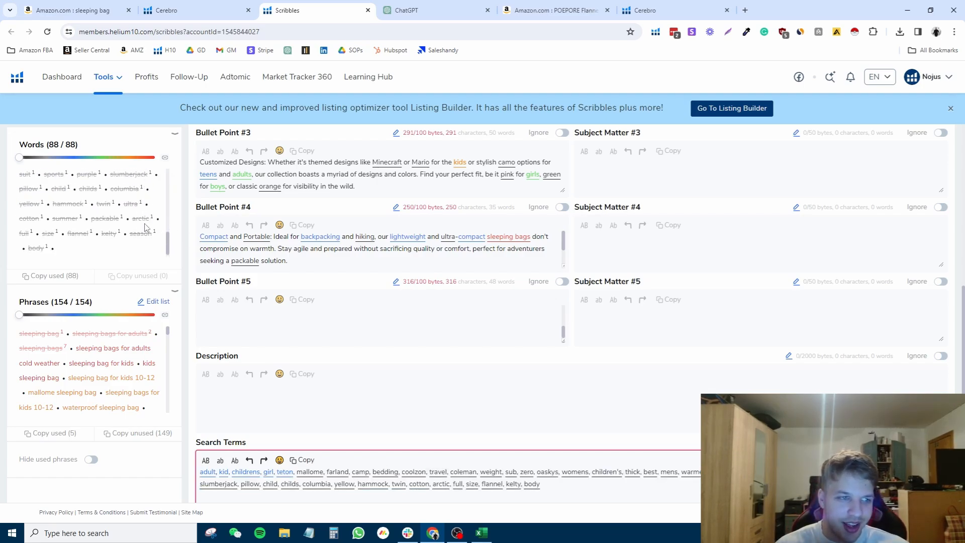
pyautogui.scroll(3, 120, 227)
pyautogui.scroll(5, 120, 227)
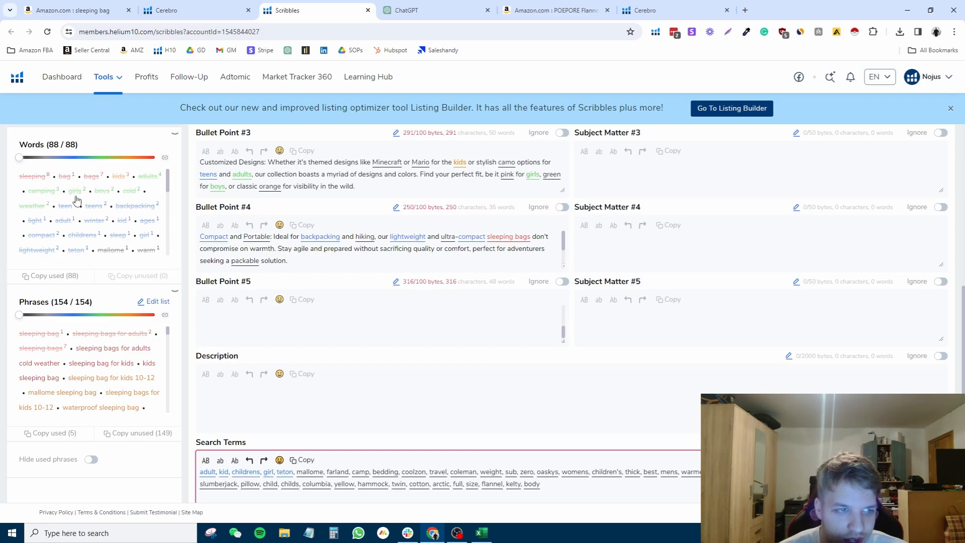
pyautogui.scroll(-1, 76, 198)
pyautogui.scroll(-8, 89, 201)
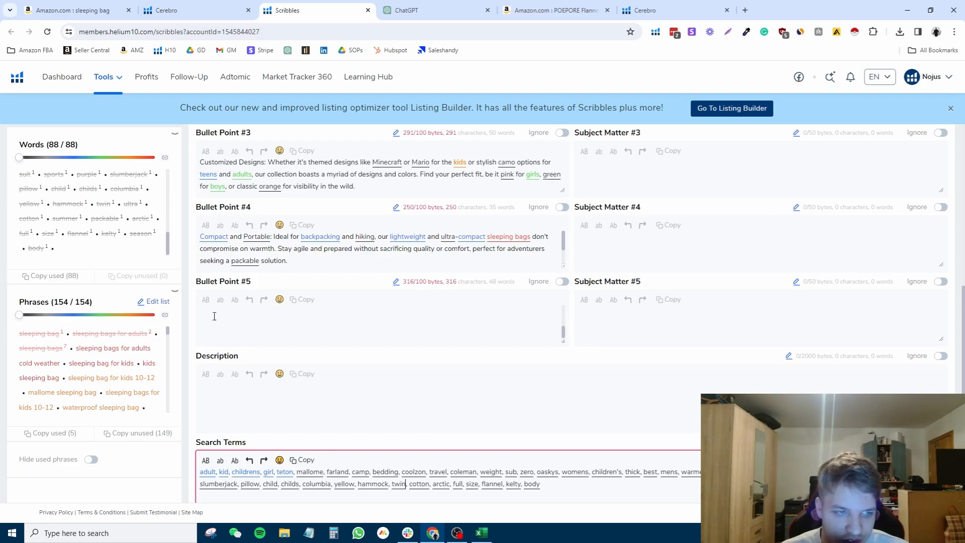
pyautogui.scroll(3, 95, 217)
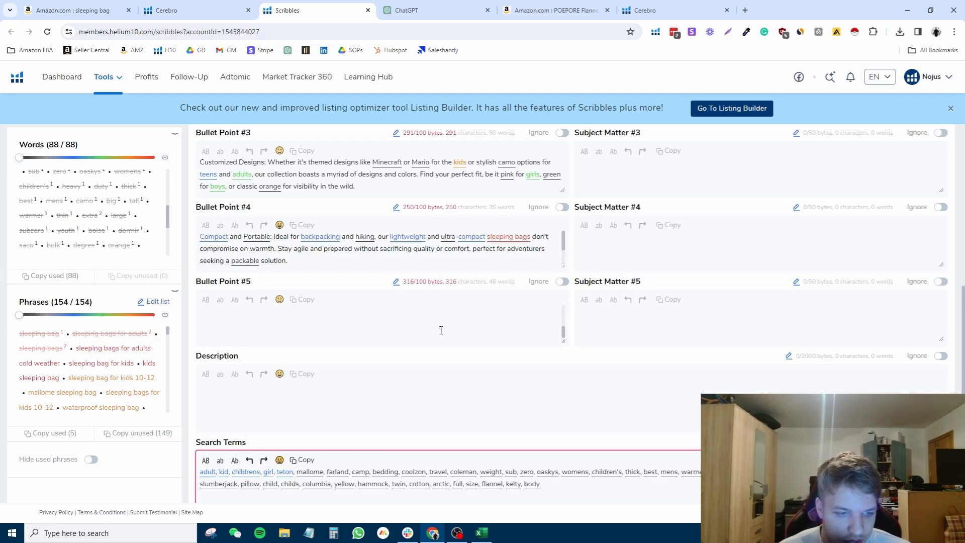
pyautogui.moveTo(267, 472); pyautogui.dragTo(548, 481)
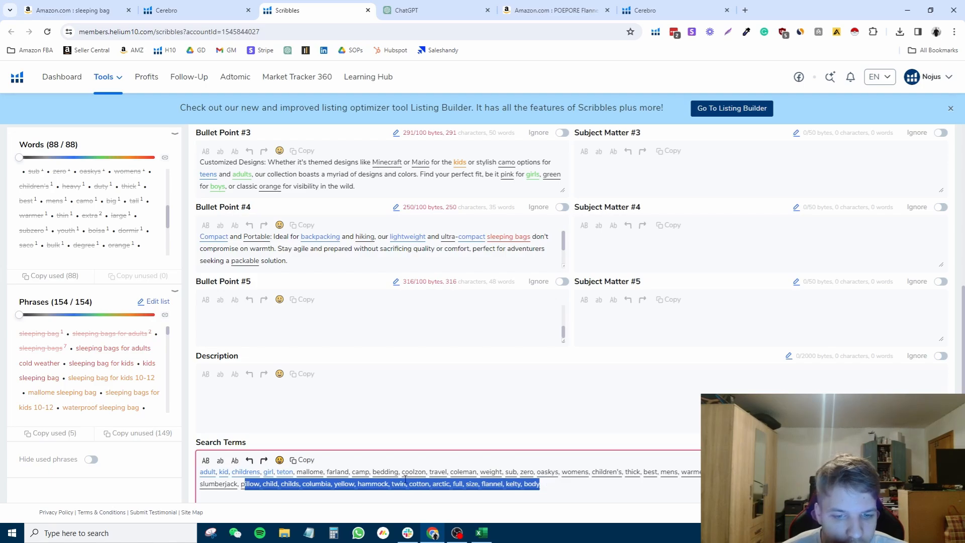
pyautogui.click(442, 472)
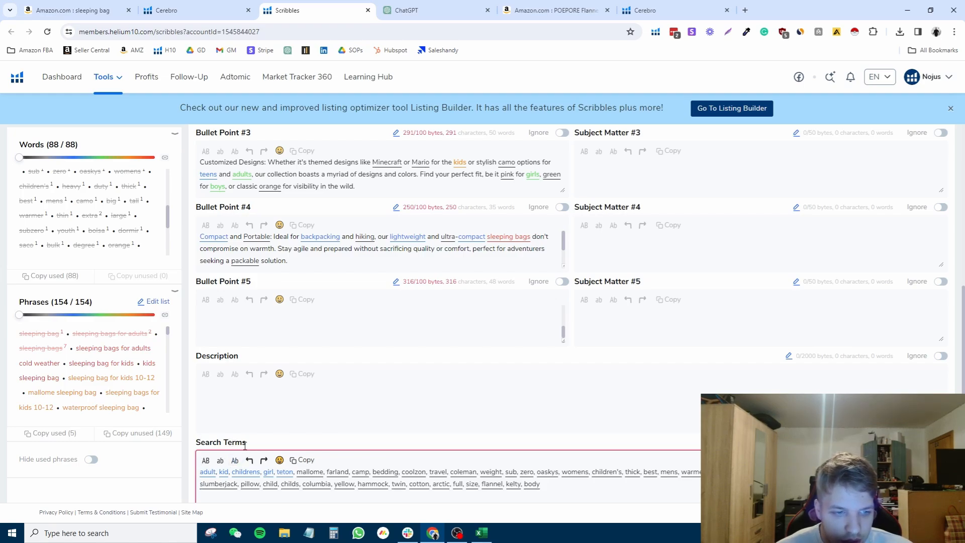
pyautogui.moveTo(246, 443); pyautogui.dragTo(198, 442)
pyautogui.click(201, 442)
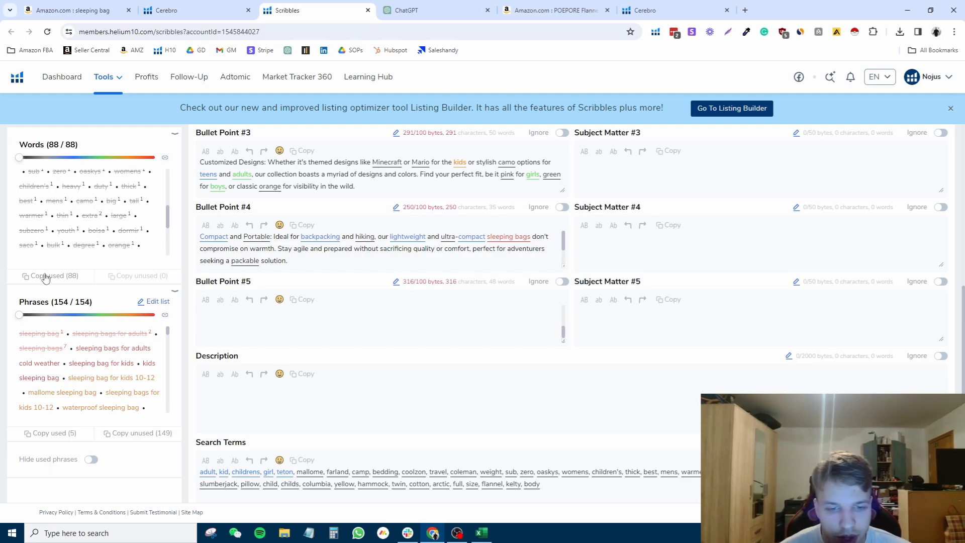
# Step: Review the bullet points, empty description and title of the sleeping bag listing
pyautogui.scroll(3, 350, 466)
pyautogui.scroll(-2, 345, 437)
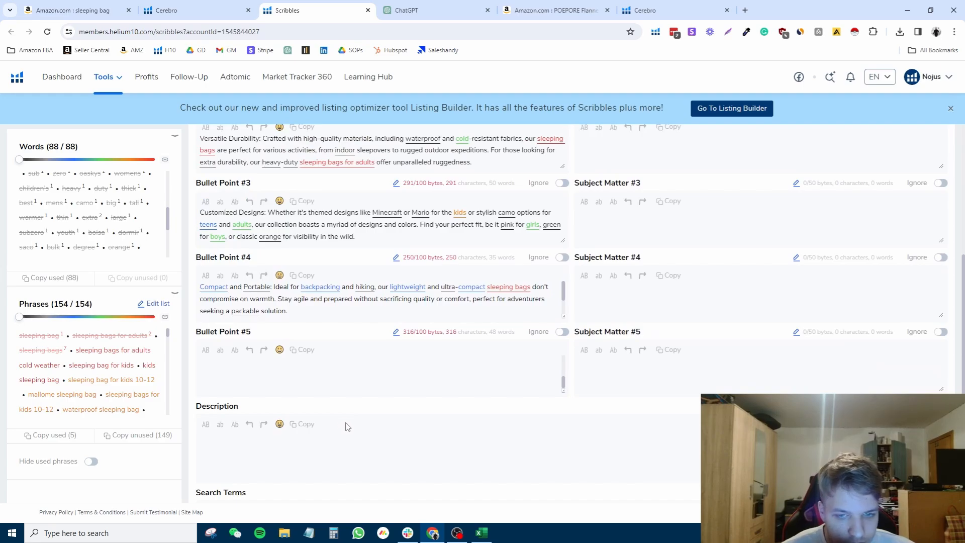
pyautogui.scroll(2, 347, 427)
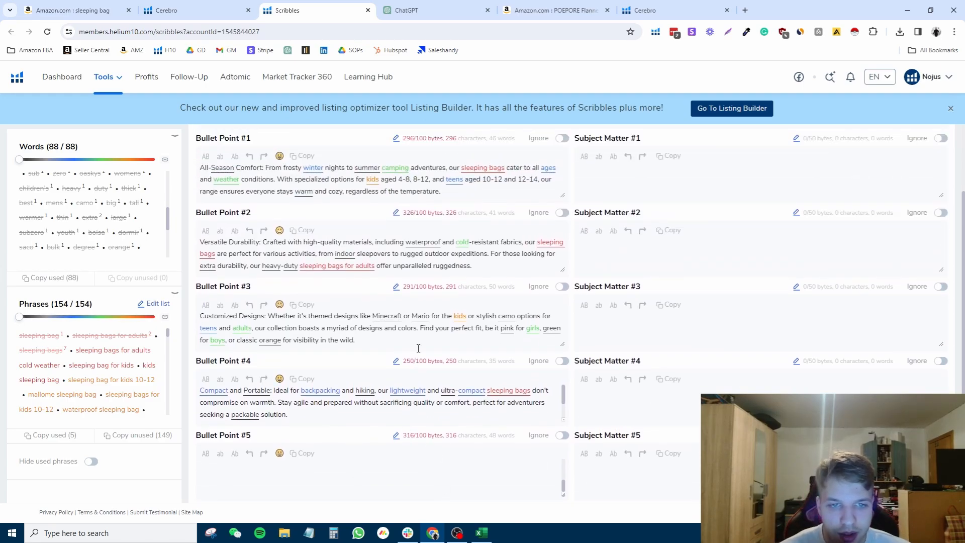
pyautogui.scroll(-3, 382, 349)
pyautogui.scroll(5, 355, 364)
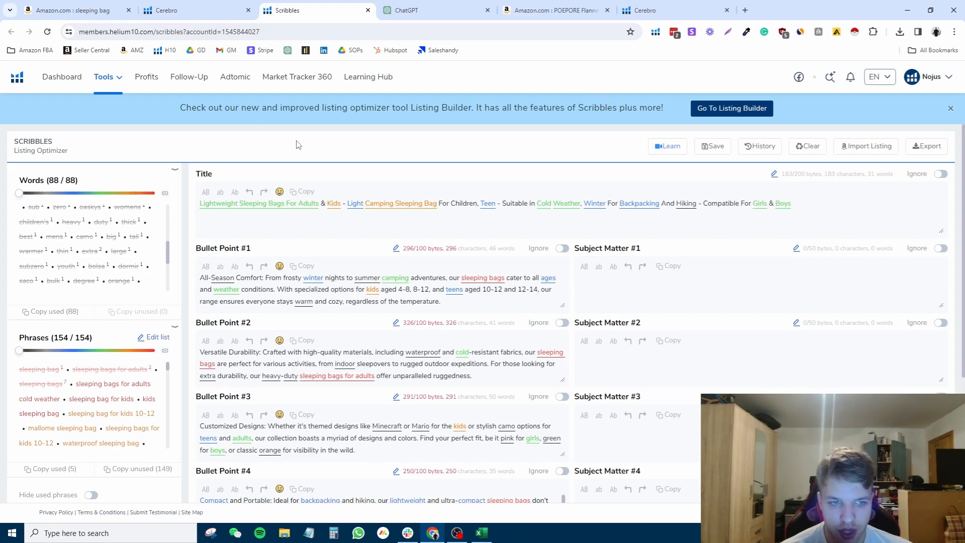
pyautogui.doubleClick(308, 203)
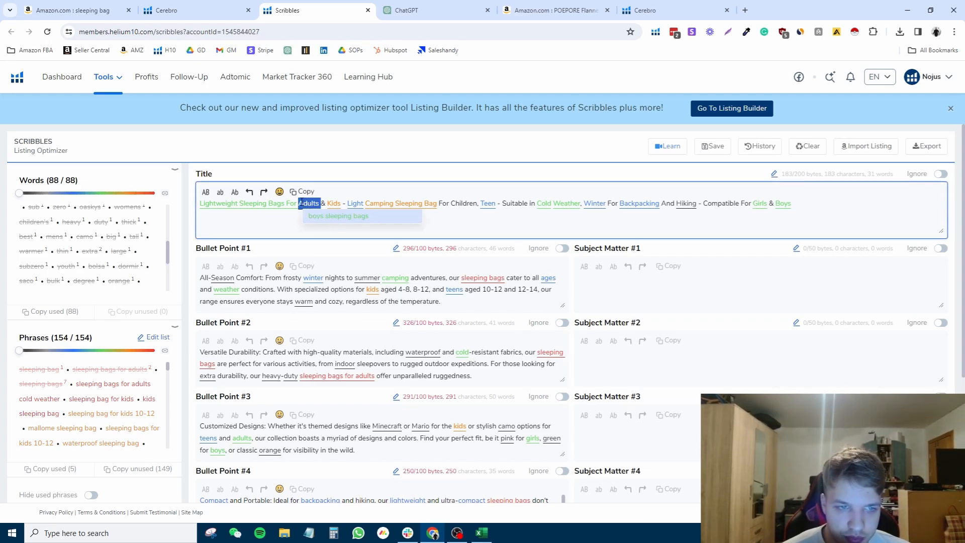
pyautogui.hotkey('ctrl', 'a')
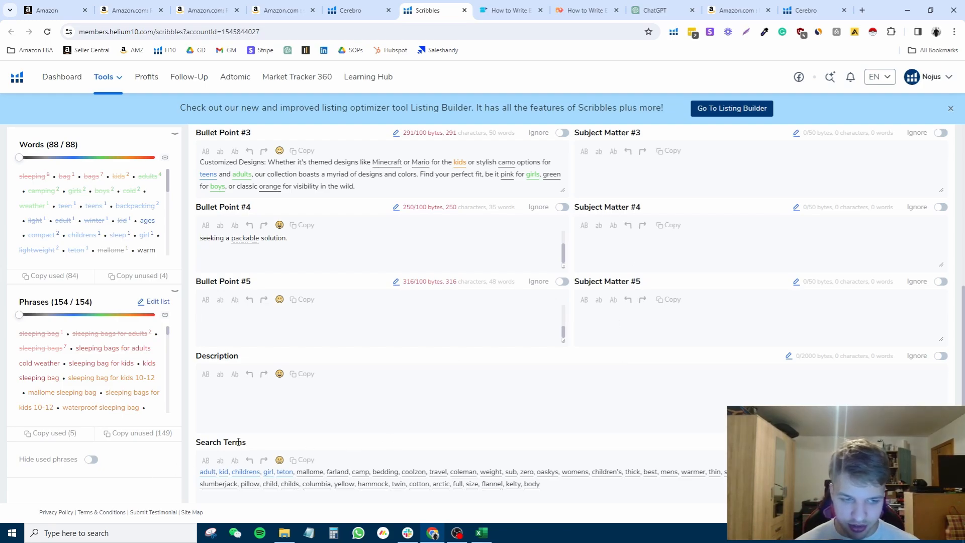
# Step: Remove the comma between the first two keywords, adult and kid, in the Search Terms, leaving only a space
pyautogui.scroll(1, 246, 446)
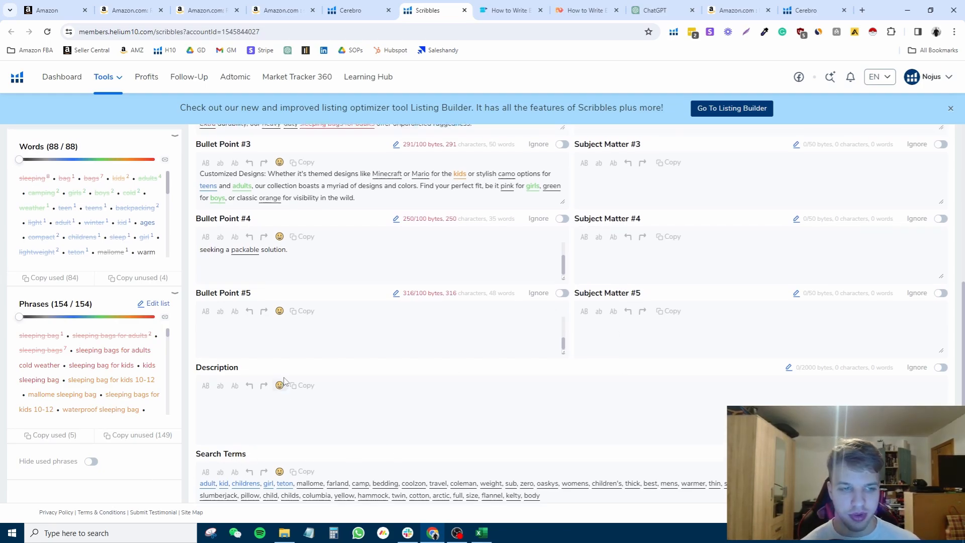
pyautogui.scroll(-2, 310, 387)
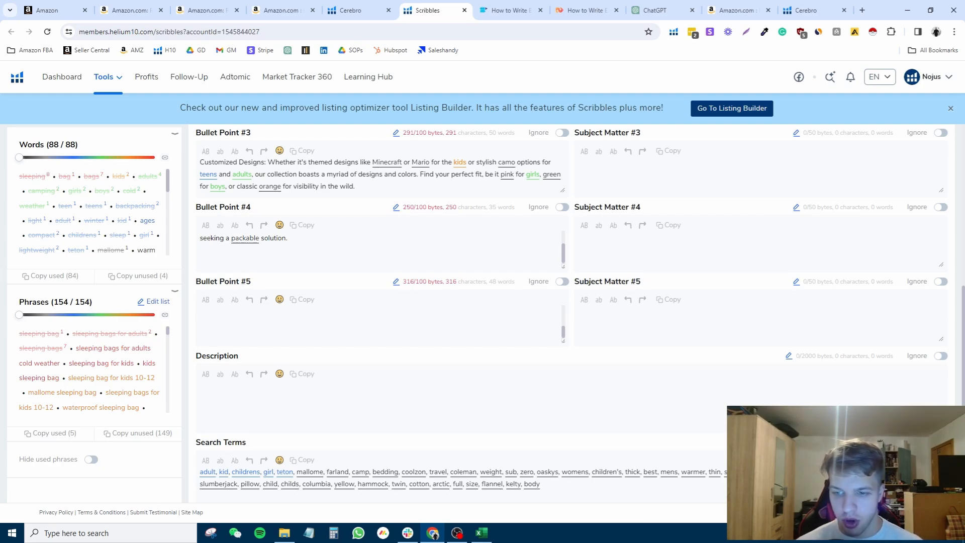
pyautogui.moveTo(542, 484); pyautogui.dragTo(410, 484)
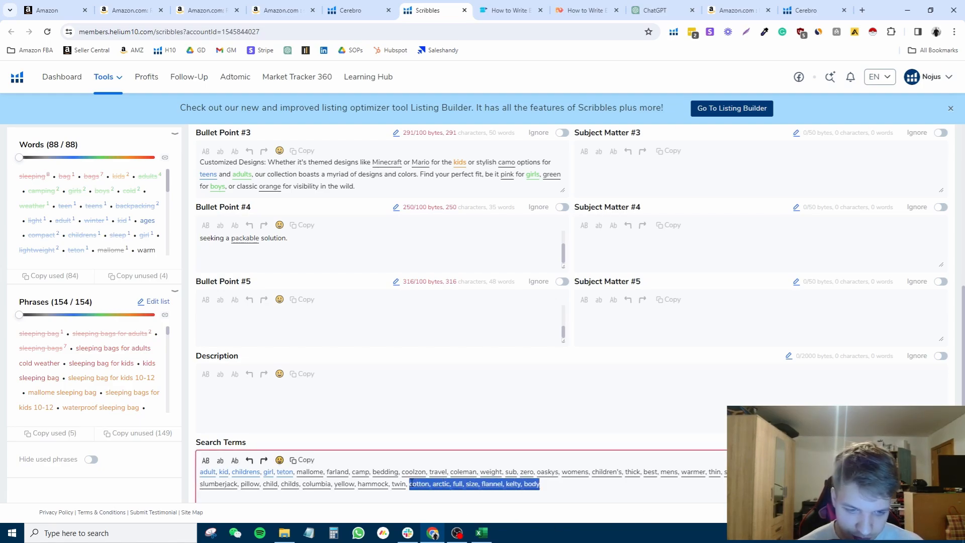
pyautogui.click(410, 484)
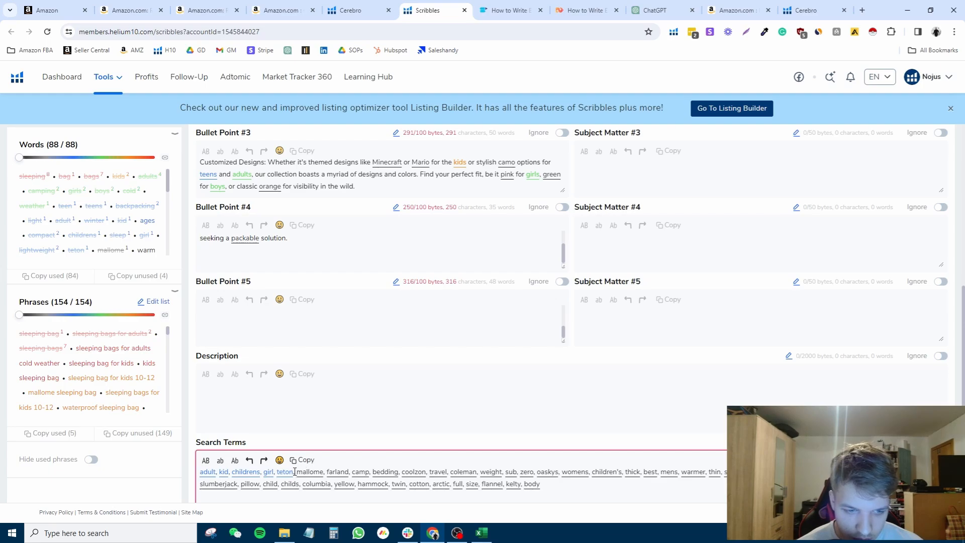
pyautogui.click(217, 473)
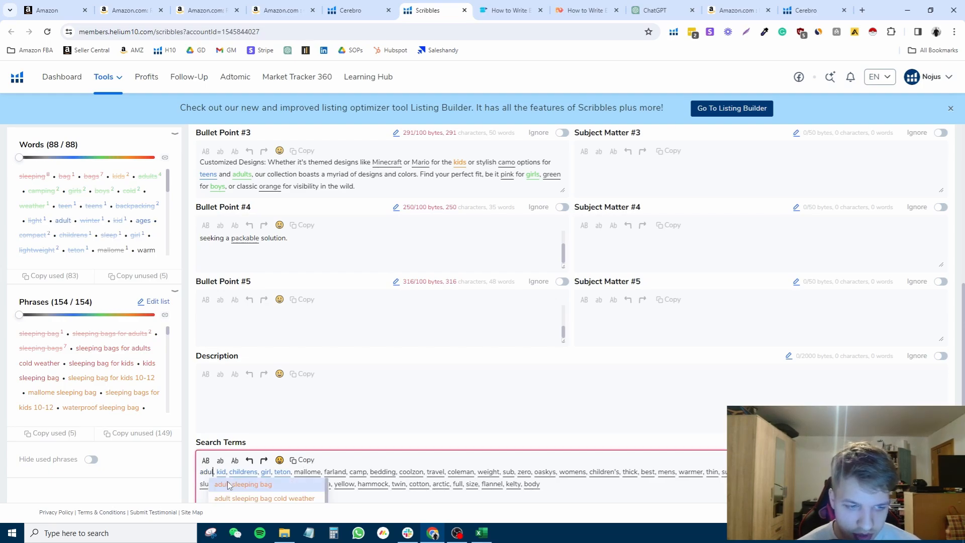
pyautogui.press('BackSpace')
pyautogui.write('s')
pyautogui.press('Right')
pyautogui.press('Right')
pyautogui.press('Right')
pyautogui.press('Right')
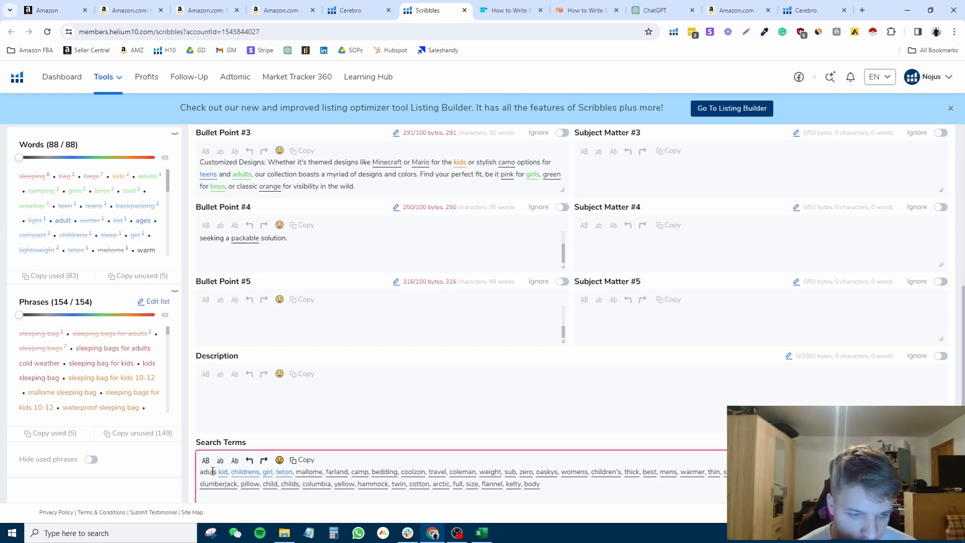
pyautogui.press('BackSpace')
pyautogui.write('s')
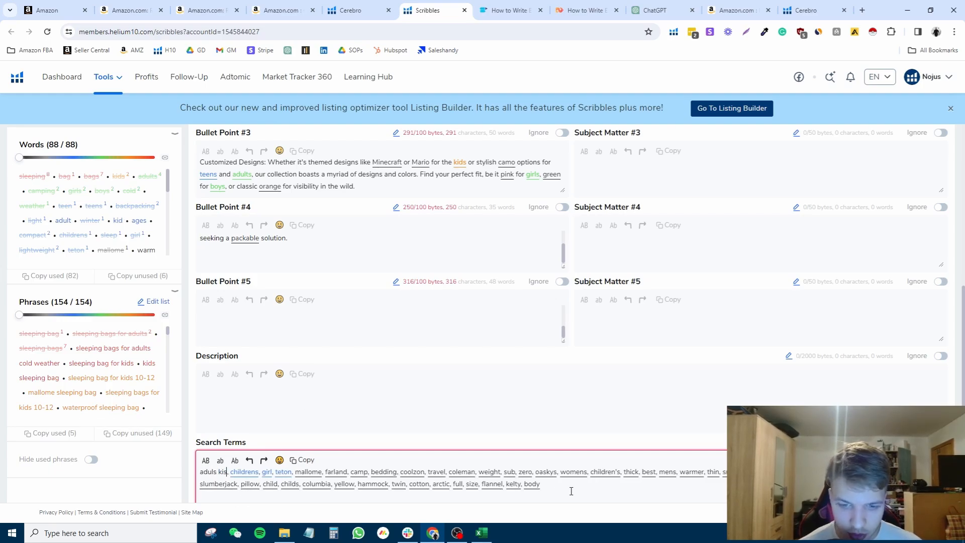
# Step: Remove the commas between flannel, kelty and body and the one after weight in the Search Terms
pyautogui.click(510, 484)
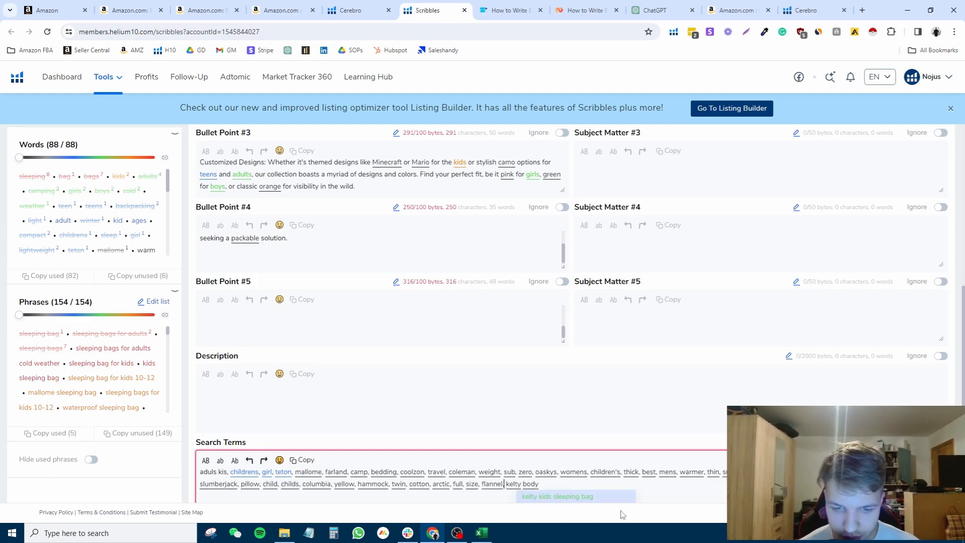
pyautogui.click(499, 471)
pyautogui.press('BackSpace')
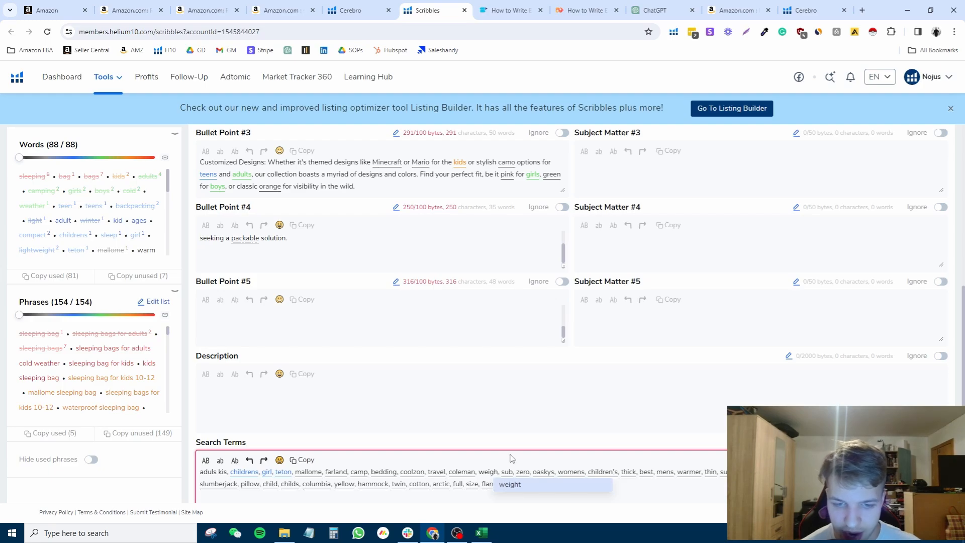
pyautogui.write('s')
pyautogui.press('Down')
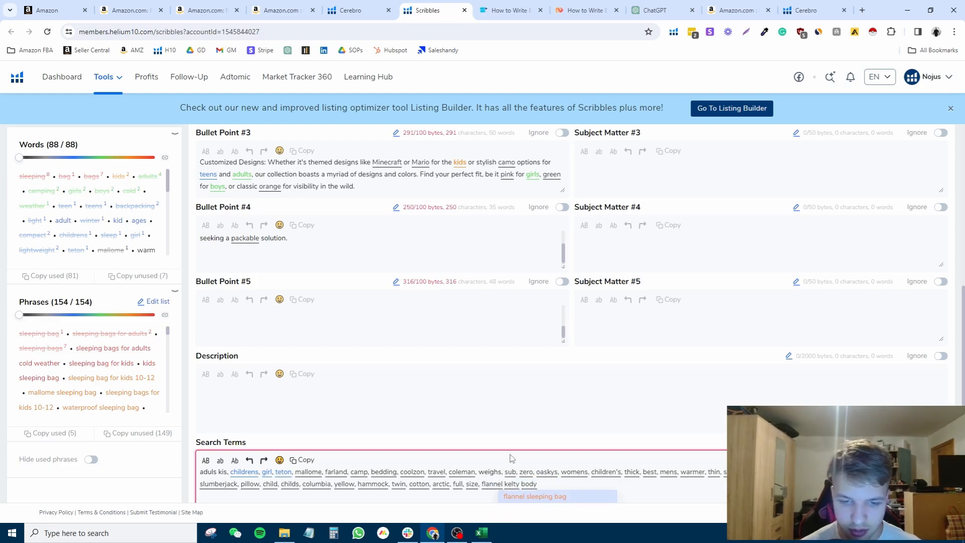
pyautogui.click(503, 473)
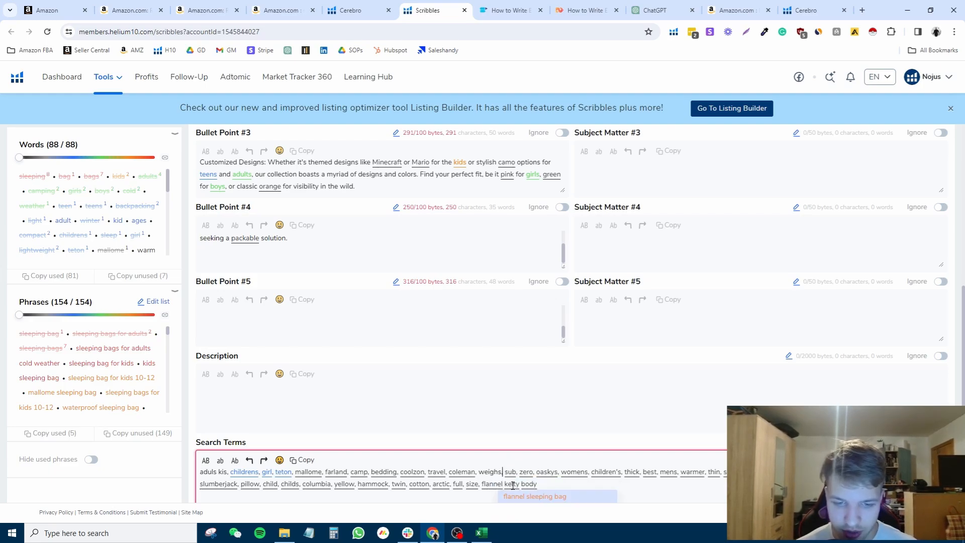
pyautogui.press('BackSpace')
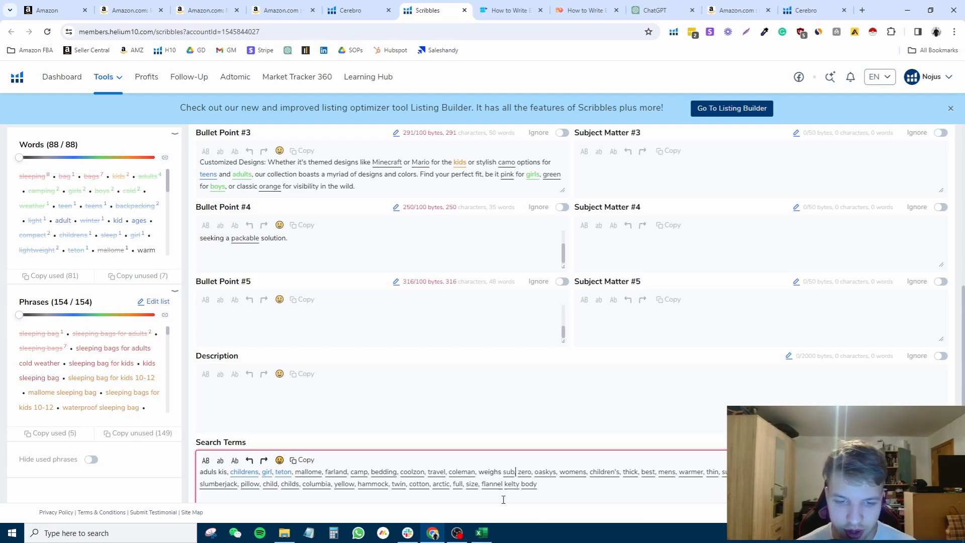
pyautogui.click(498, 472)
pyautogui.write('t')
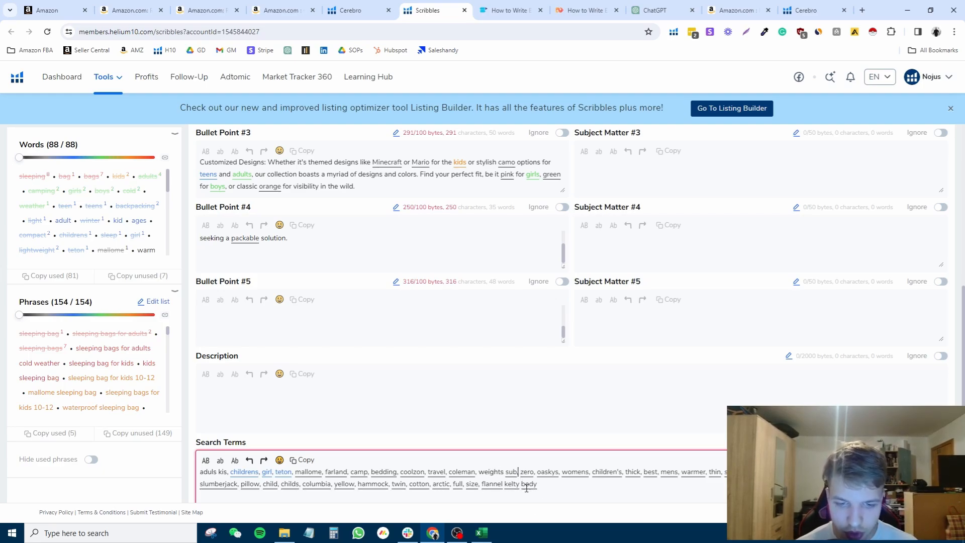
# Step: Separate the keywords sub, zero and oaskys in the Search Terms with spaces instead of commas
pyautogui.click(518, 473)
pyautogui.press('BackSpace')
pyautogui.press('BackSpace')
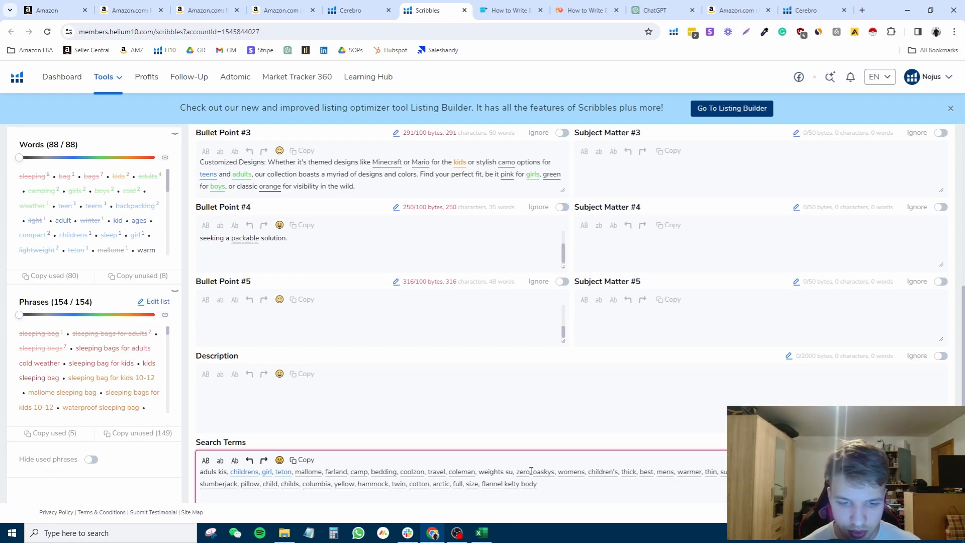
pyautogui.write('b')
pyautogui.click(537, 471)
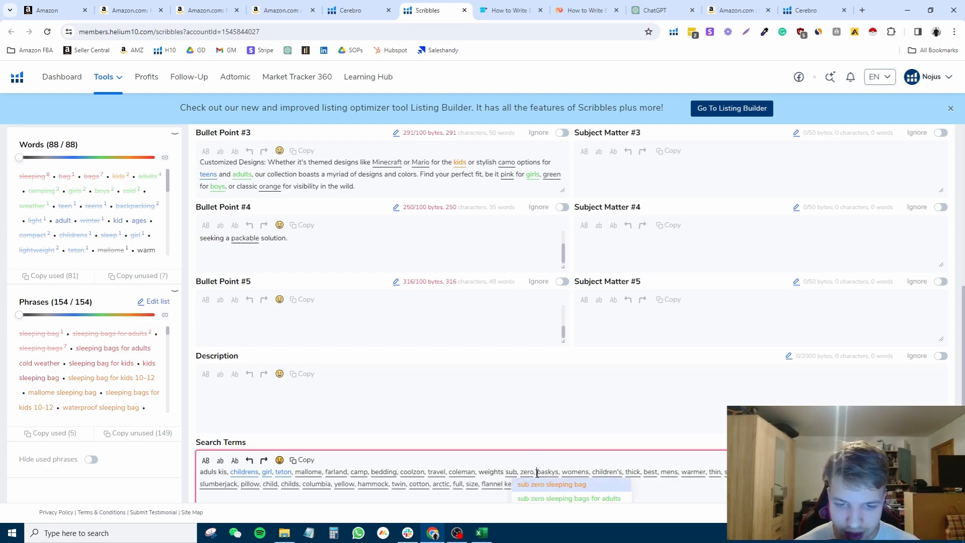
pyautogui.press('BackSpace')
pyautogui.press('BackSpace')
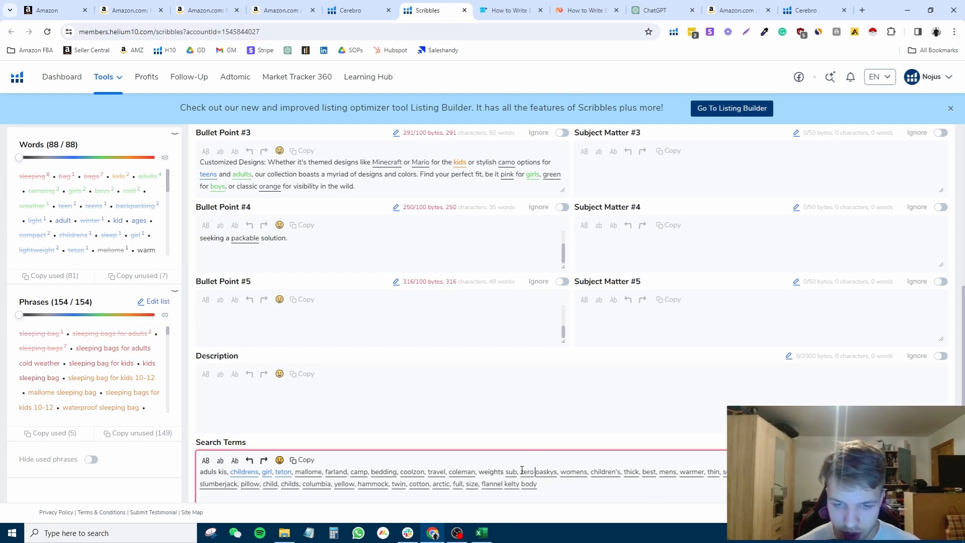
pyautogui.press('BackSpace')
pyautogui.press('BackSpace')
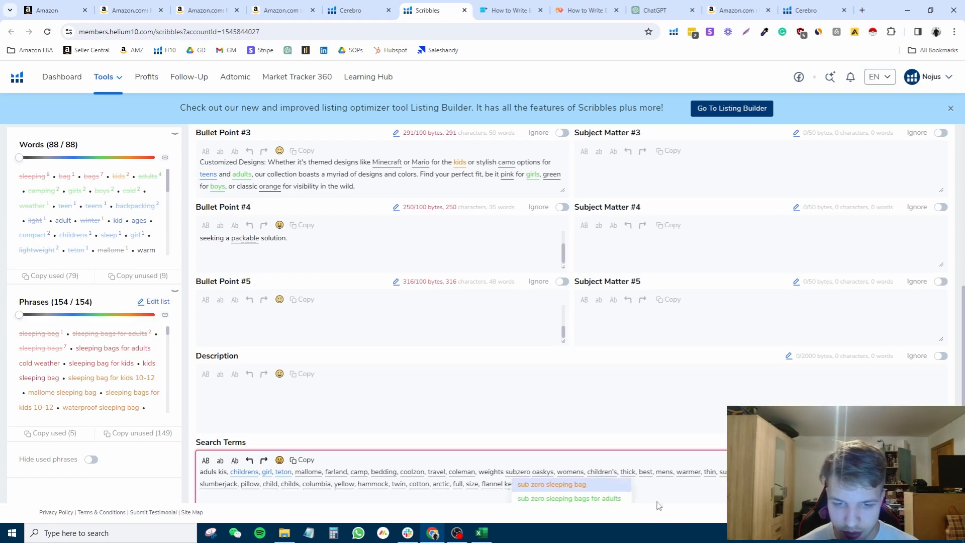
# Step: Remove the comma between oaskys and womens in the Search Terms and leave the field
pyautogui.click(559, 473)
pyautogui.press('BackSpace')
pyautogui.press('BackSpace')
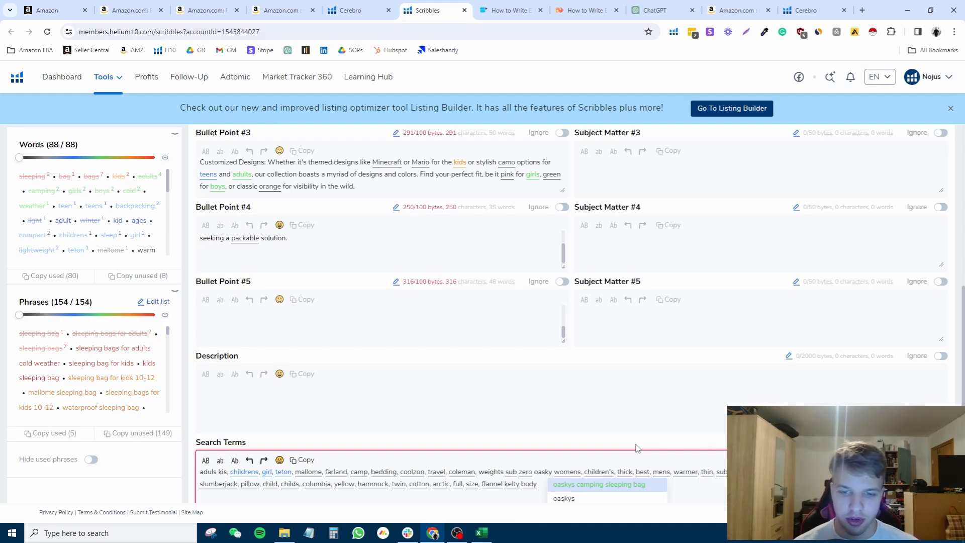
pyautogui.moveTo(318, 471); pyautogui.dragTo(311, 471)
pyautogui.click(601, 435)
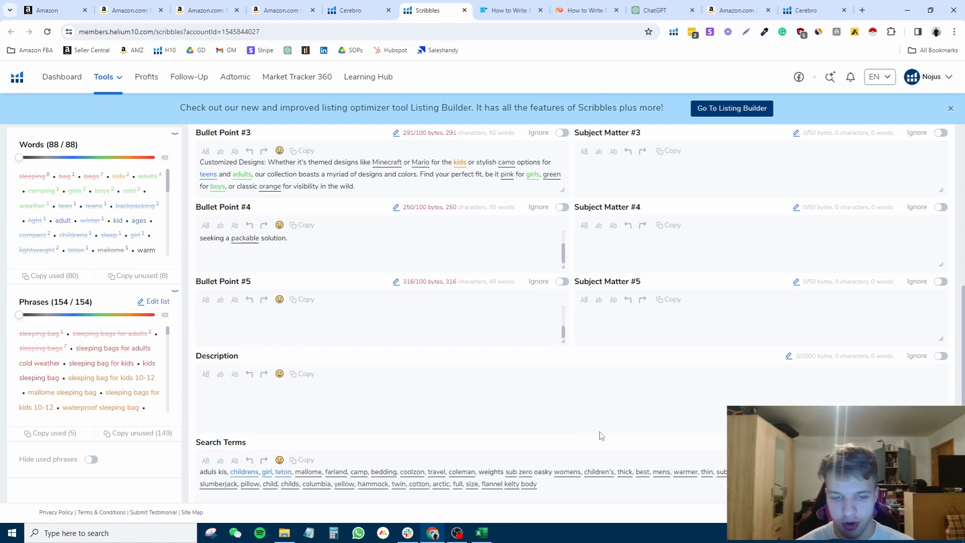
# Step: Review the wording of the sleeping bag listing's title and its highlighted keywords
pyautogui.scroll(5, 601, 435)
pyautogui.click(758, 208)
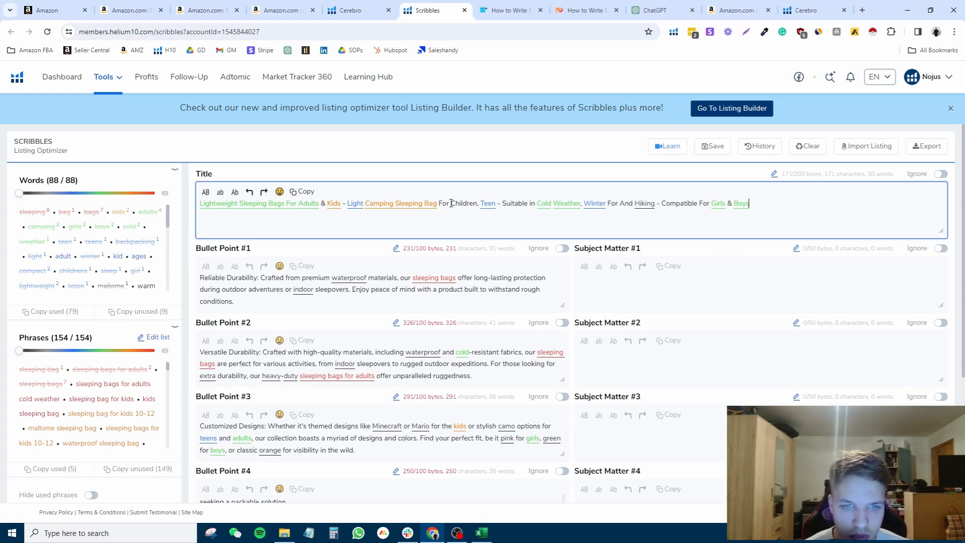
pyautogui.moveTo(503, 202); pyautogui.dragTo(497, 204)
pyautogui.click(500, 204)
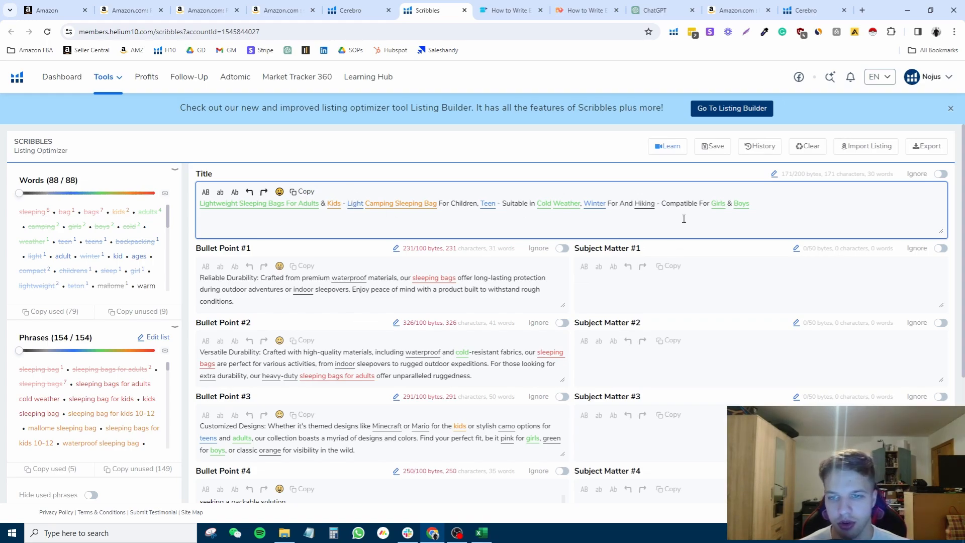
pyautogui.click(657, 203)
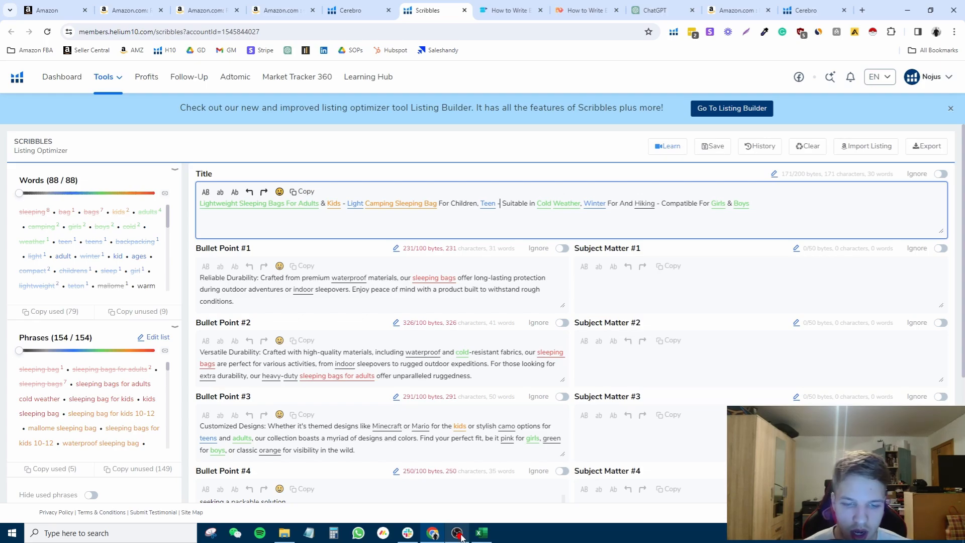
pyautogui.moveTo(460, 534)
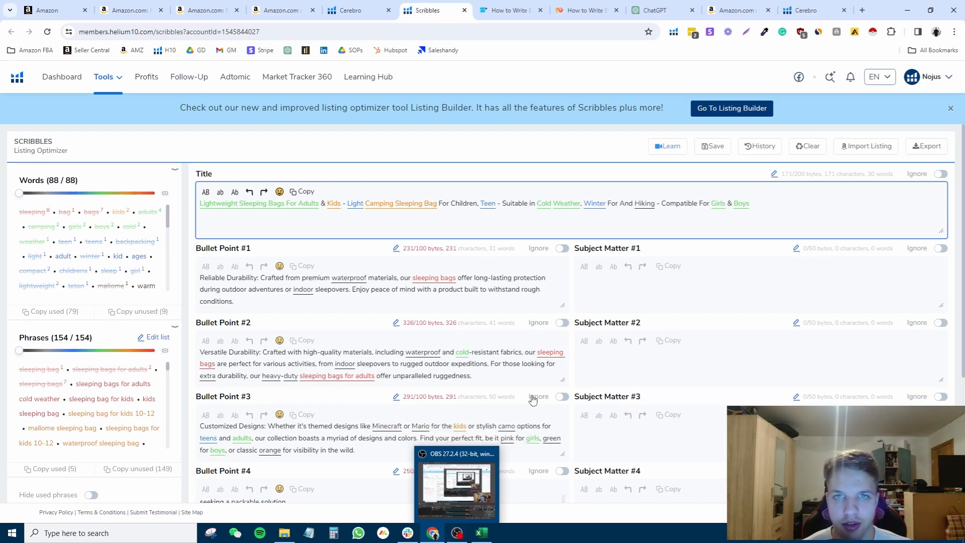